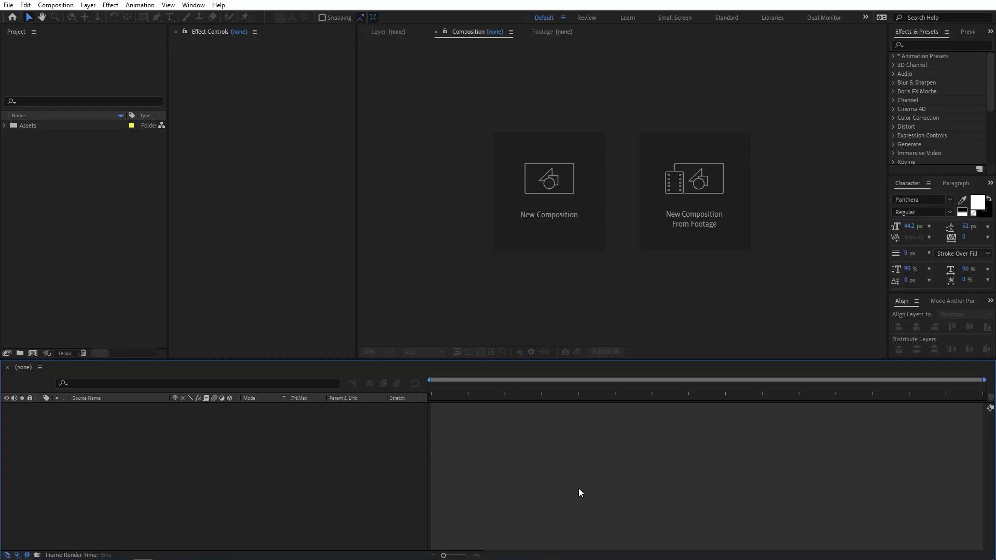
# Step: Create a 1920 x 1080 composition named Text at 30 fps with a 40-second duration
pyautogui.click(56, 5)
pyautogui.click(67, 17)
pyautogui.write('Text')
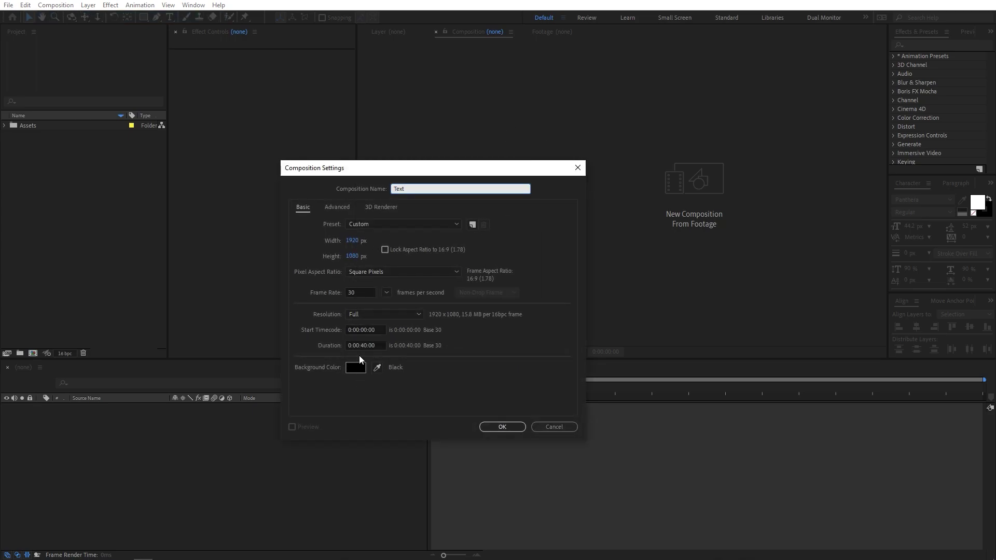
pyautogui.click(499, 427)
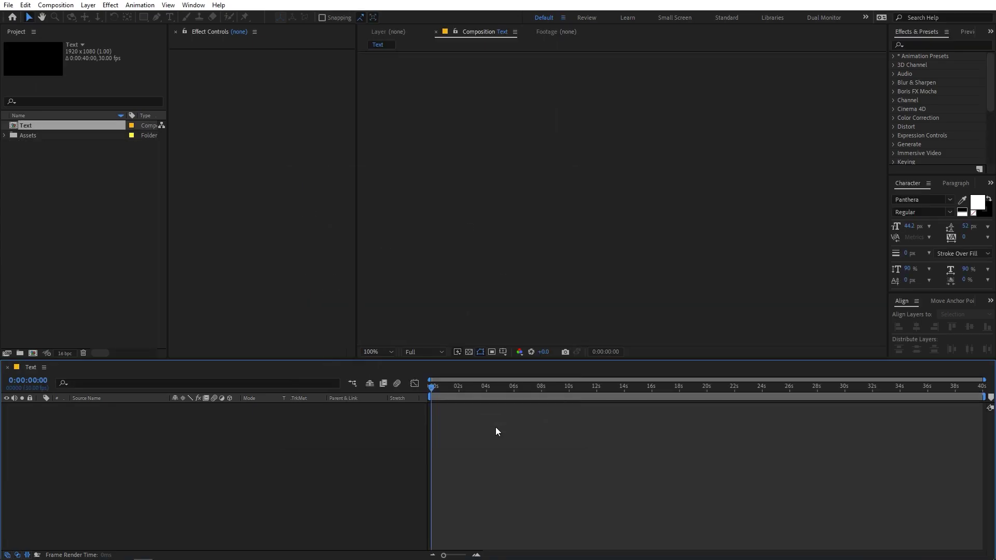
# Step: Add a text layer reading BATMAN to the Text composition
pyautogui.click(45, 268)
pyautogui.click(170, 17)
pyautogui.click(551, 190)
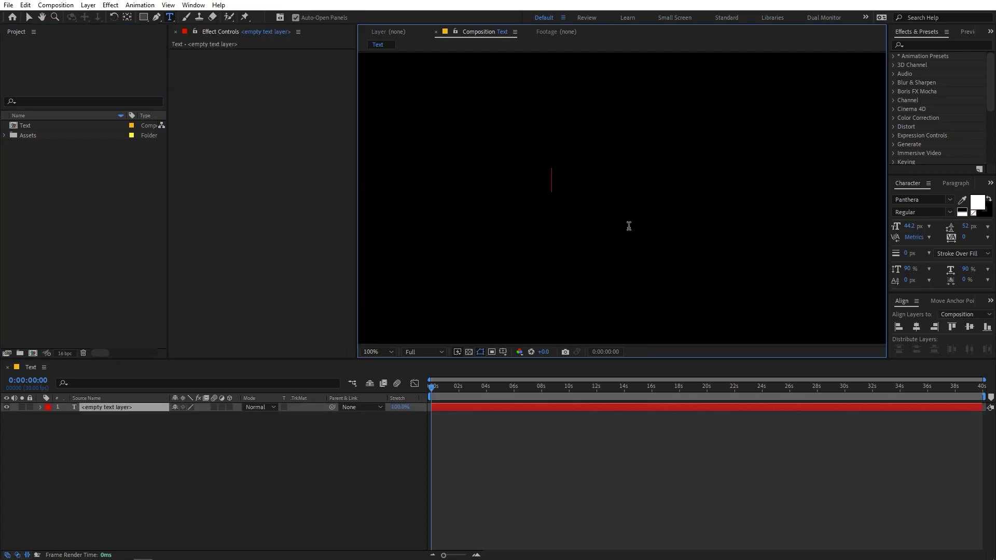
pyautogui.write('BATMAN')
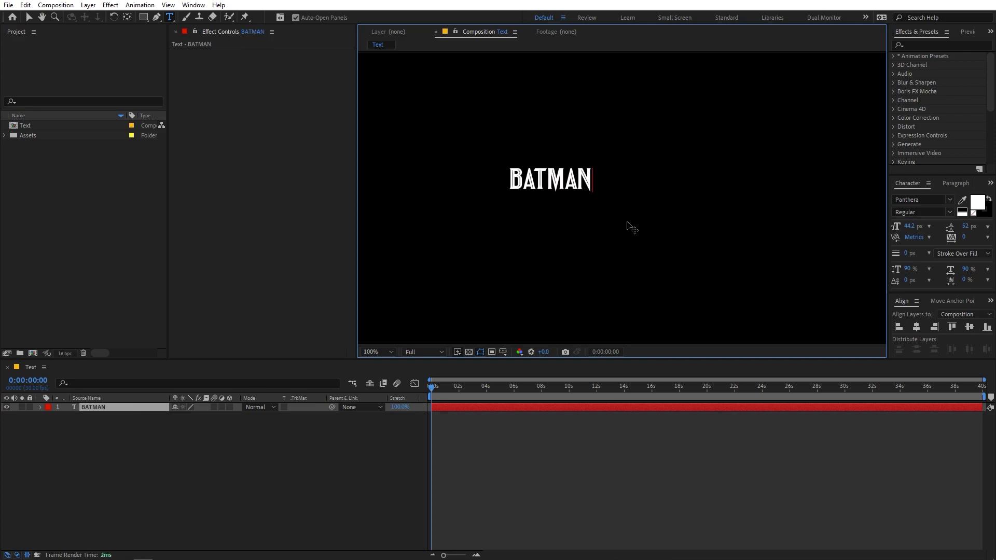
# Step: Center the BATMAN text horizontally and vertically in the composition
pyautogui.hotkey('ctrl', 'a')
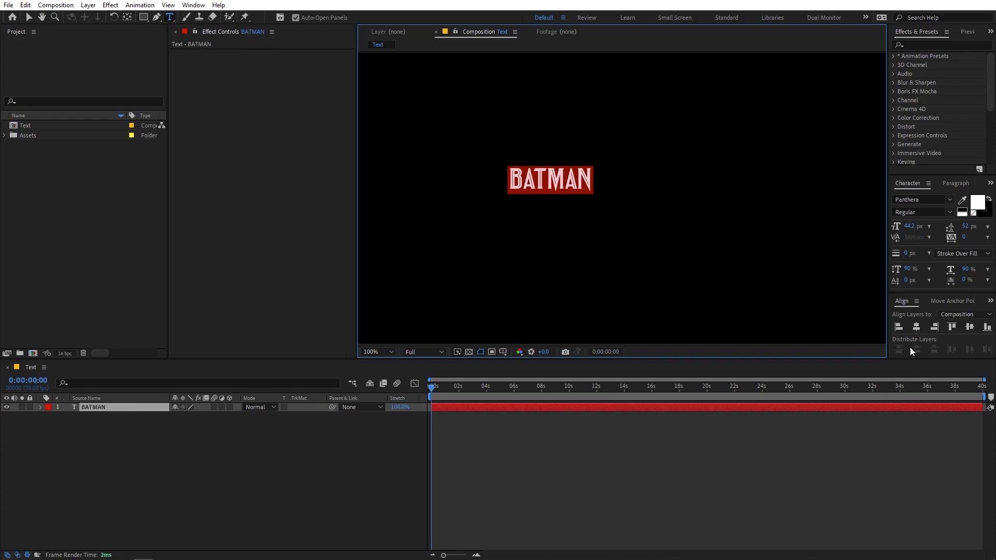
pyautogui.click(916, 326)
pyautogui.click(968, 326)
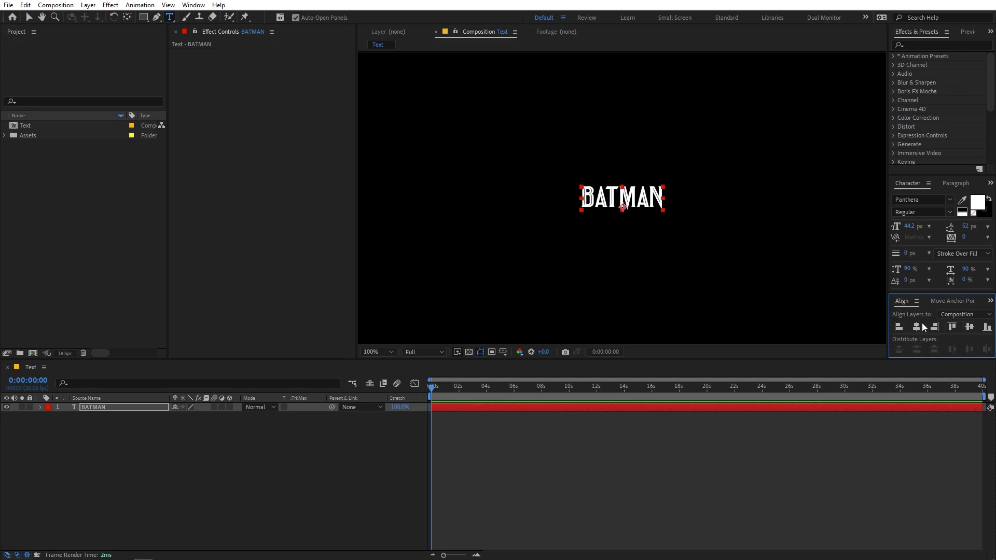
pyautogui.click(194, 4)
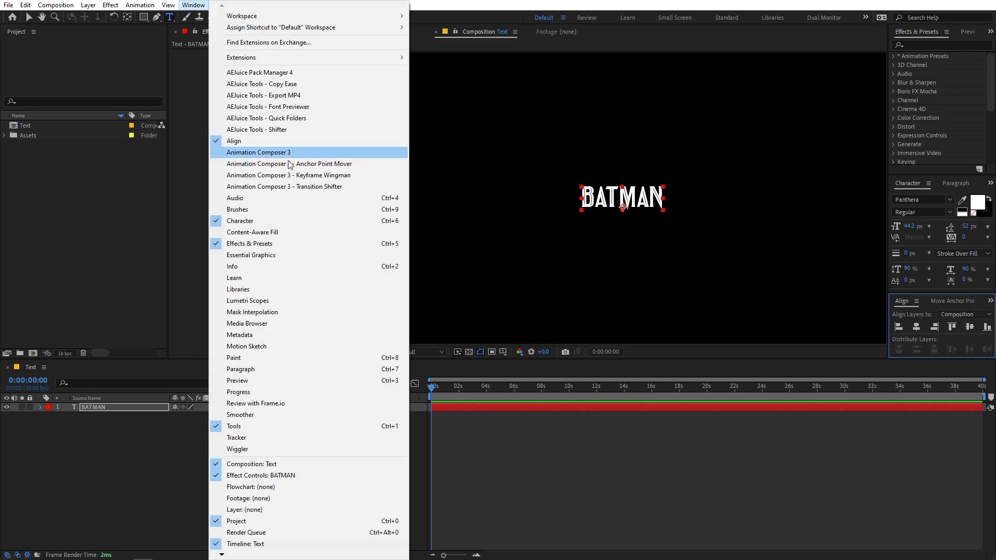
pyautogui.click(635, 199)
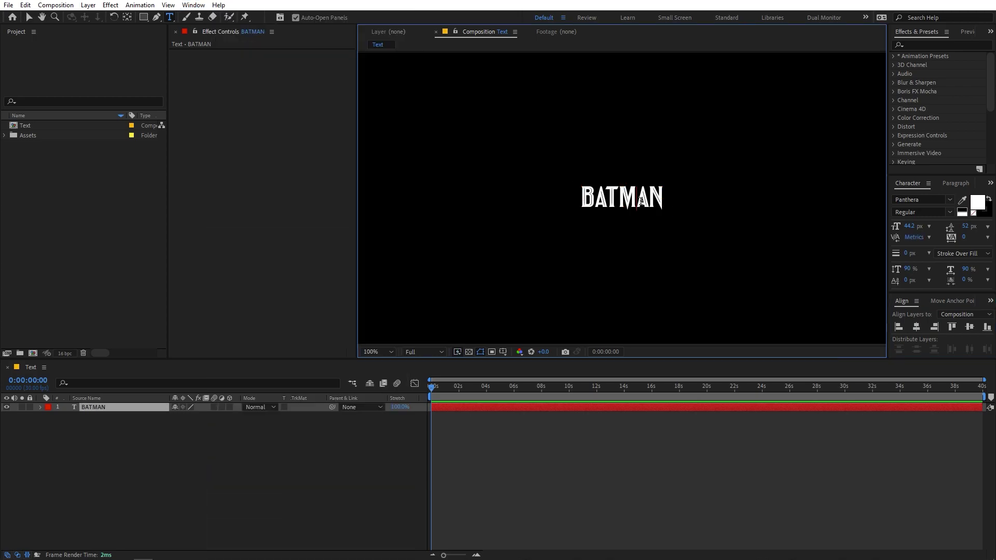
# Step: Enlarge the BATMAN text to a font size of 179 px, keeping the Panthera font
pyautogui.doubleClick(633, 201)
pyautogui.moveTo(908, 226)
pyautogui.mouseDown()
pyautogui.moveTo(978, 236)
pyautogui.moveTo(912, 230)
pyautogui.mouseUp()
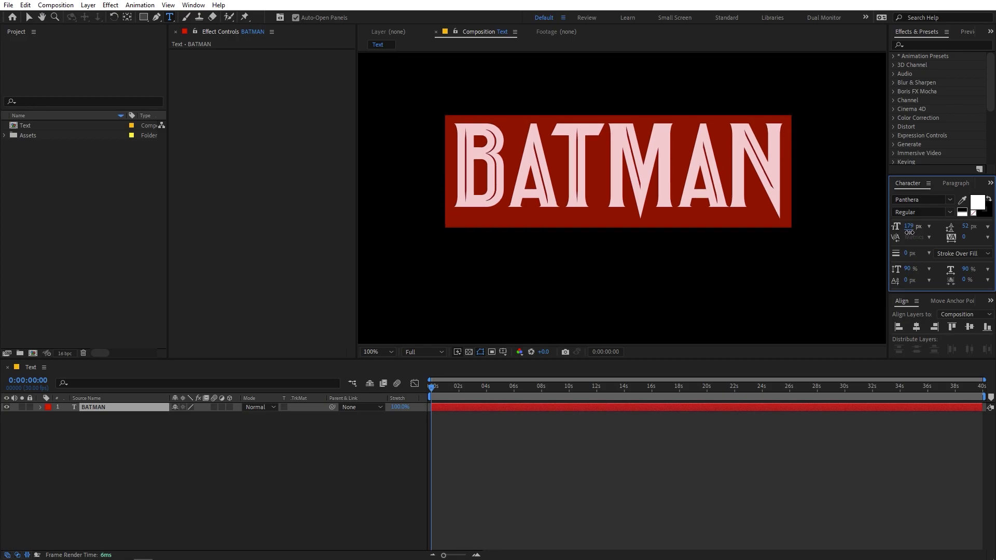
pyautogui.click(584, 180)
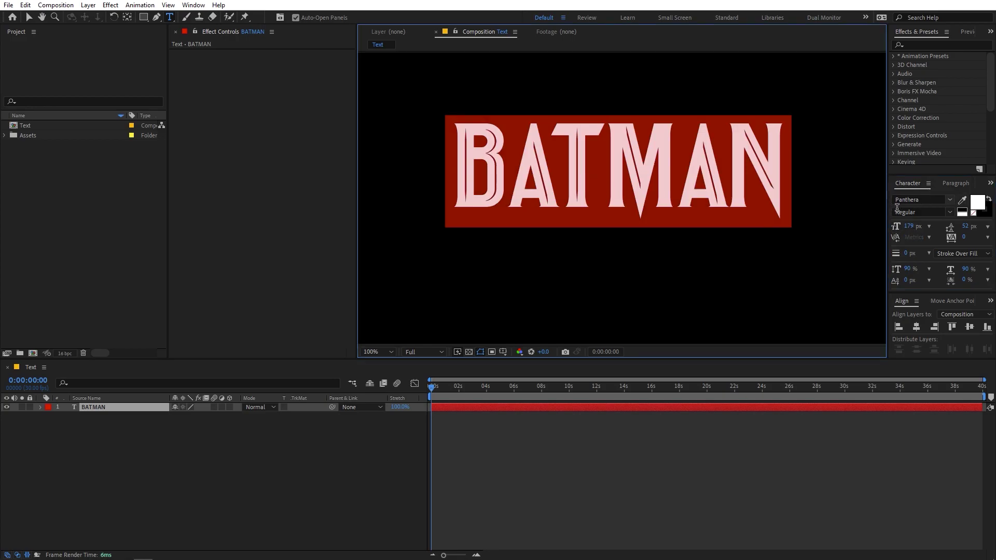
pyautogui.click(943, 204)
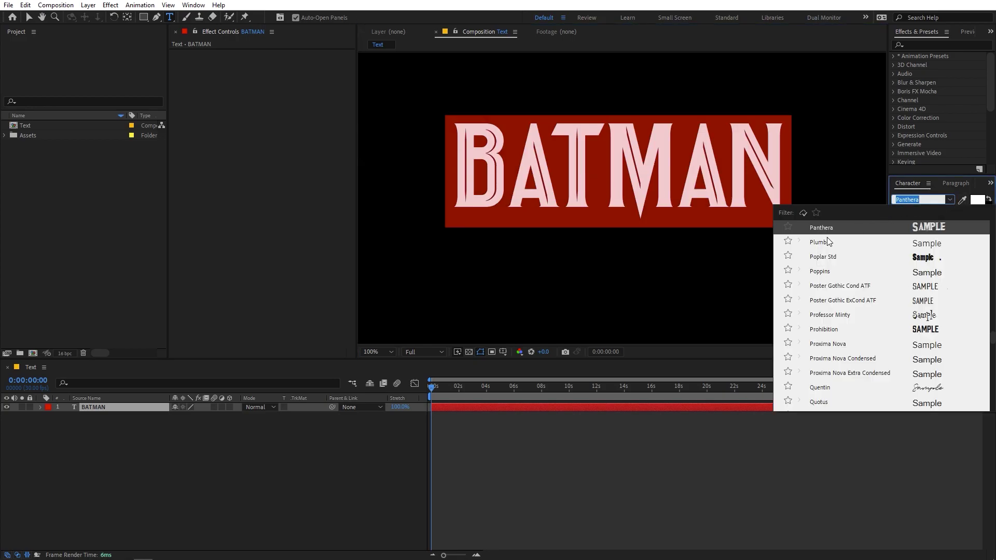
pyautogui.scroll(3, 839, 315)
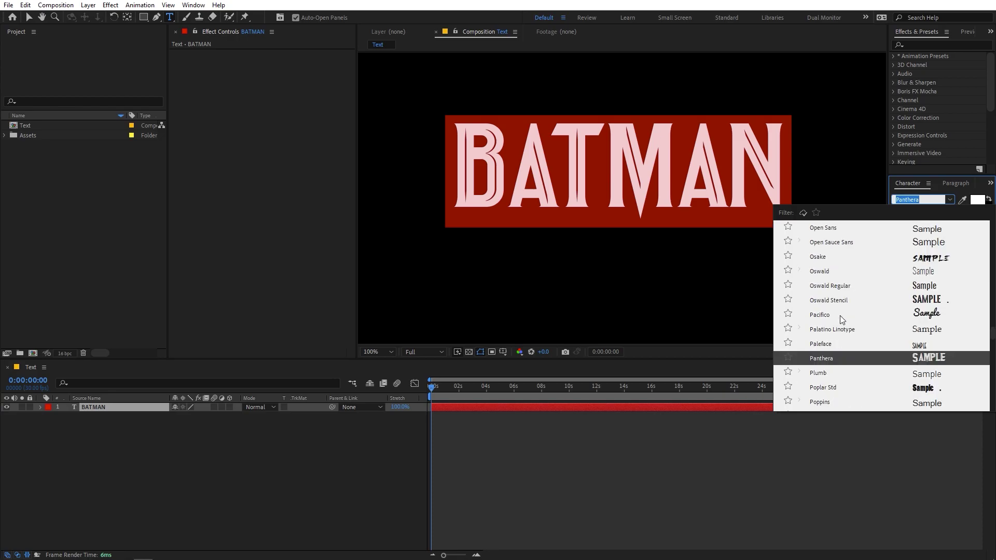
pyautogui.click(821, 456)
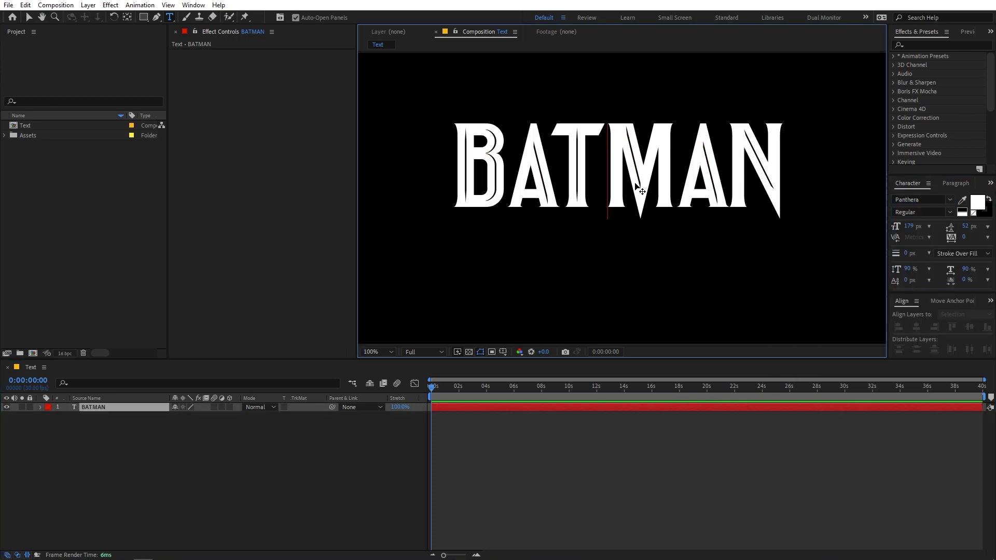
# Step: Recenter the enlarged BATMAN text both horizontally and vertically in the composition
pyautogui.click(916, 326)
pyautogui.click(969, 326)
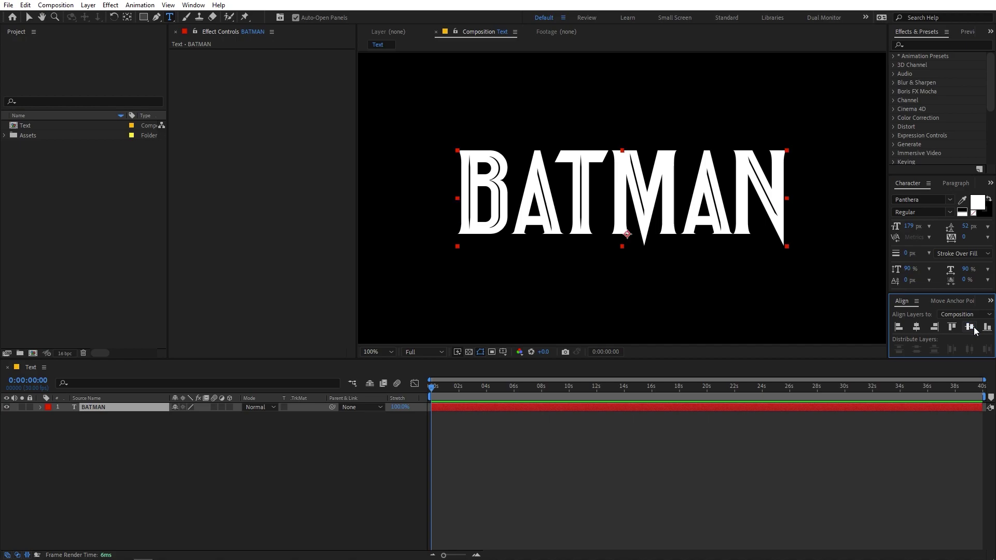
pyautogui.click(203, 464)
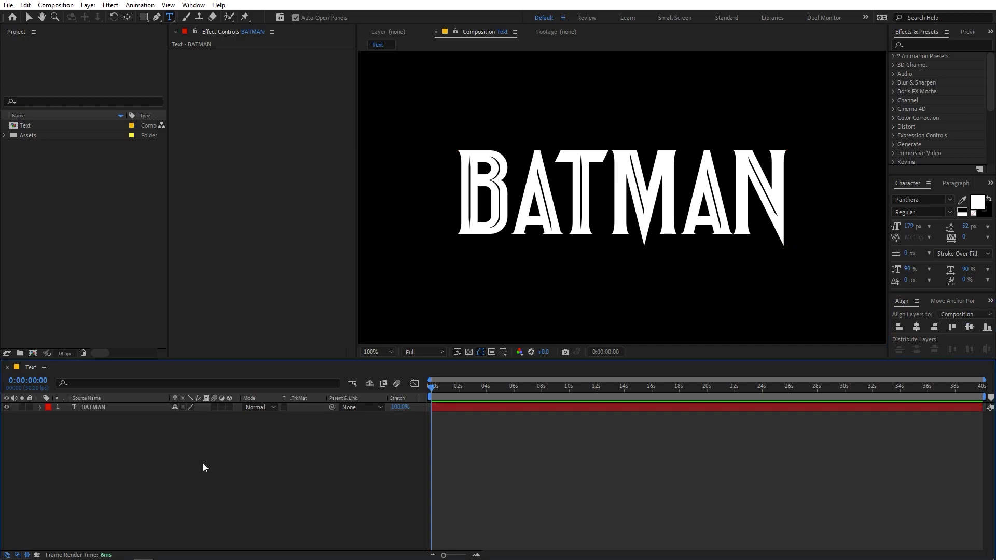
# Step: Create a second composition named Main with the same 1920 x 1080, 30 fps, 40-second settings
pyautogui.click(92, 241)
pyautogui.click(68, 6)
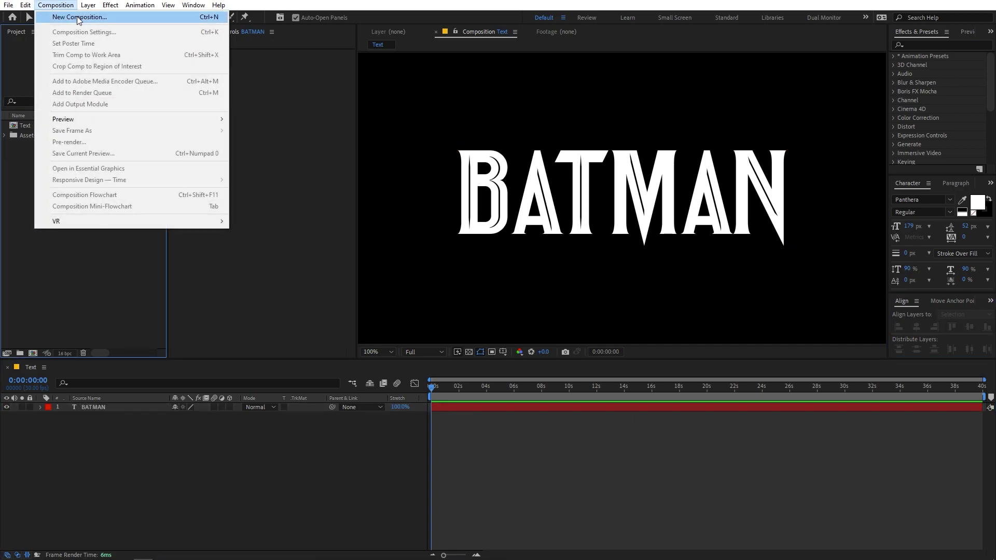
pyautogui.click(79, 18)
pyautogui.write('Main')
pyautogui.press('Return')
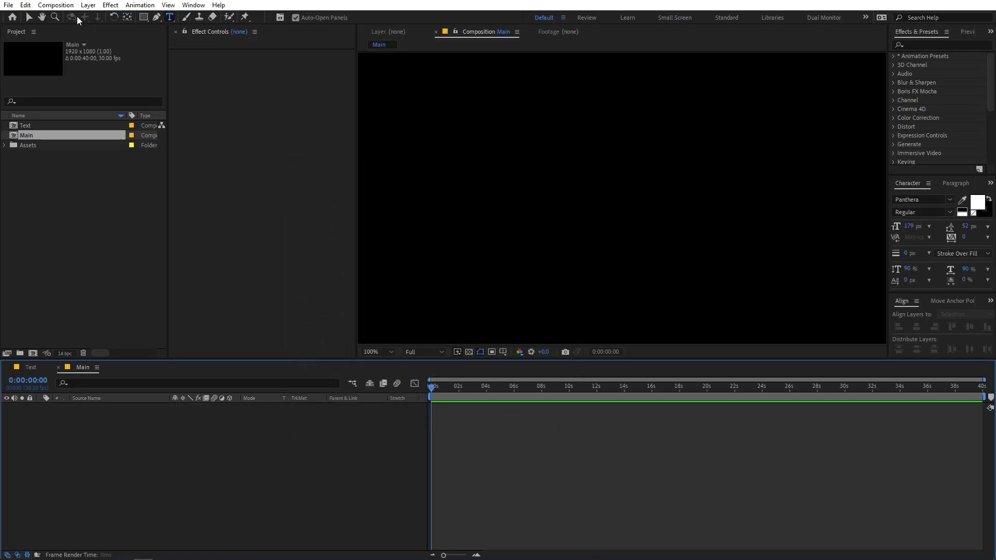
# Step: Nest the Text composition as a layer in the Main composition
pyautogui.click(28, 159)
pyautogui.moveTo(32, 127); pyautogui.dragTo(126, 443)
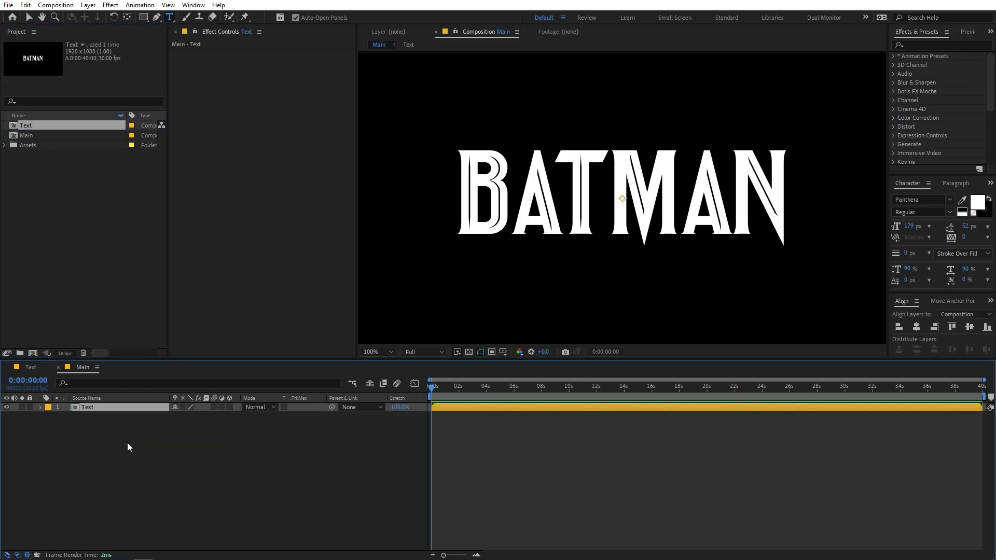
pyautogui.click(99, 283)
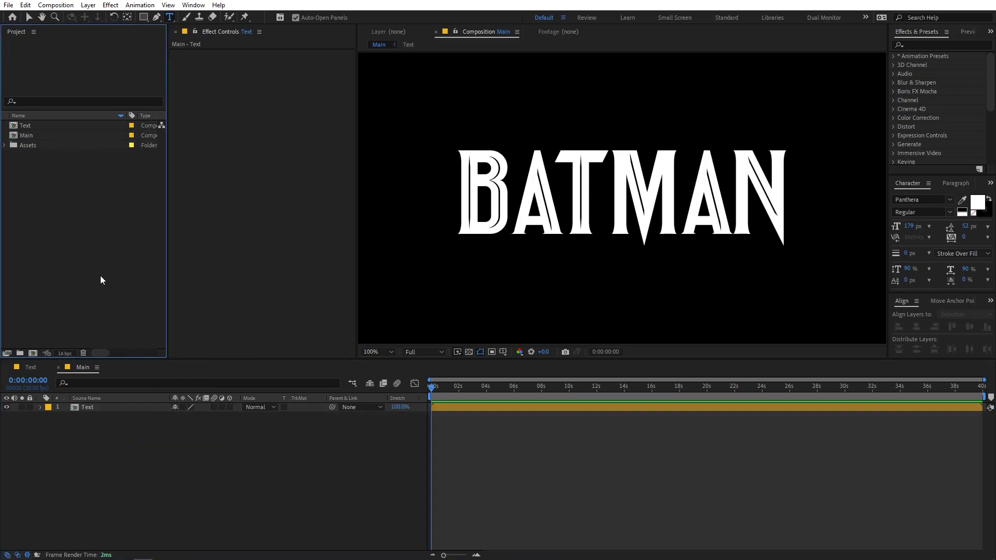
# Step: Create a new 1920 x 1080 composition named Gradient Texture, 40 seconds long at 30 fps
pyautogui.click(55, 5)
pyautogui.click(70, 16)
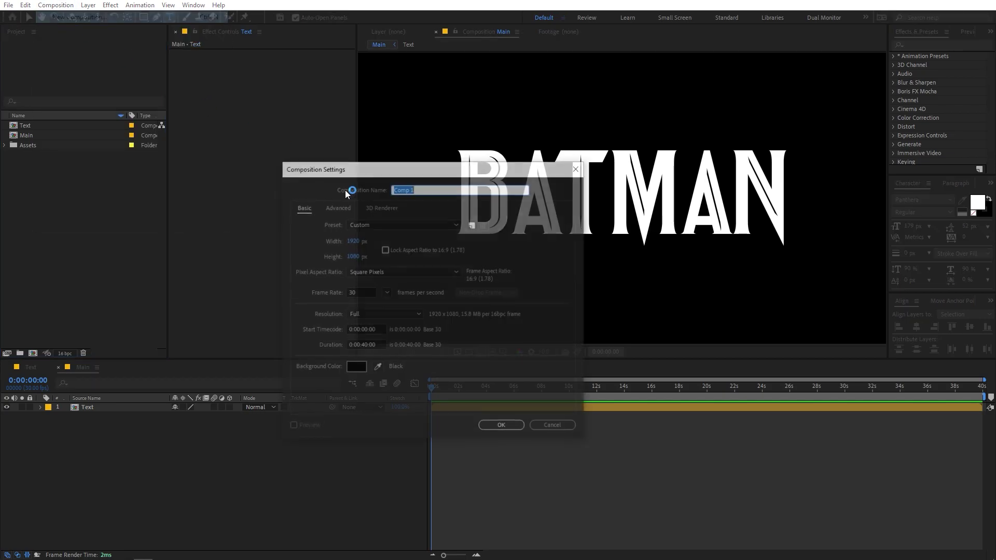
pyautogui.write('G')
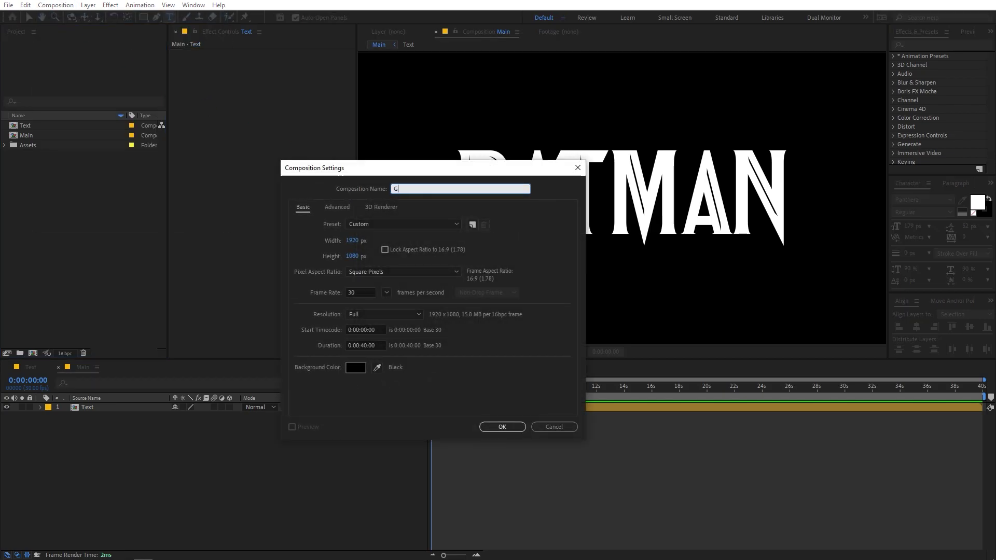
pyautogui.write('radient Texture')
pyautogui.press('Return')
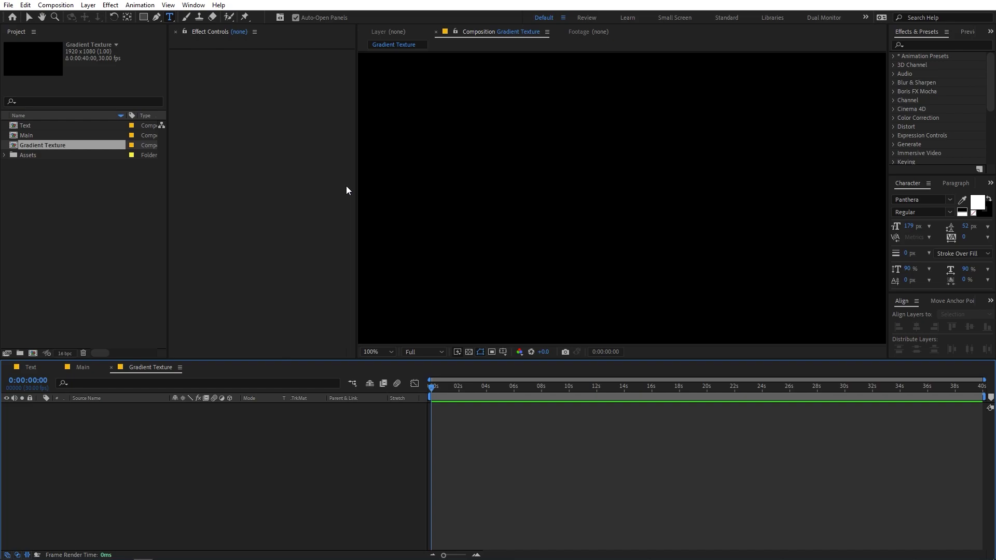
# Step: Add a rectangle shape layer that fills the whole Gradient Texture frame
pyautogui.click(144, 17)
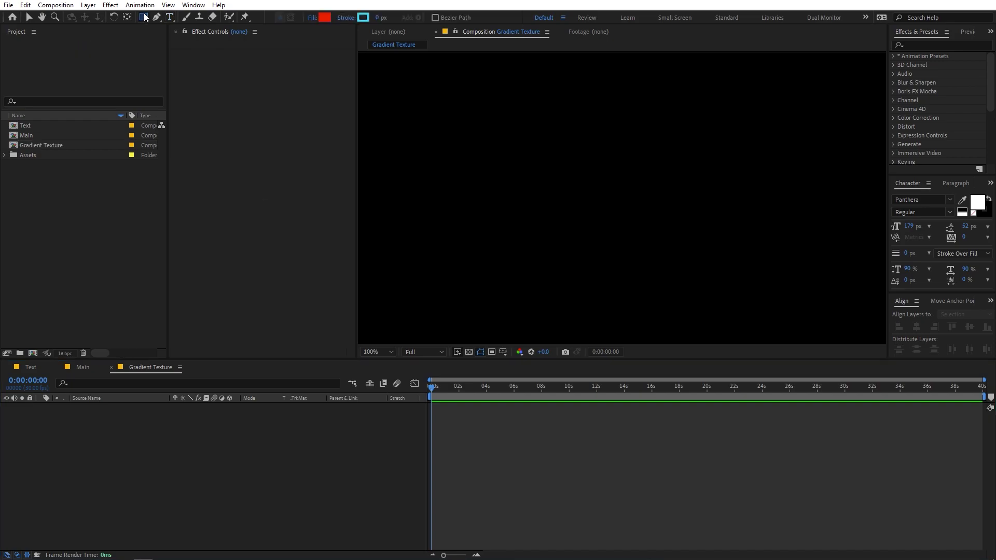
pyautogui.click(176, 456)
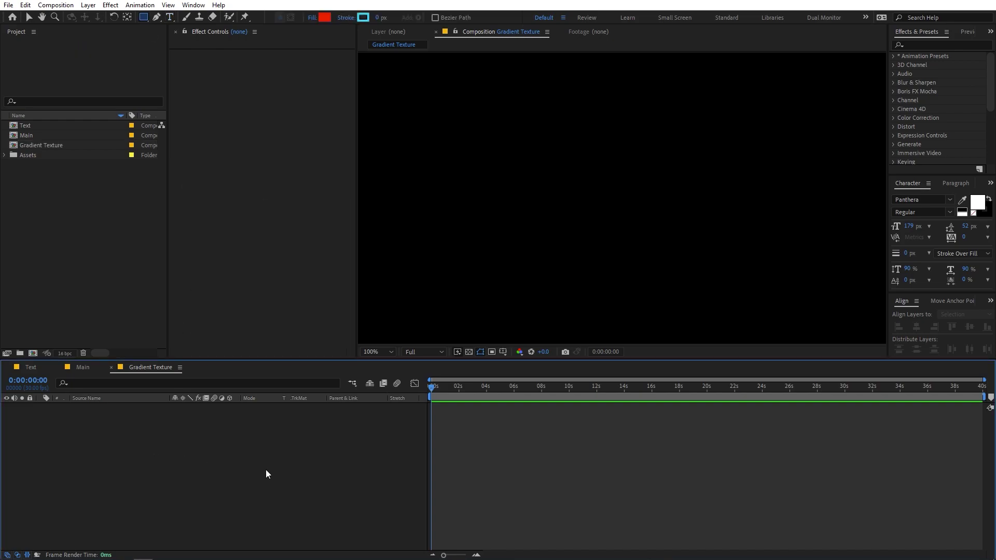
pyautogui.doubleClick(143, 17)
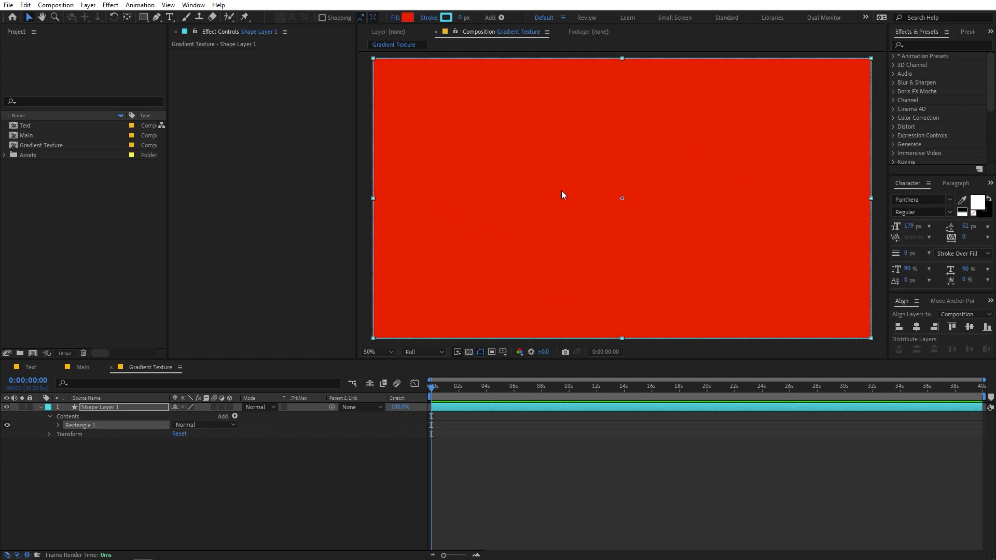
# Step: Change the rectangle's fill to a linear gradient running vertically from the midpoint of its top edge to the midpoint of its bottom edge
pyautogui.click(396, 18)
pyautogui.click(43, 29)
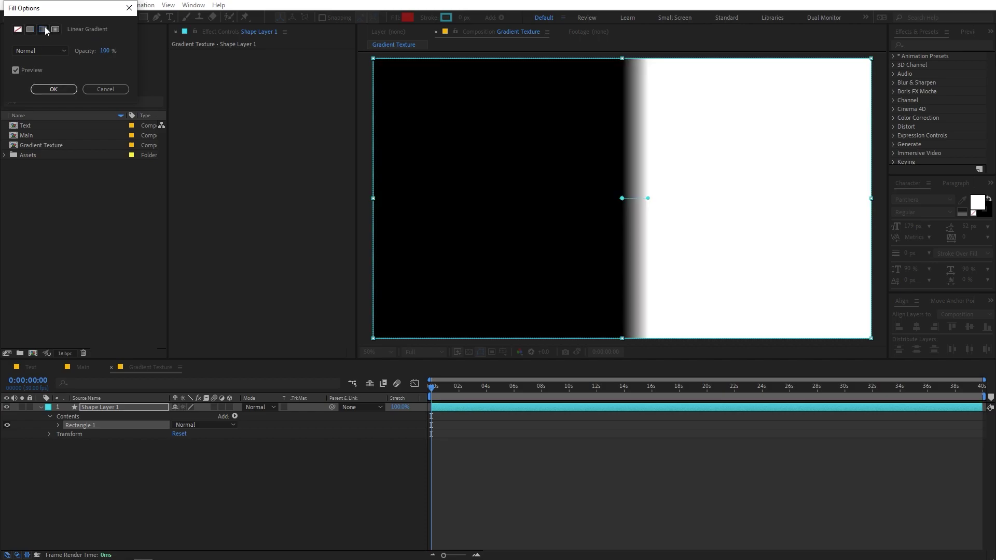
pyautogui.click(50, 90)
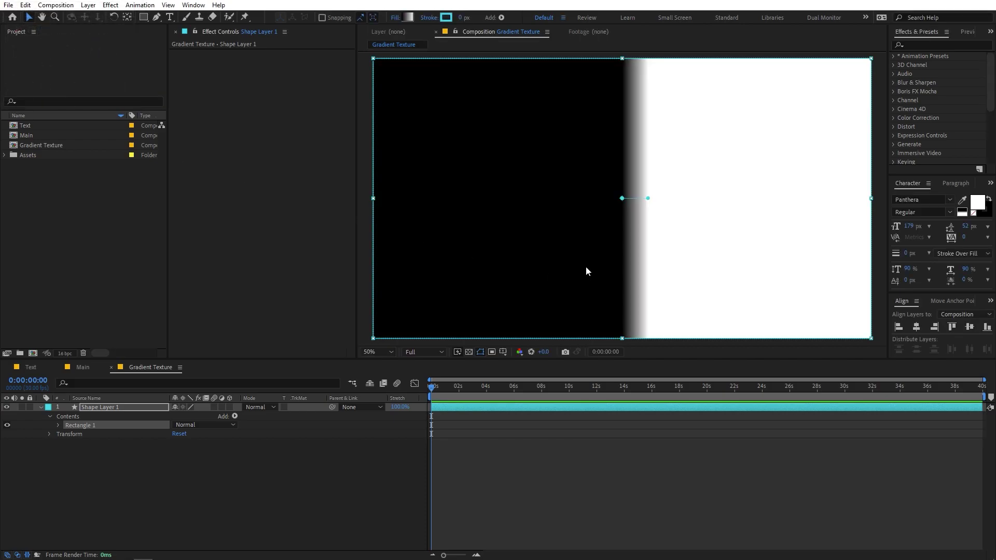
pyautogui.moveTo(622, 199); pyautogui.dragTo(622, 58)
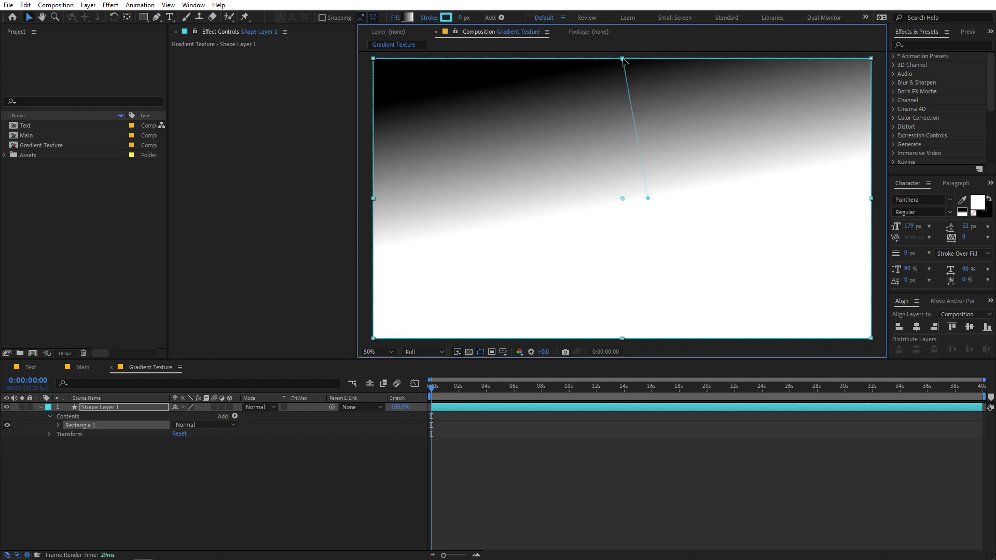
pyautogui.moveTo(648, 198); pyautogui.dragTo(622, 339)
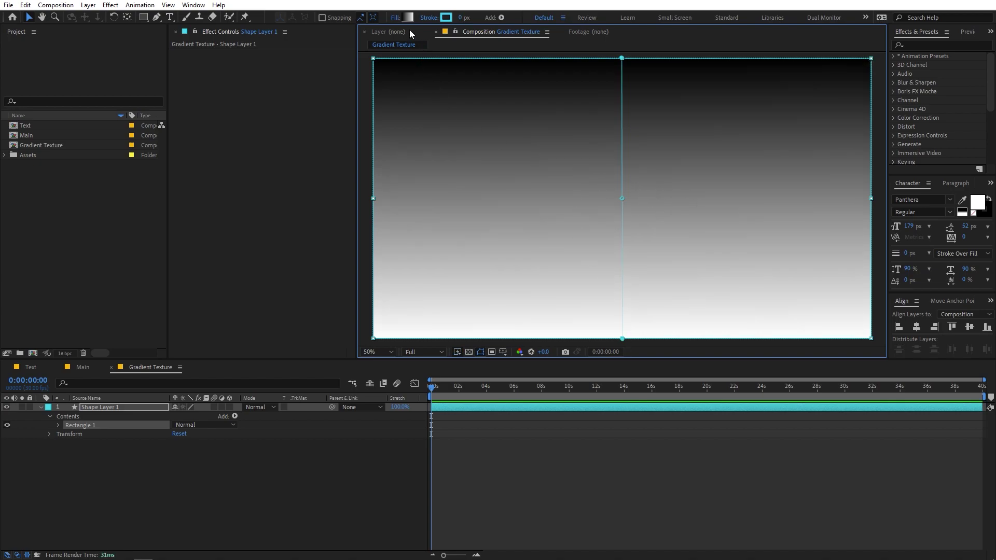
# Step: Set the gradient's first color stop to 232323 and add a light grey DCDCDC stop at 21.3%
pyautogui.click(408, 18)
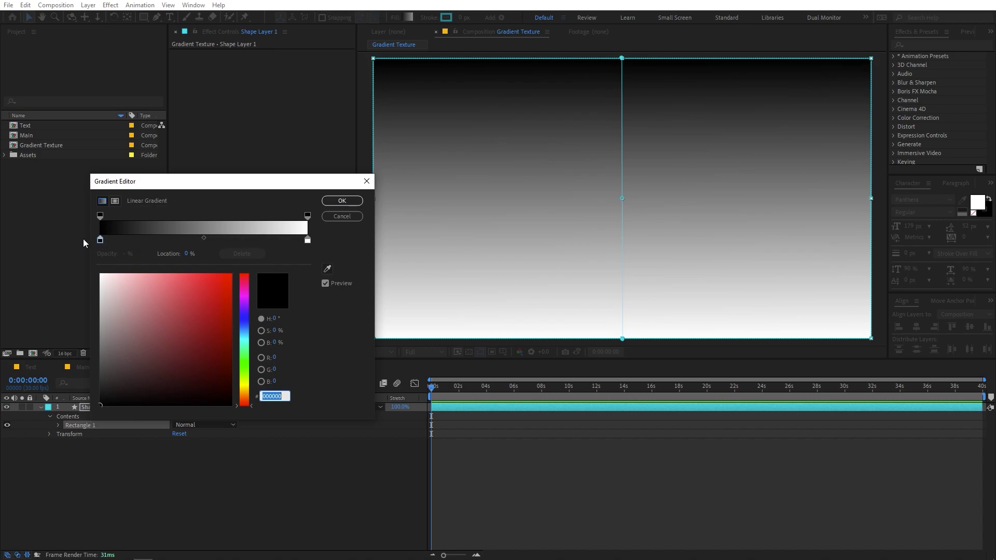
pyautogui.click(101, 240)
pyautogui.moveTo(102, 405); pyautogui.dragTo(92, 392)
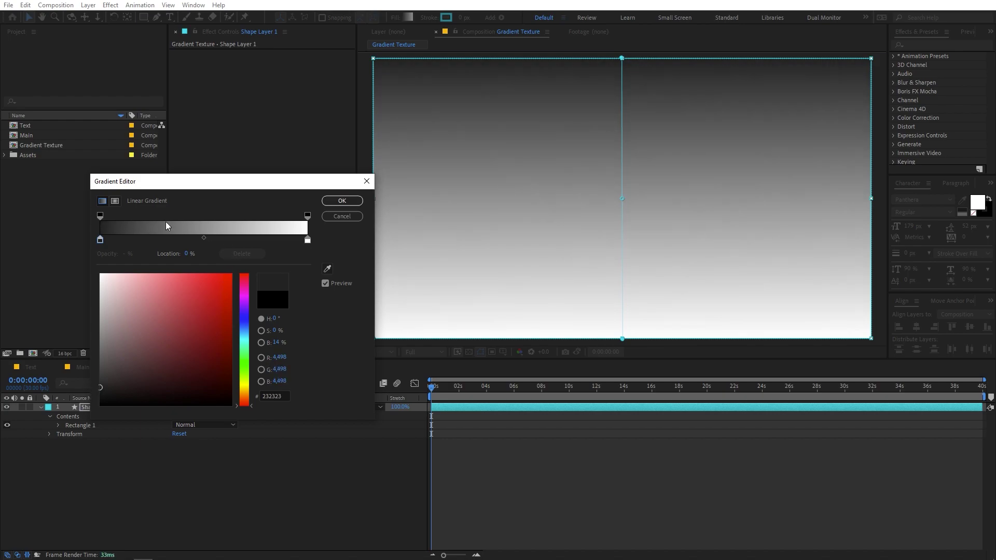
pyautogui.moveTo(148, 240); pyautogui.dragTo(144, 239)
pyautogui.moveTo(113, 324); pyautogui.dragTo(80, 294)
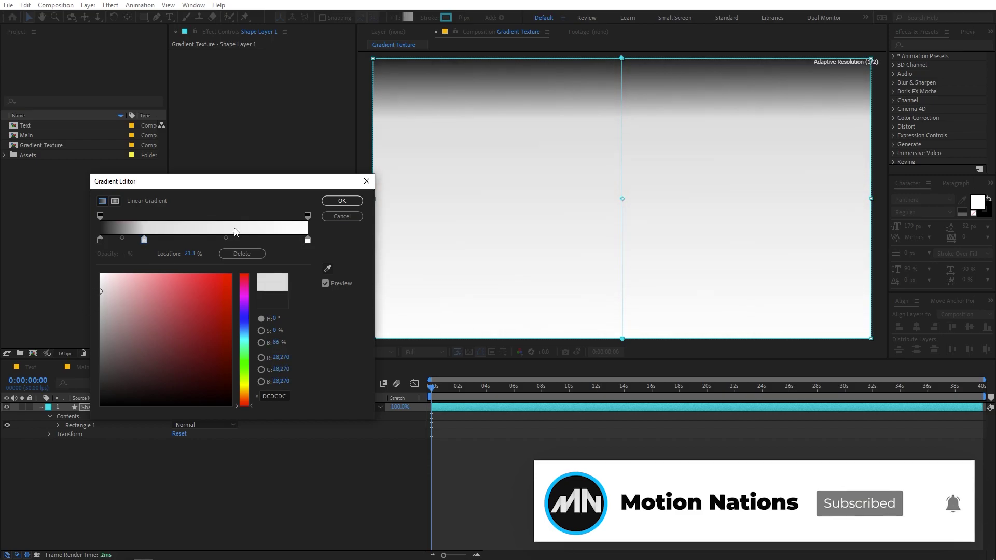
# Step: Add a dark grey 373737 stop at 30% and a light grey stop shortly after it
pyautogui.click(162, 239)
pyautogui.moveTo(126, 293); pyautogui.dragTo(81, 375)
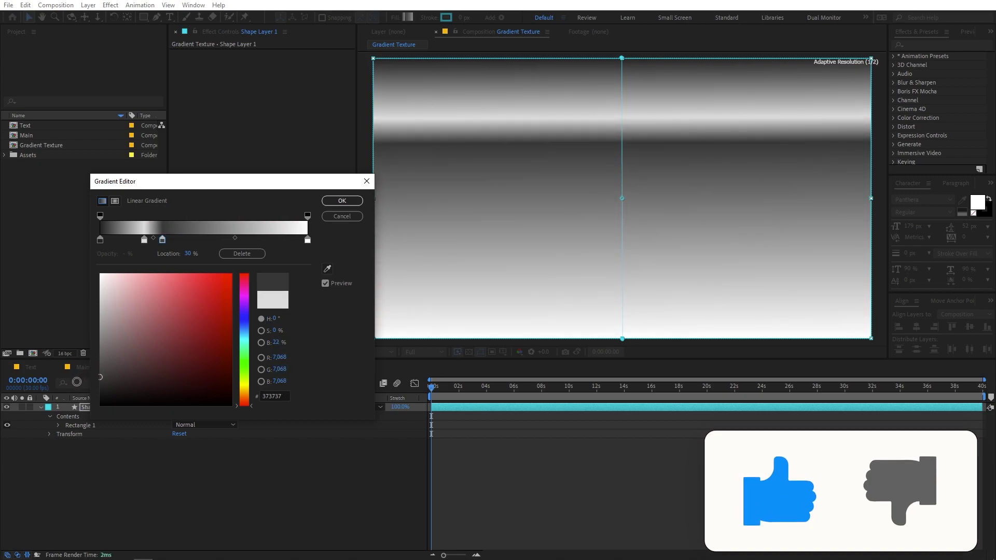
pyautogui.click(185, 239)
pyautogui.moveTo(99, 375); pyautogui.dragTo(91, 299)
# Step: Extend the gradient with another dark grey stop and two white stops, and make the end stop dark grey
pyautogui.click(221, 239)
pyautogui.click(257, 239)
pyautogui.click(276, 239)
pyautogui.click(307, 239)
# Step: Shift the gradient's stops and first midpoint to tighten the bands, placing the last white stop at 81.3%, and apply the gradient
pyautogui.click(100, 240)
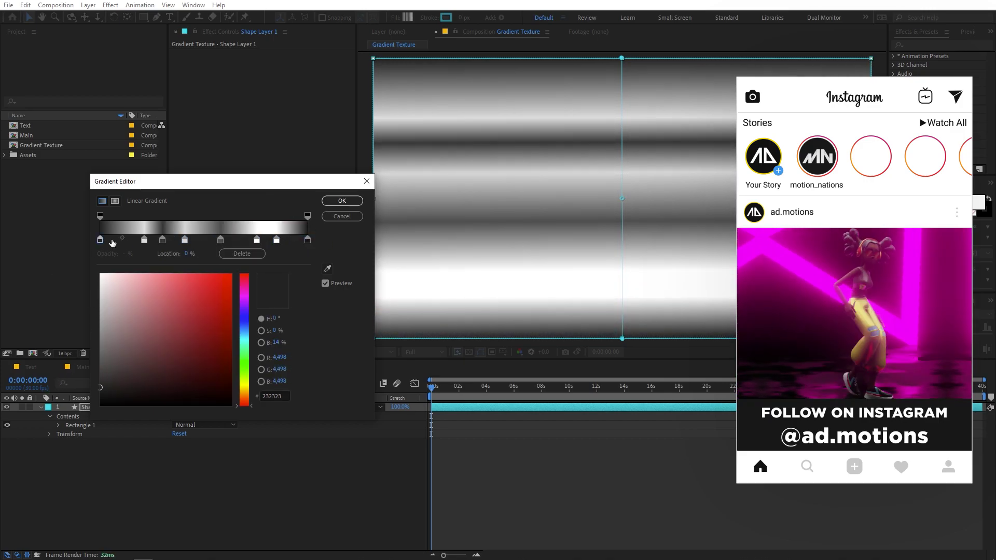
pyautogui.click(123, 238)
pyautogui.click(100, 240)
pyautogui.moveTo(122, 238); pyautogui.dragTo(269, 242)
pyautogui.click(184, 240)
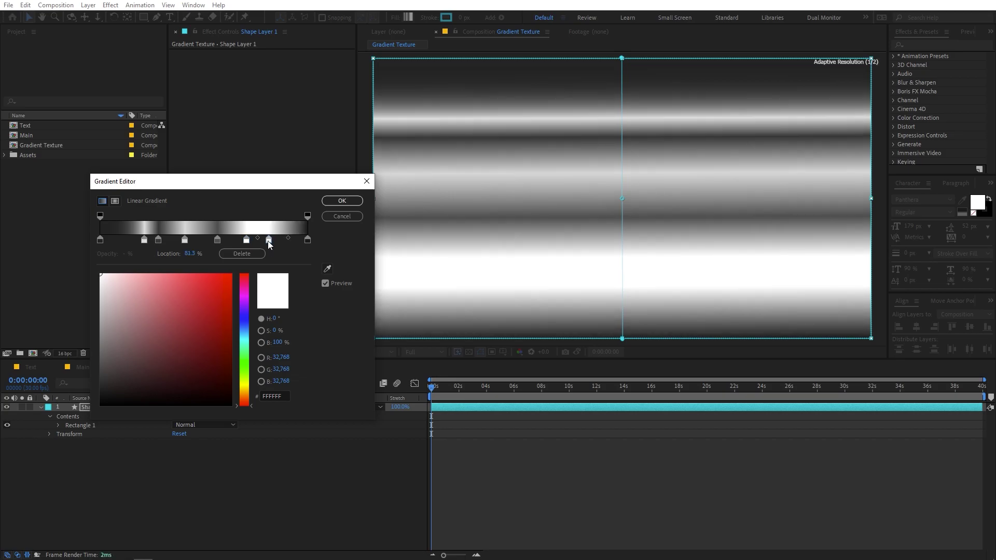
pyautogui.click(349, 200)
pyautogui.click(595, 495)
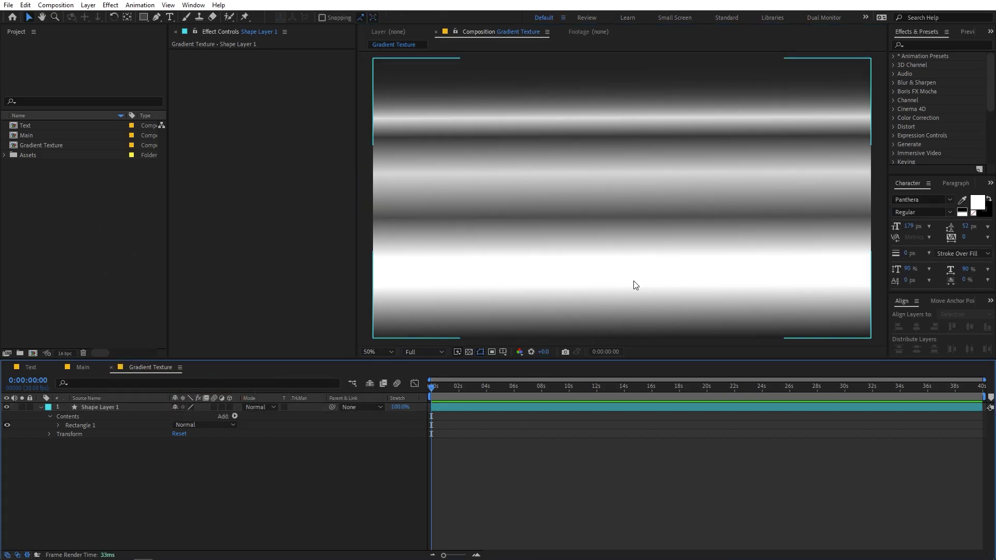
# Step: Add the Gradient Texture composition beneath Text in Main and set its track matte to Alpha Matte "Text"
pyautogui.click(83, 367)
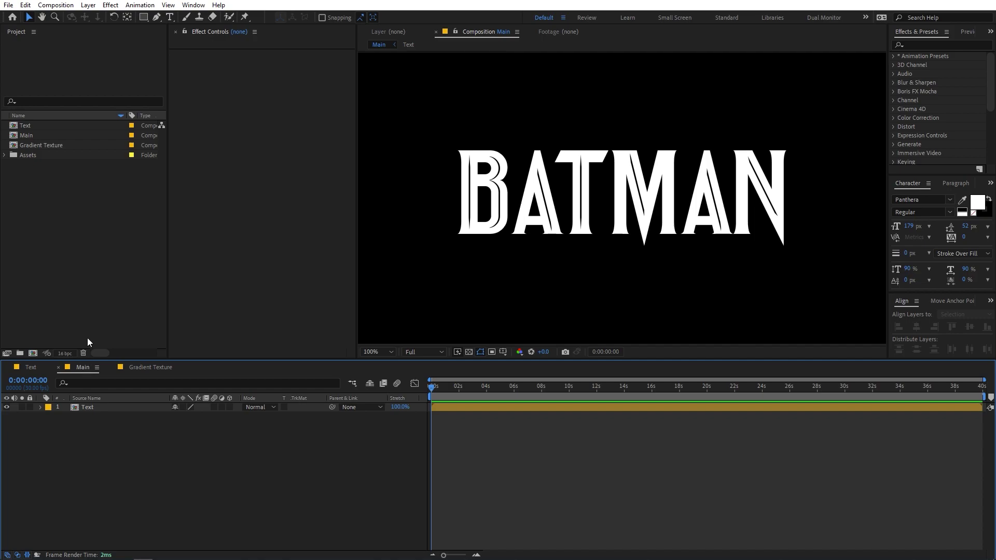
pyautogui.moveTo(35, 143); pyautogui.dragTo(76, 409)
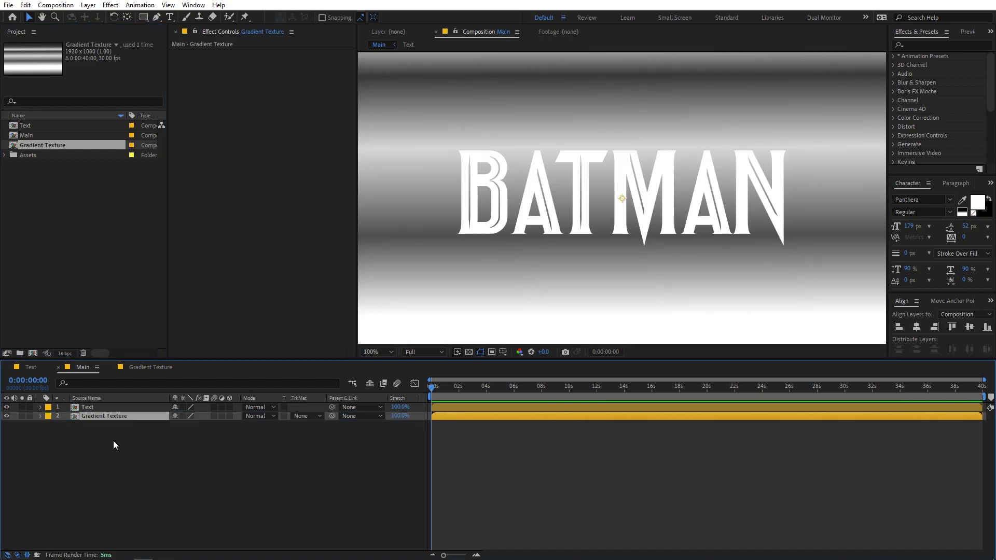
pyautogui.click(307, 415)
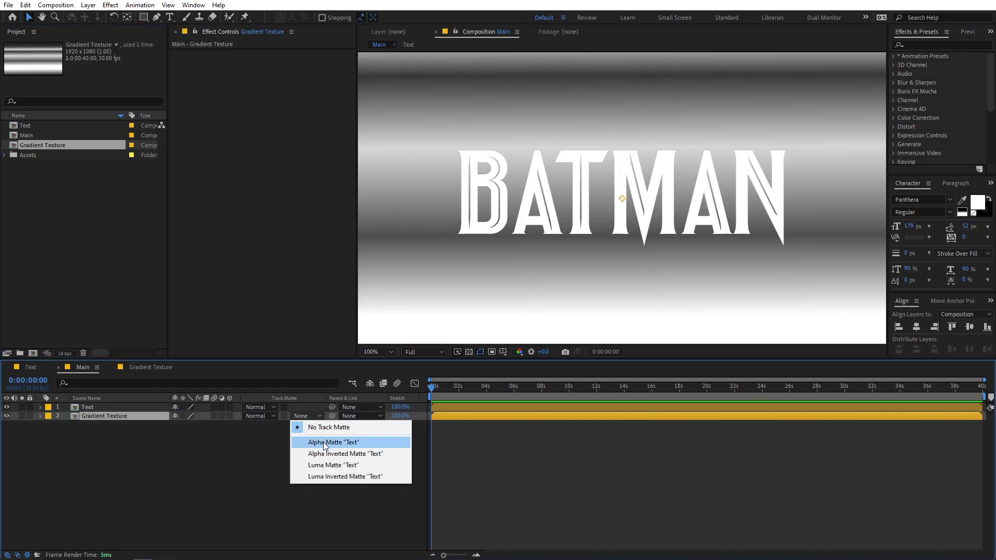
pyautogui.click(239, 455)
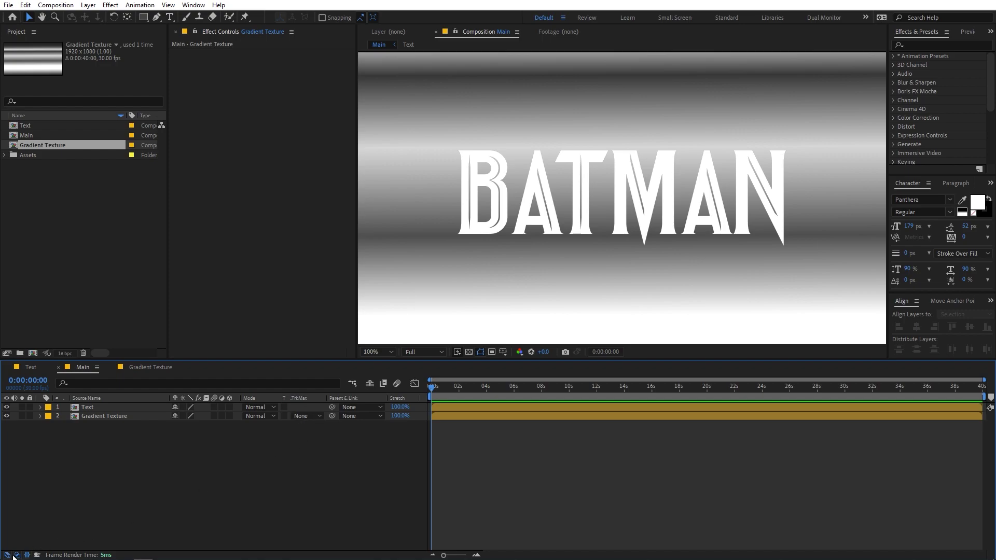
pyautogui.click(306, 415)
pyautogui.click(327, 443)
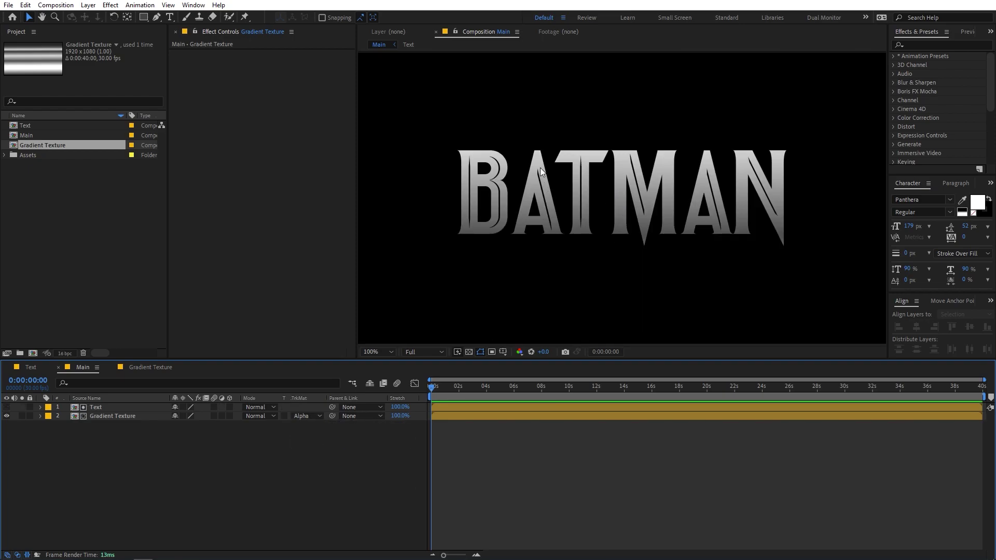
# Step: Rework the shape's gradient in Gradient Texture into narrow bands across the middle, then return to the Main composition
pyautogui.click(597, 219)
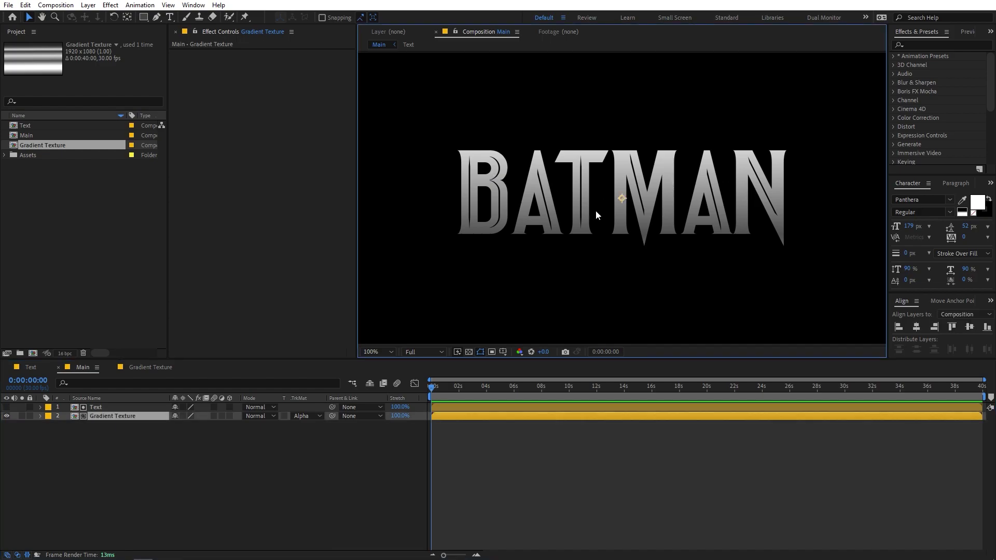
pyautogui.doubleClick(100, 415)
pyautogui.click(85, 408)
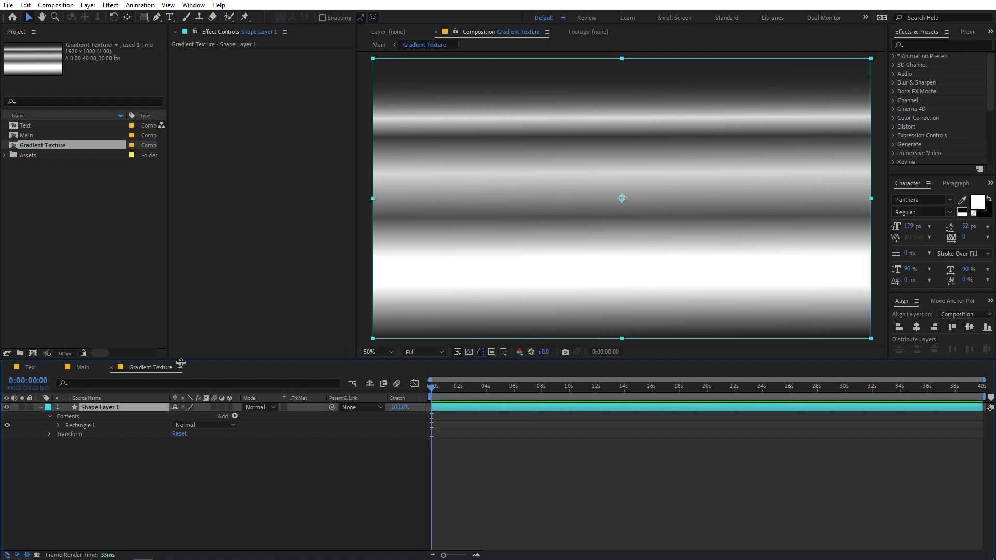
pyautogui.click(411, 18)
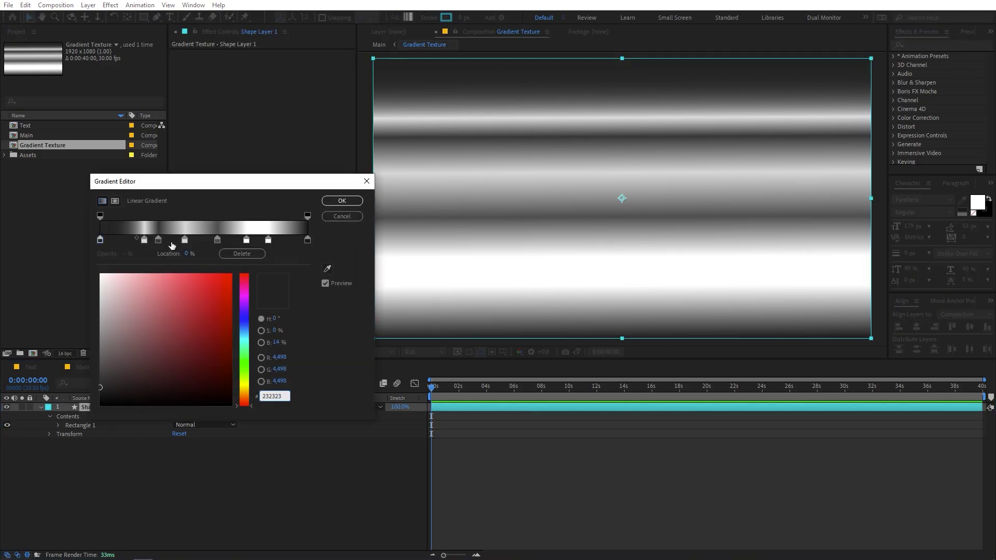
pyautogui.moveTo(185, 239)
pyautogui.mouseDown()
pyautogui.moveTo(244, 241)
pyautogui.moveTo(198, 240)
pyautogui.mouseUp()
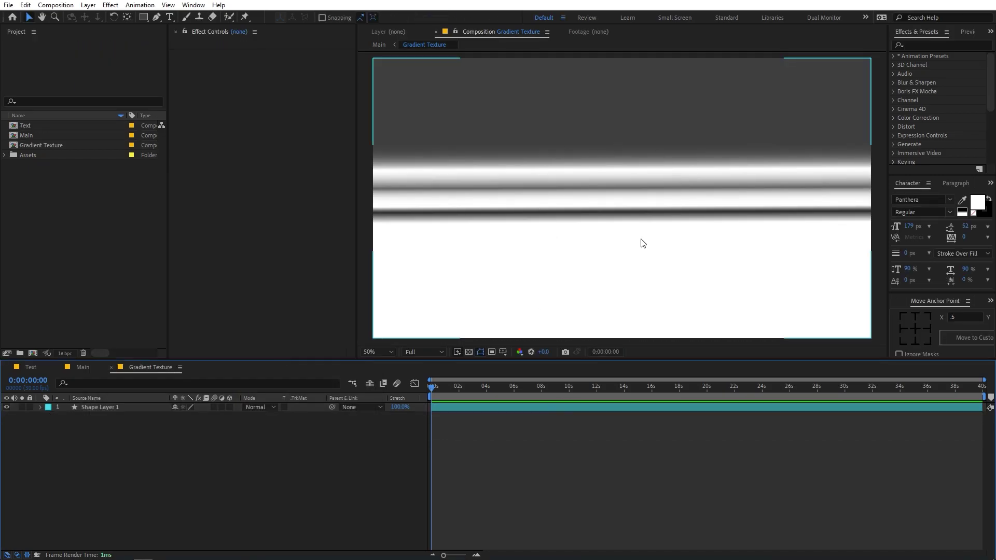
pyautogui.click(83, 366)
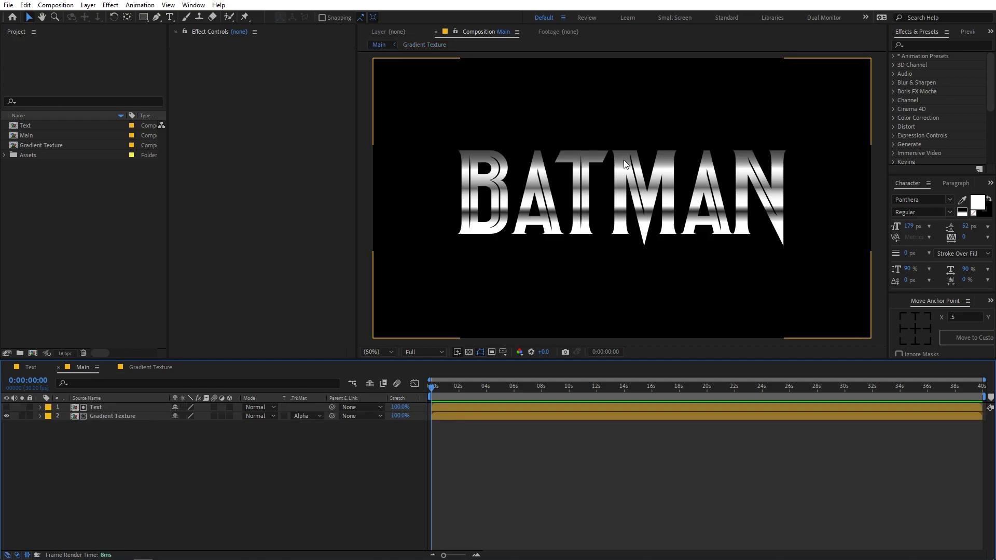
# Step: Place another copy of the Text composition at the top of Main and apply an inverted Find Edges effect to it
pyautogui.click(111, 217)
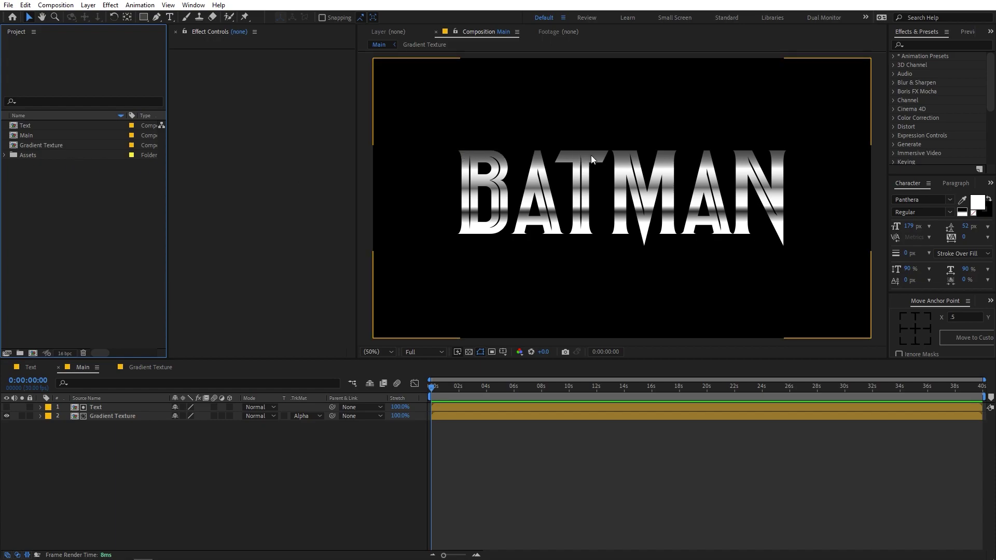
pyautogui.moveTo(23, 128); pyautogui.dragTo(72, 409)
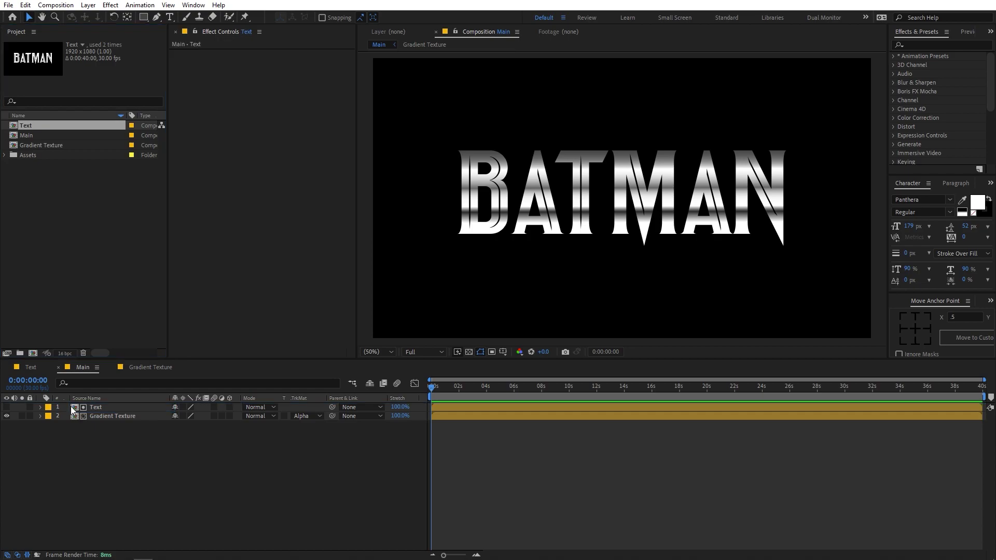
pyautogui.click(925, 55)
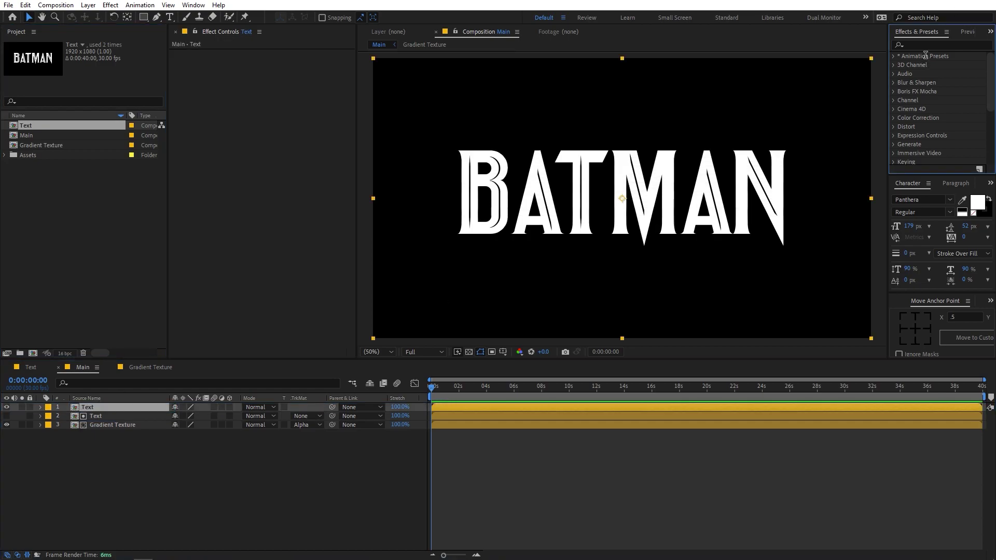
pyautogui.click(930, 46)
pyautogui.write('find')
pyautogui.moveTo(939, 65); pyautogui.dragTo(114, 412)
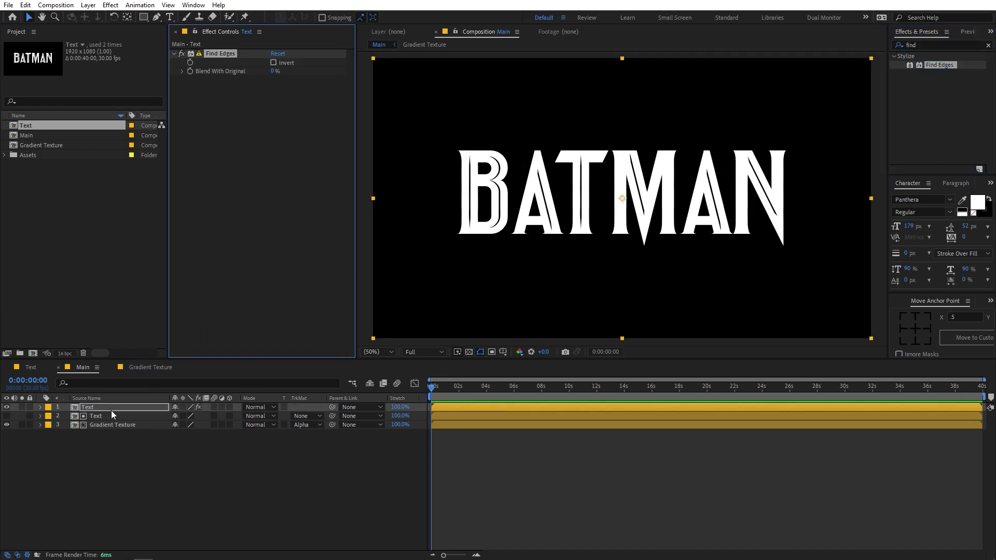
pyautogui.click(274, 63)
# Step: Apply the Minimax effect to the outlined Text layer and set its radius to 2 to thicken the lines
pyautogui.click(924, 47)
pyautogui.write('ni')
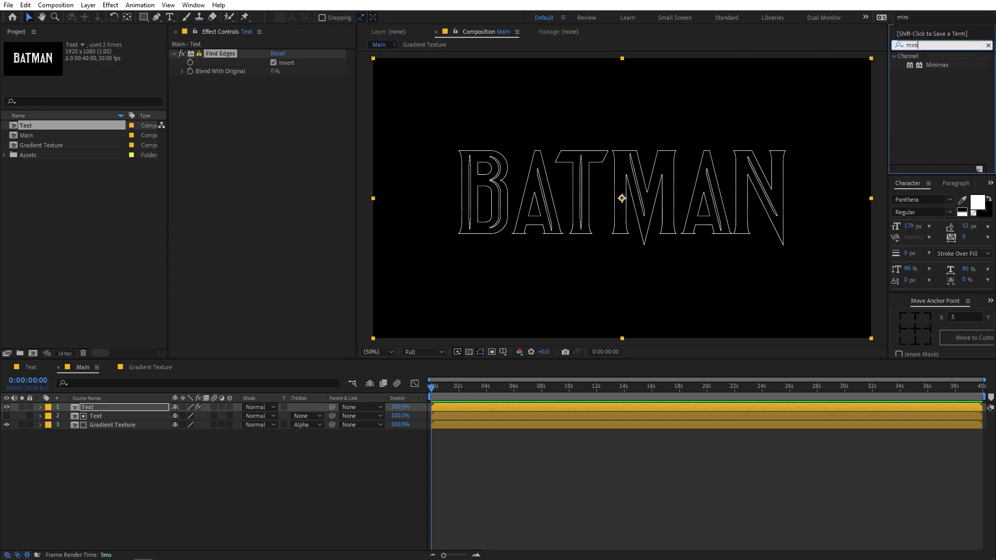
pyautogui.moveTo(921, 67); pyautogui.dragTo(237, 135)
pyautogui.moveTo(272, 98)
pyautogui.mouseDown()
pyautogui.moveTo(293, 99)
pyautogui.moveTo(285, 100)
pyautogui.mouseUp()
pyautogui.scroll(6, 611, 190)
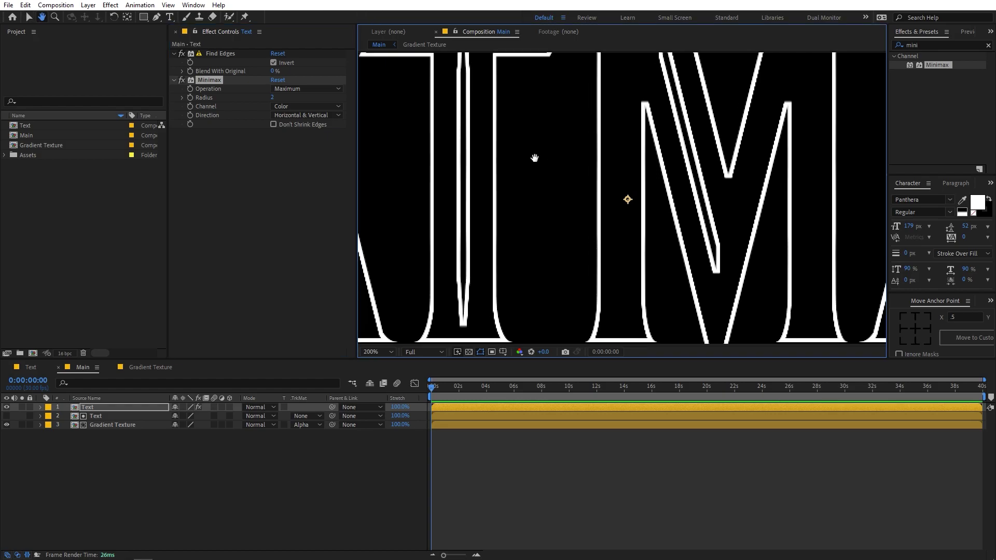
pyautogui.moveTo(279, 99)
pyautogui.mouseDown()
pyautogui.moveTo(307, 99)
pyautogui.moveTo(277, 100)
pyautogui.moveTo(292, 104)
pyautogui.mouseUp()
pyautogui.click(275, 98)
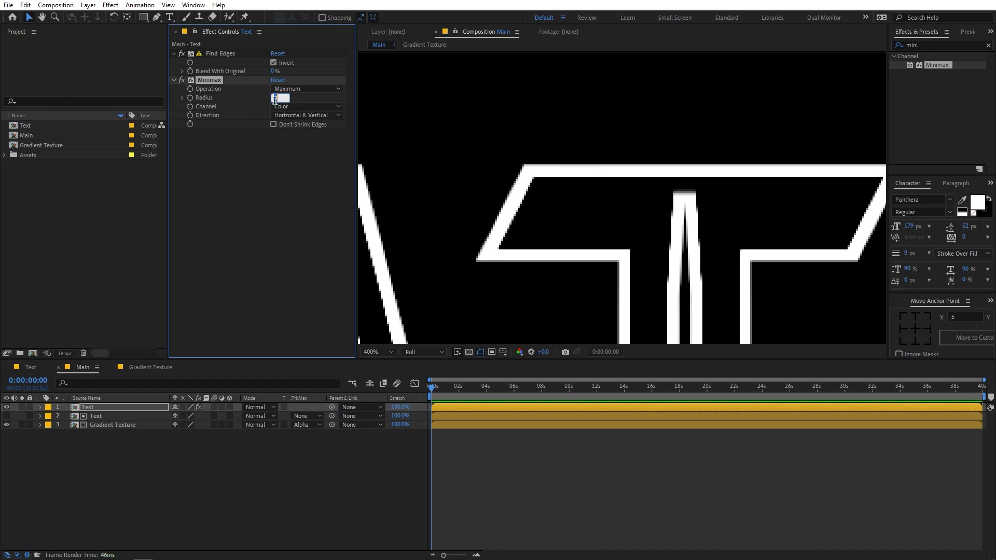
pyautogui.press('Return')
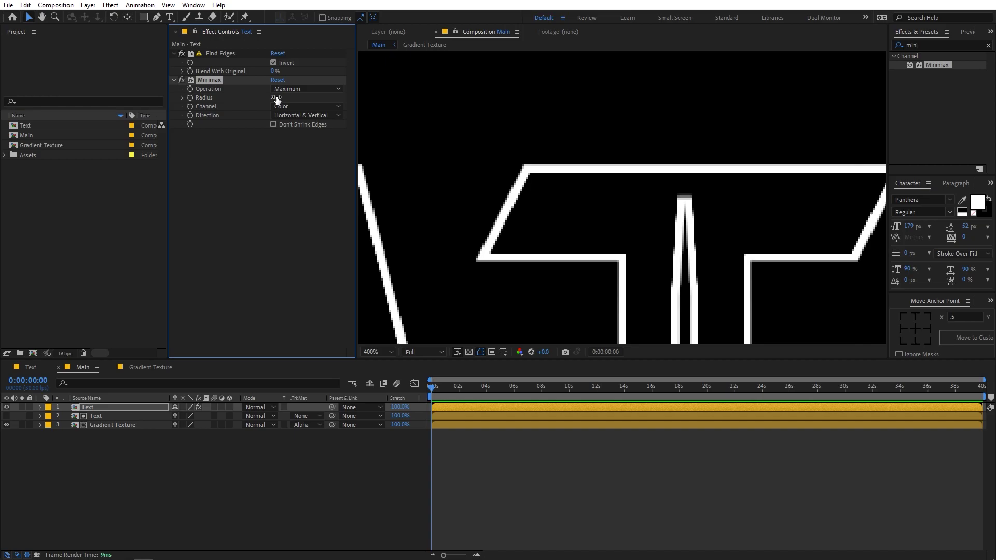
pyautogui.scroll(-6, 680, 241)
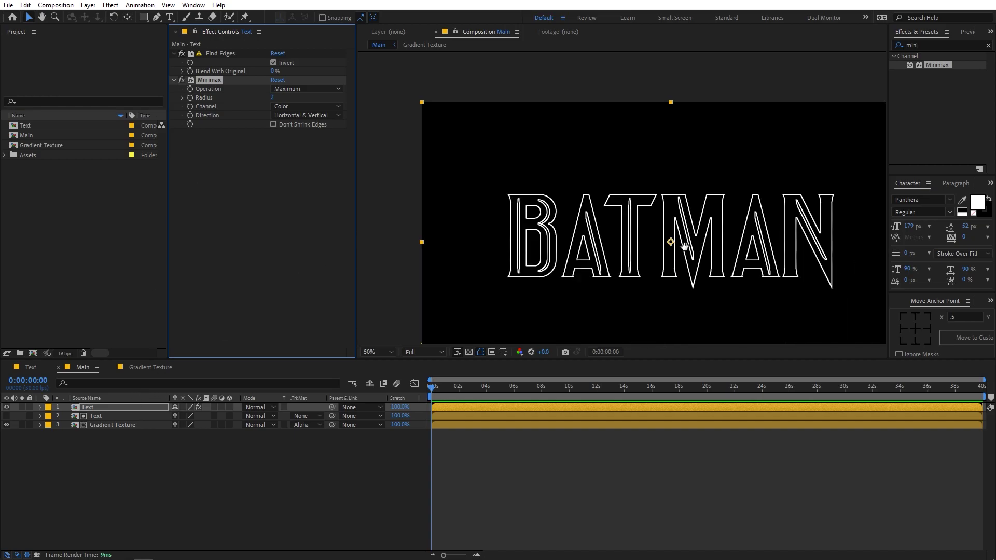
pyautogui.press('v')
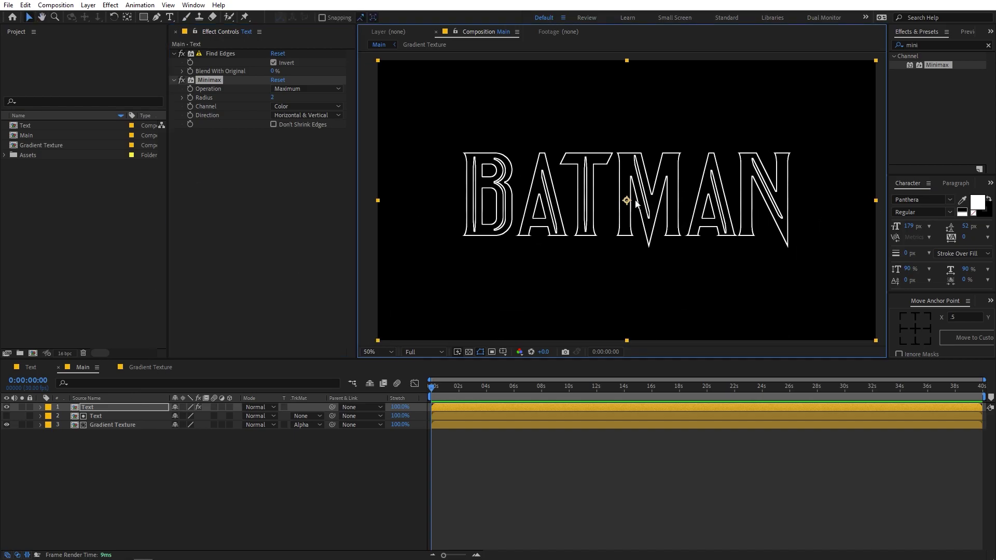
# Step: Add a second Gradient Texture directly beneath the outlined Text layer and set its track matte to Luma Matte "Text"
pyautogui.click(131, 231)
pyautogui.moveTo(34, 144); pyautogui.dragTo(87, 413)
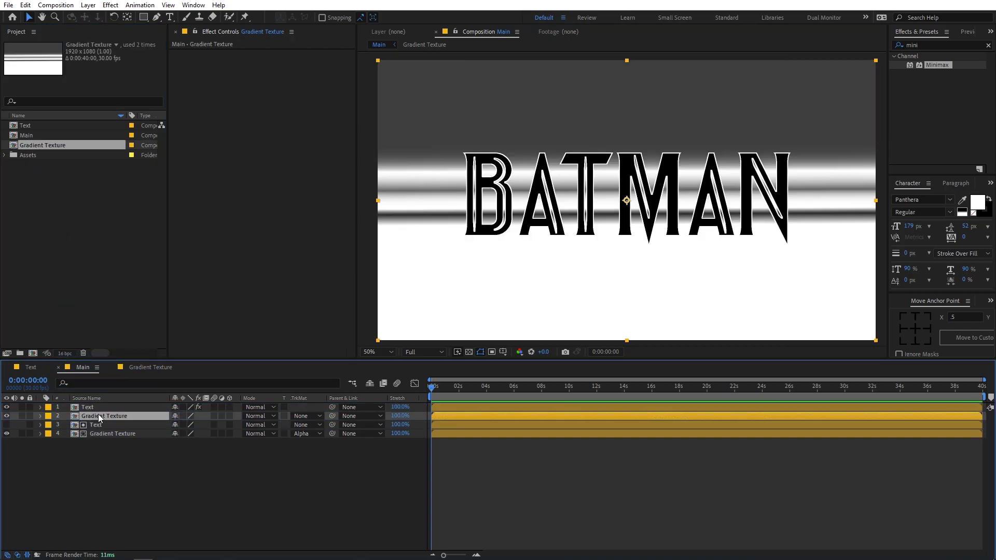
pyautogui.click(301, 416)
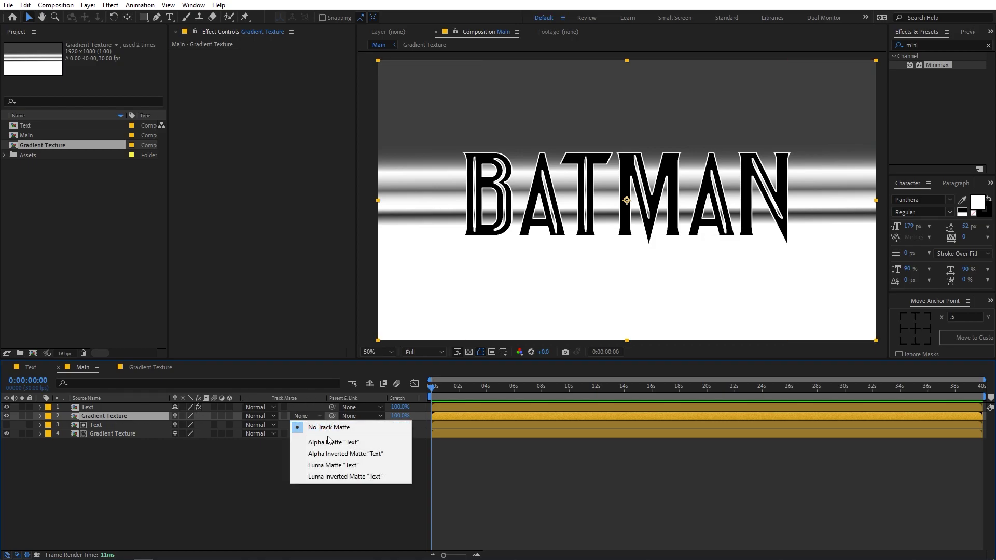
pyautogui.click(322, 465)
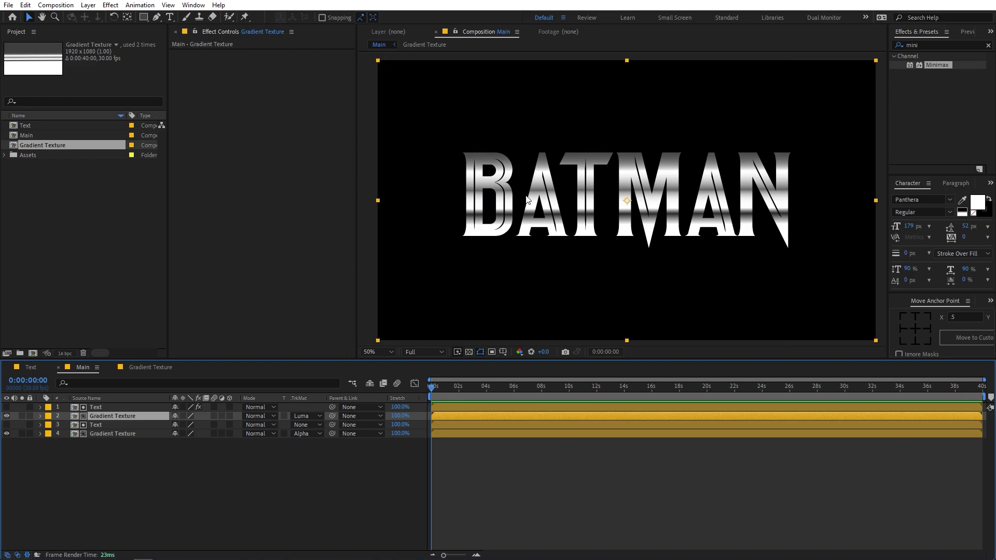
# Step: Apply the Turbulent Displace effect to the upper Gradient Texture layer and inspect the letter edges up close
pyautogui.click(939, 46)
pyautogui.write('tur')
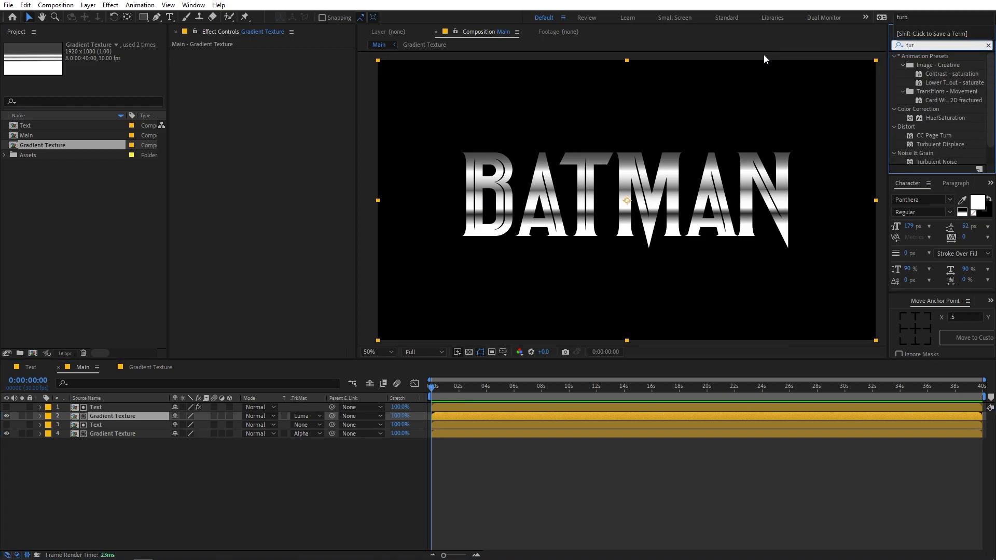
pyautogui.write('b')
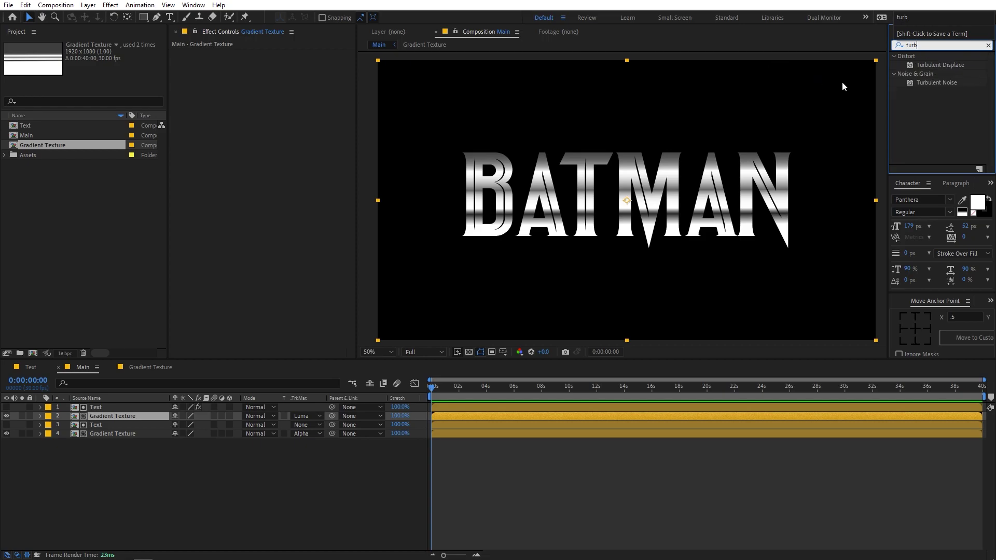
pyautogui.moveTo(950, 70); pyautogui.dragTo(138, 414)
pyautogui.scroll(4, 580, 183)
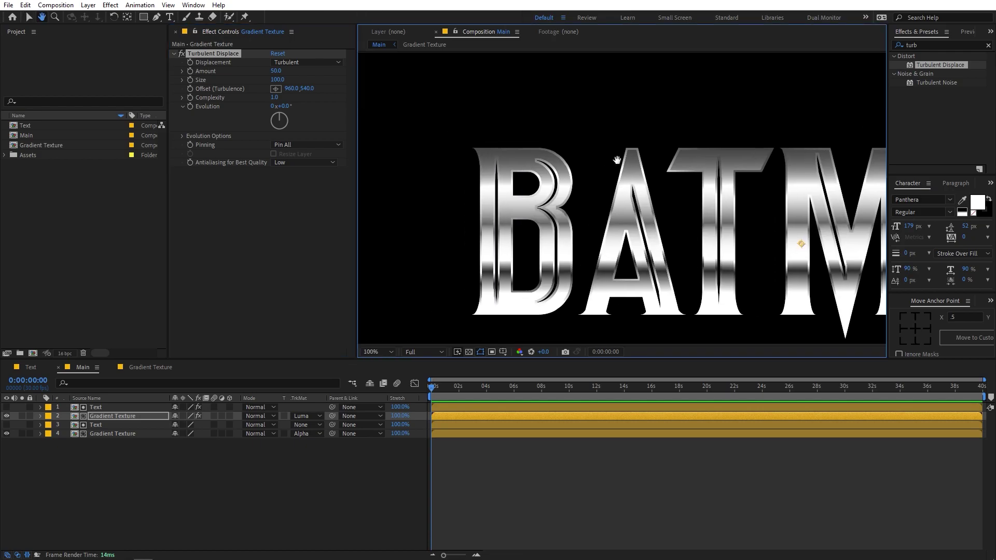
pyautogui.scroll(3, 524, 138)
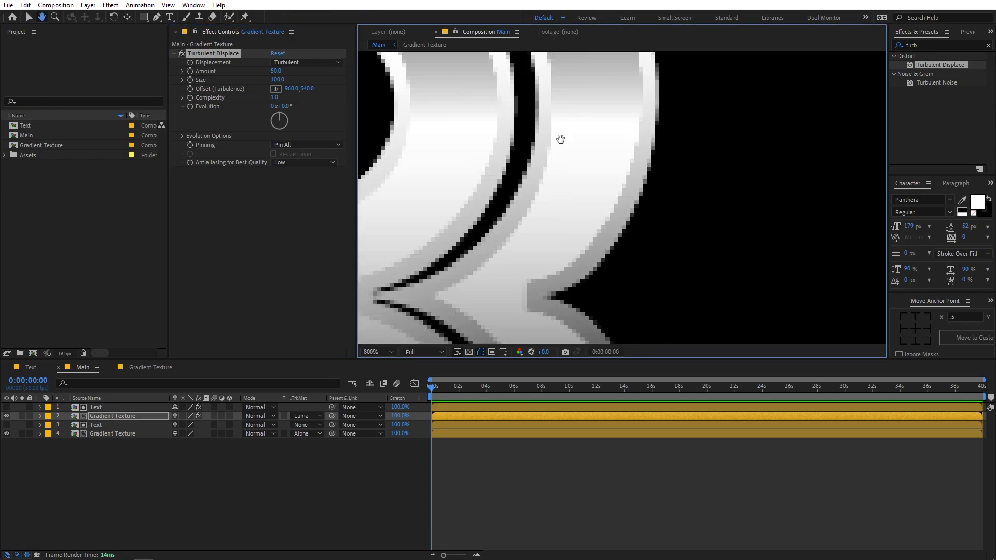
pyautogui.scroll(-3, 589, 183)
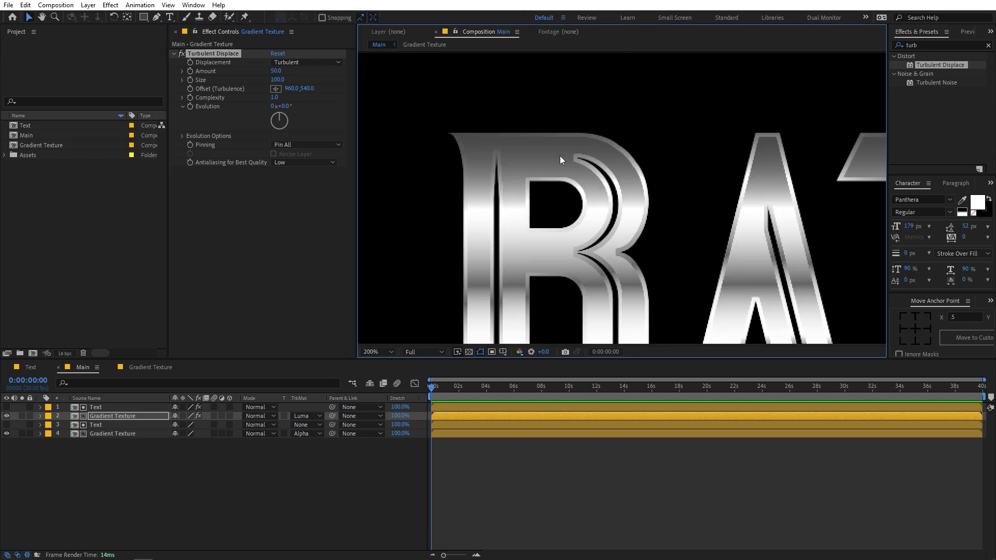
# Step: Set the Turbulent Displace amount to 95 and size to 163 on the upper Gradient Texture layer
pyautogui.click(291, 73)
pyautogui.moveTo(279, 71); pyautogui.dragTo(320, 86)
pyautogui.scroll(-3, 737, 209)
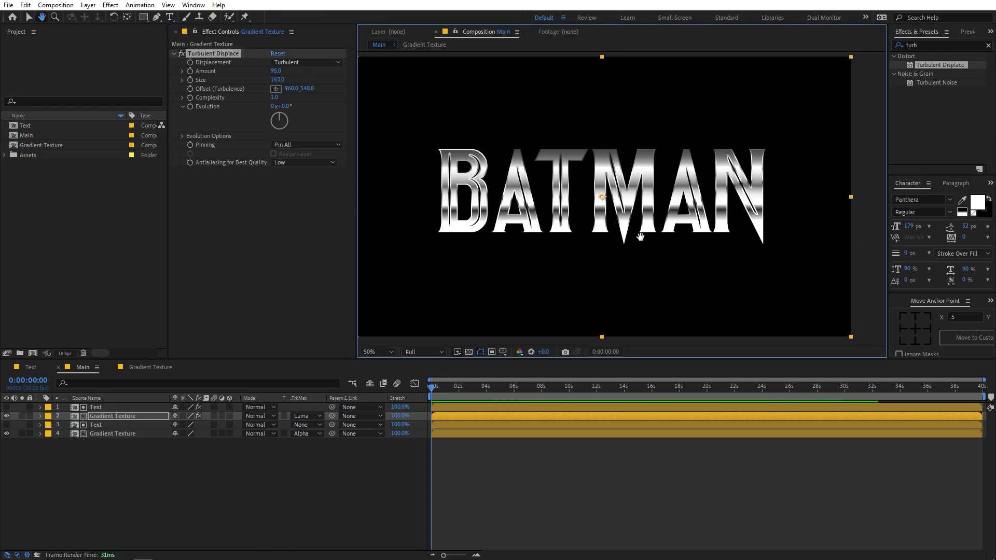
pyautogui.press('v')
# Step: Drive the Turbulent Displace evolution on the upper Gradient Texture layer with the expression time*25 and preview the animation
pyautogui.moveTo(284, 106); pyautogui.dragTo(632, 207)
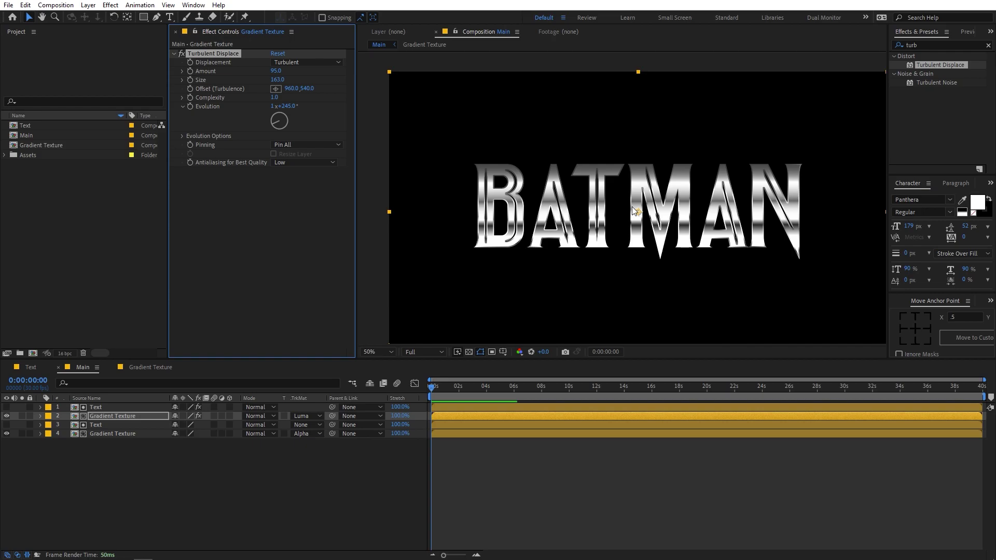
pyautogui.keyDown('alt'); pyautogui.click(190, 106); pyautogui.keyUp('alt')
pyautogui.write('time')
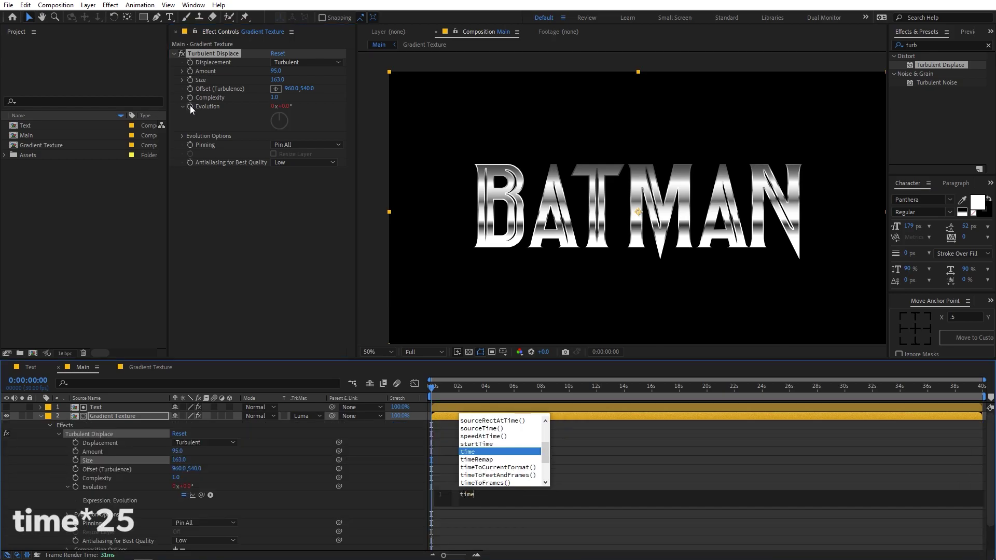
pyautogui.write('*')
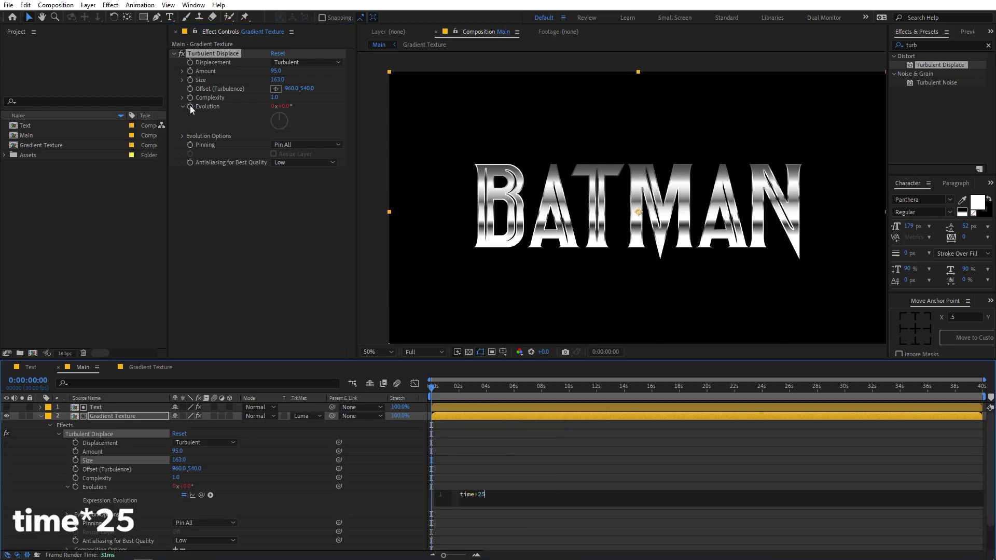
pyautogui.click(516, 441)
pyautogui.press('space')
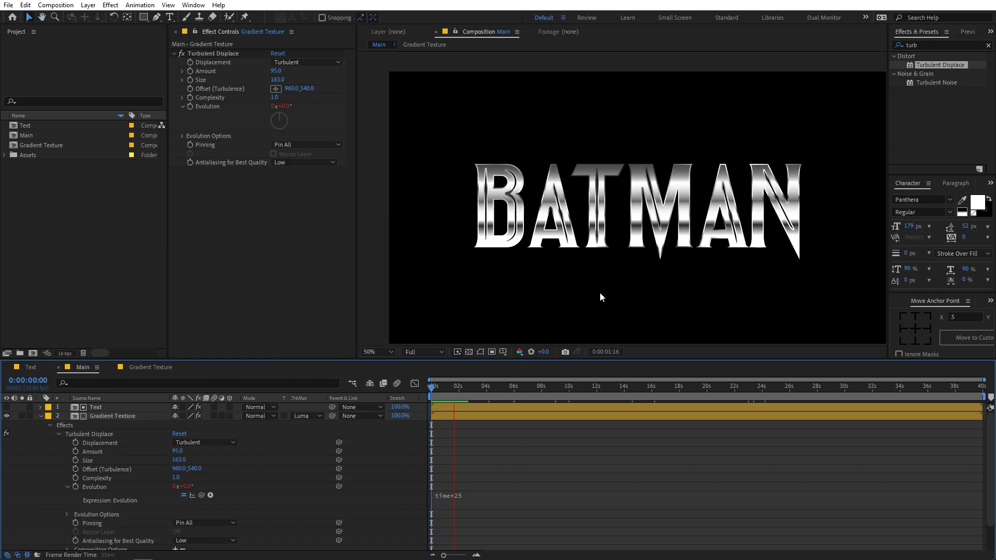
pyautogui.scroll(2, 581, 199)
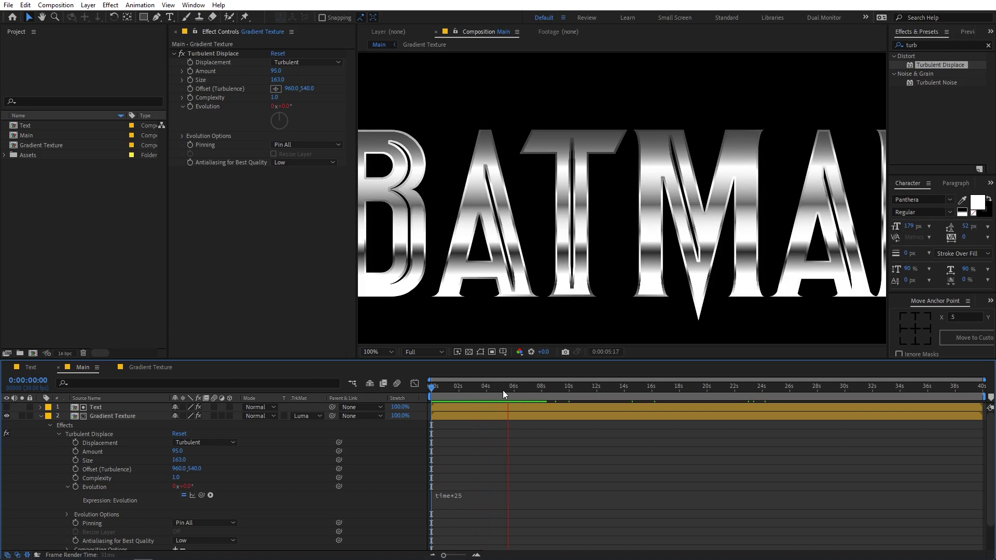
pyautogui.press('space')
# Step: Apply the Glow effect to the upper Gradient Texture layer
pyautogui.click(41, 416)
pyautogui.click(104, 415)
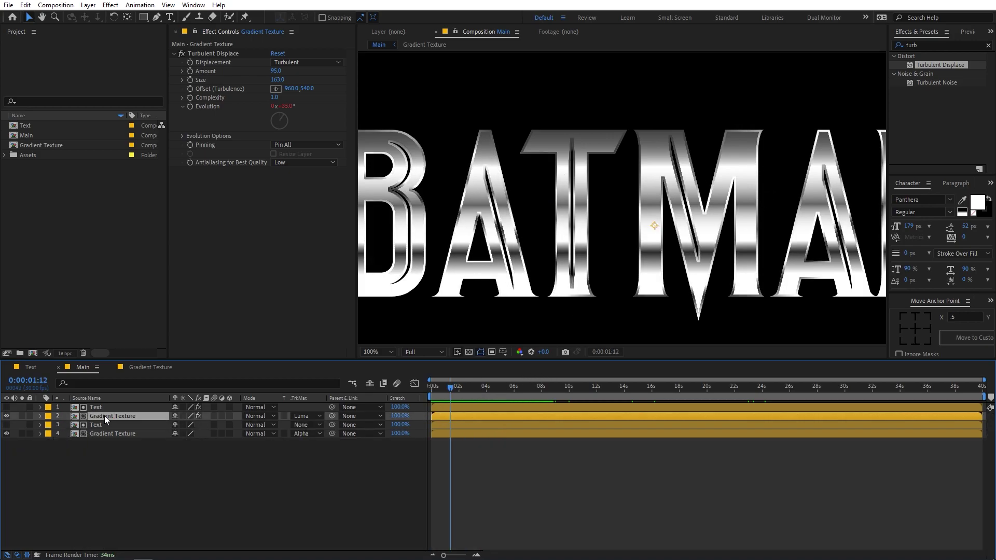
pyautogui.click(926, 51)
pyautogui.hotkey('ctrl', 'f')
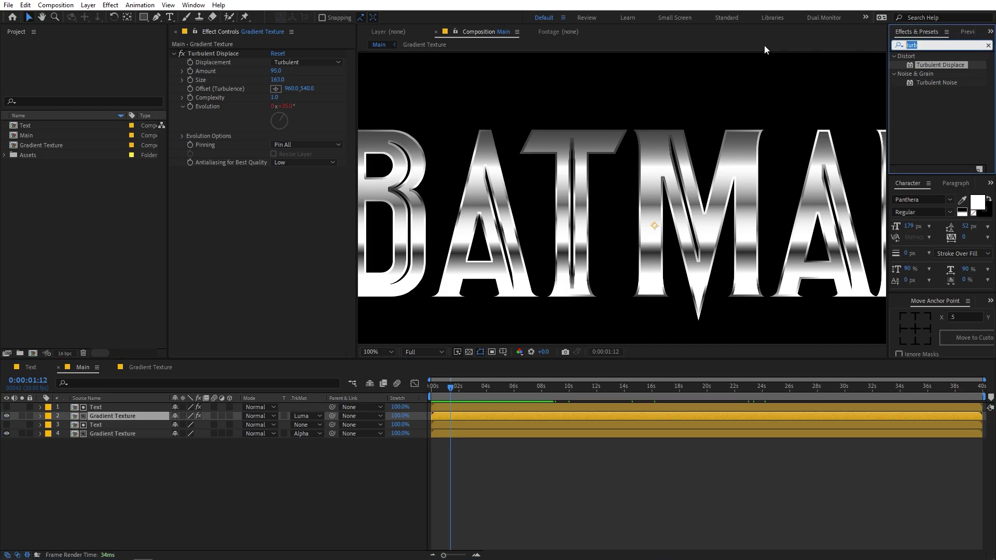
pyautogui.write('glow')
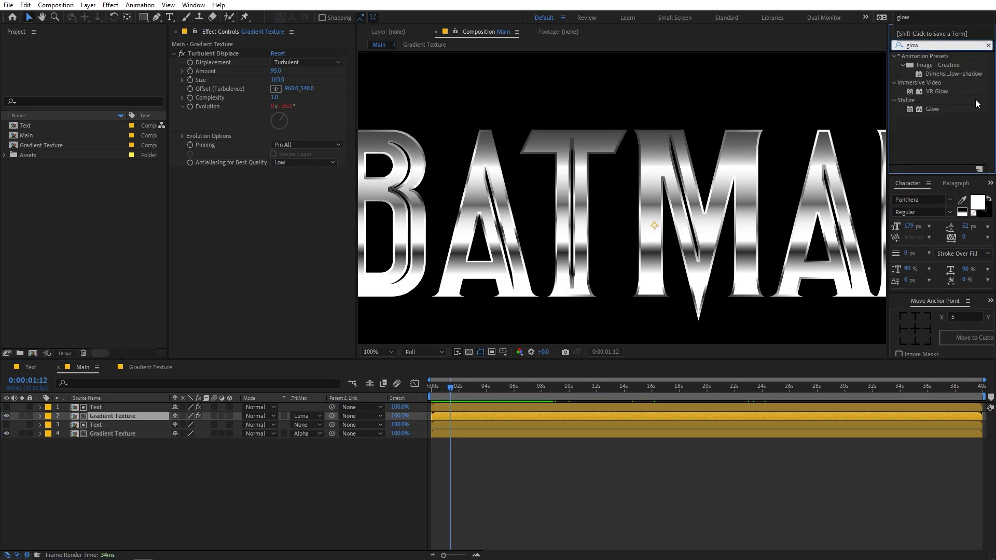
pyautogui.moveTo(931, 108); pyautogui.dragTo(125, 420)
# Step: Set the Glow radius to 52.8 and intensity to 0.6 on the upper Gradient Texture layer, and preview the whole title
pyautogui.scroll(2, 410, 158)
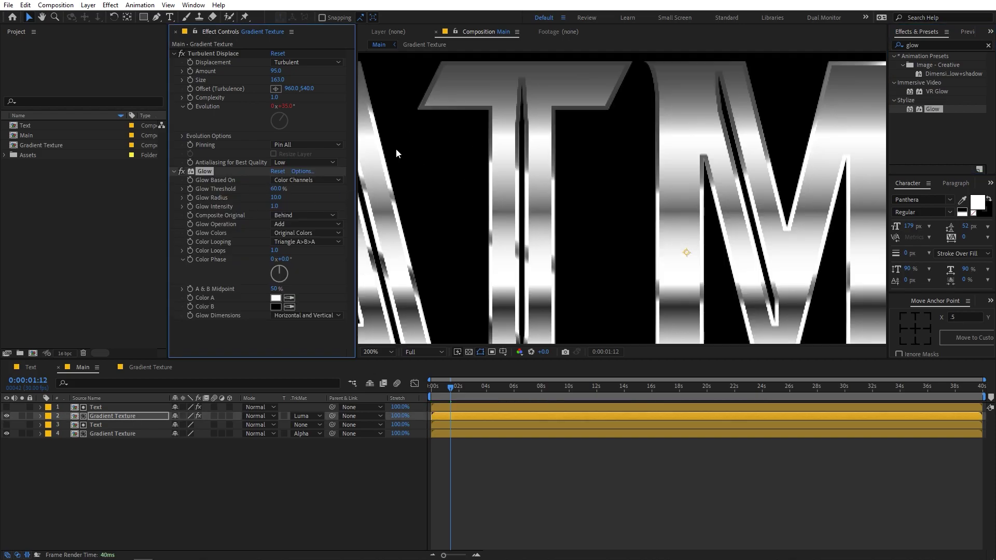
pyautogui.moveTo(284, 200); pyautogui.dragTo(188, 211)
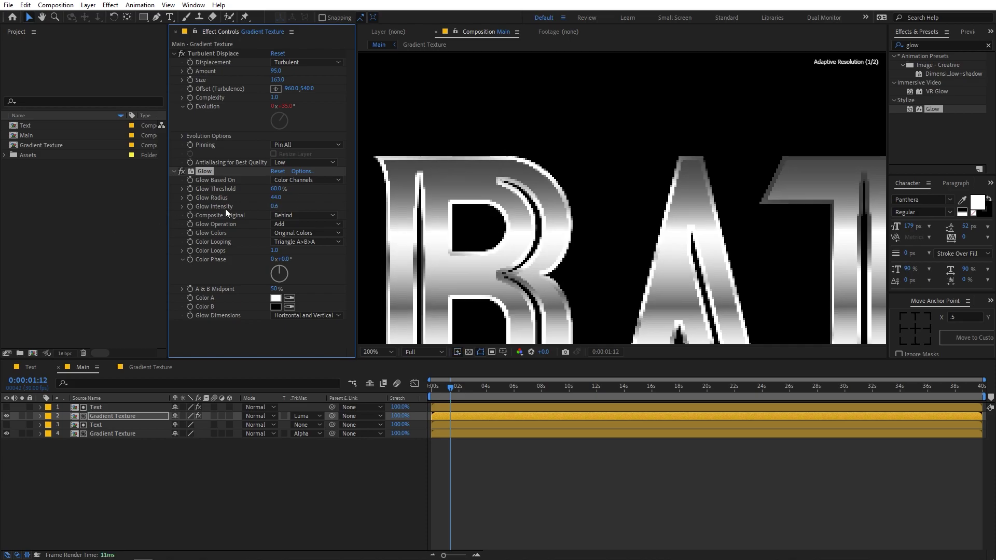
pyautogui.scroll(-1, 623, 197)
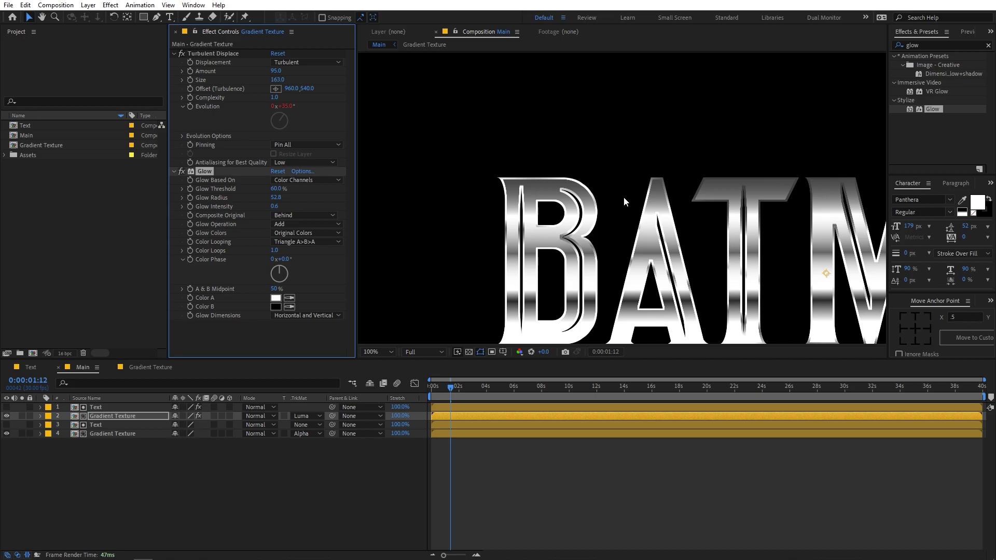
pyautogui.scroll(-1, 623, 197)
pyautogui.moveTo(596, 190); pyautogui.dragTo(622, 192)
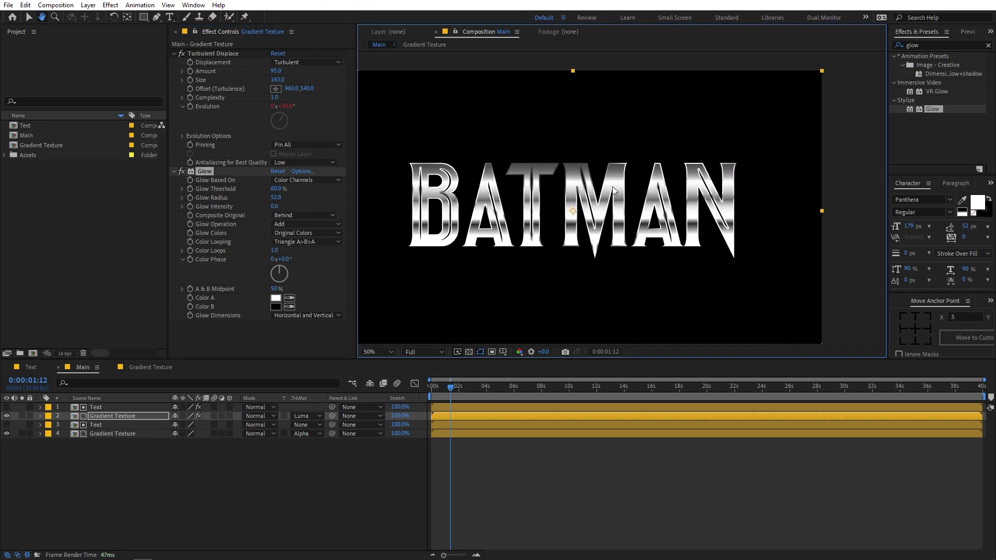
pyautogui.press('space')
pyautogui.press('space')
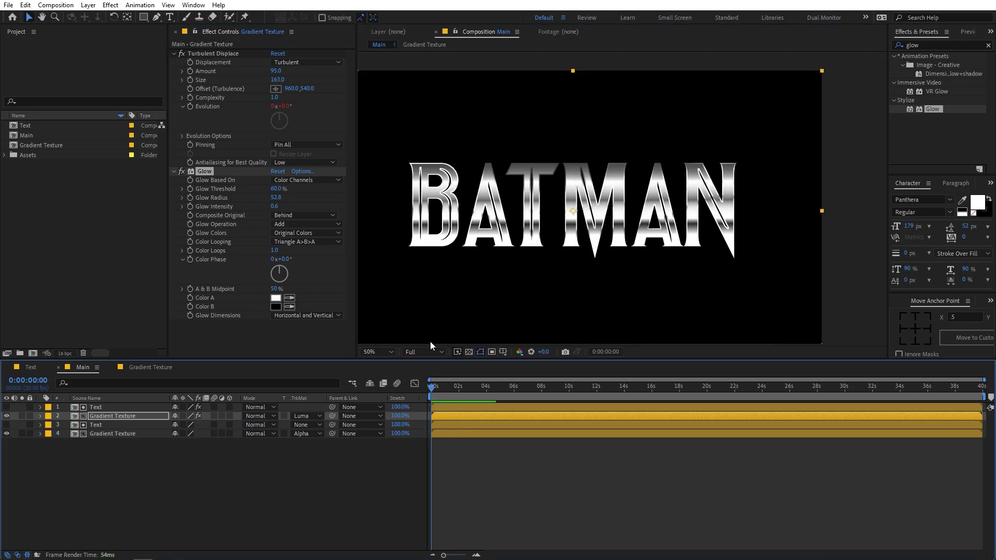
pyautogui.click(369, 350)
pyautogui.click(403, 367)
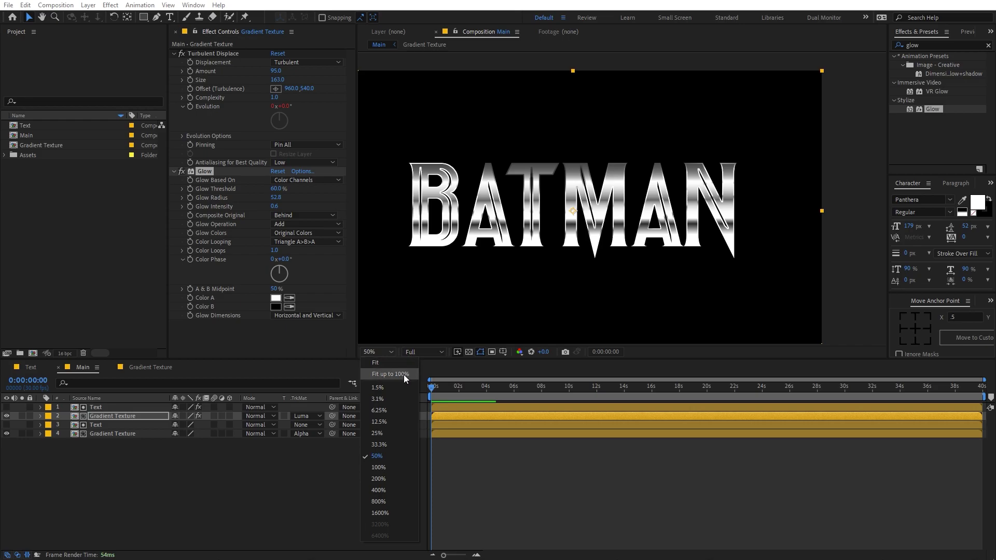
pyautogui.click(630, 450)
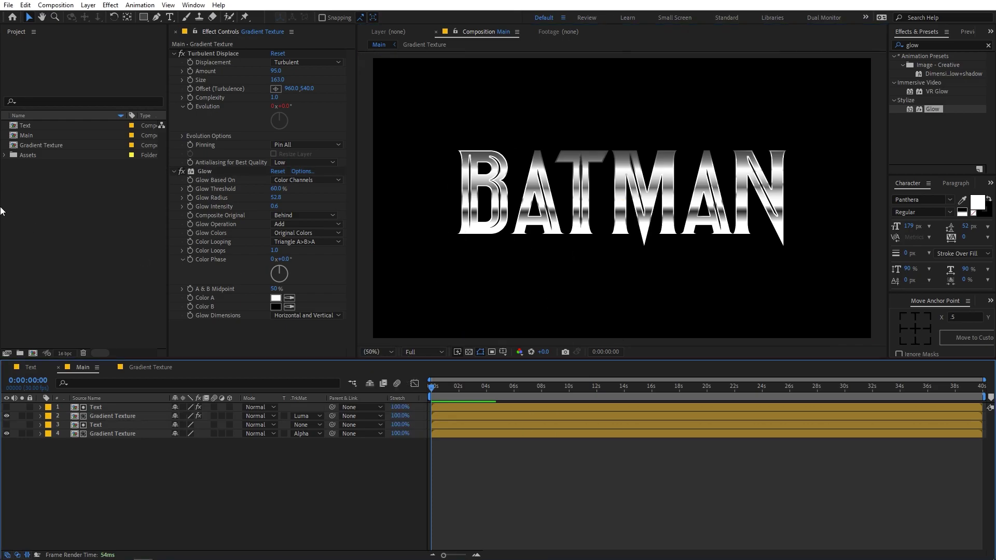
# Step: Add another Text comp beneath all layers and give it CC Radial Blur with type Fading Zoom and amount -50
pyautogui.moveTo(40, 125); pyautogui.dragTo(93, 459)
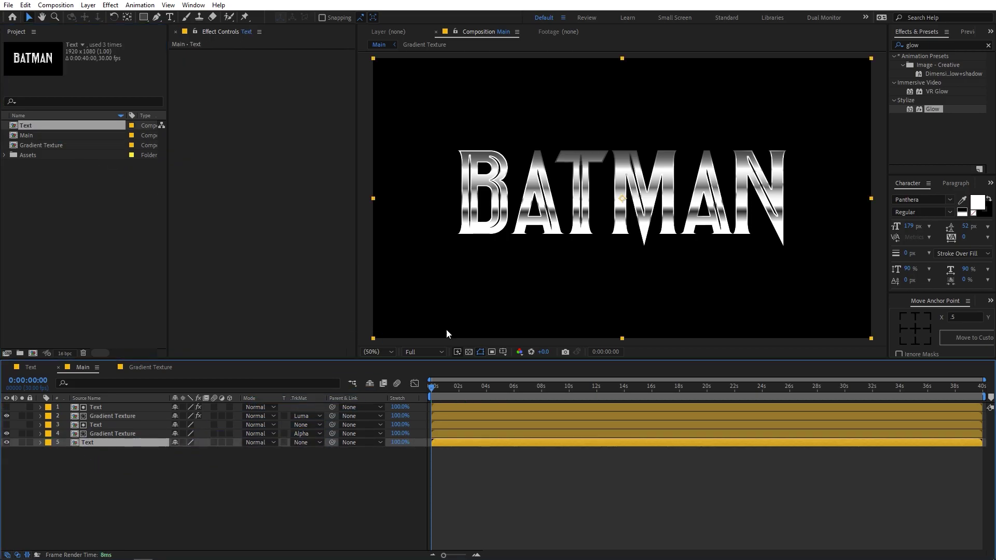
pyautogui.click(925, 46)
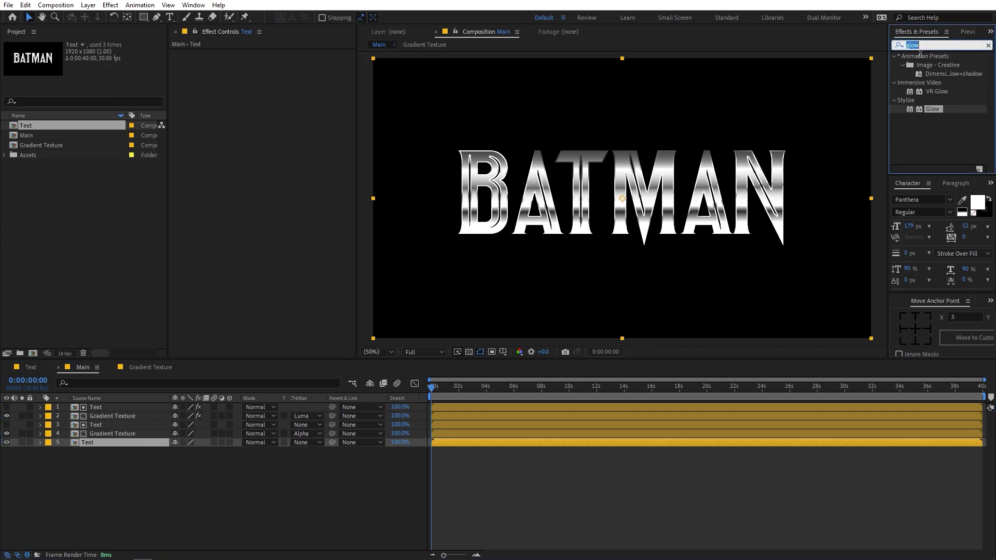
pyautogui.write('cc ra')
pyautogui.moveTo(936, 66); pyautogui.dragTo(129, 446)
pyautogui.click(297, 61)
pyautogui.click(304, 85)
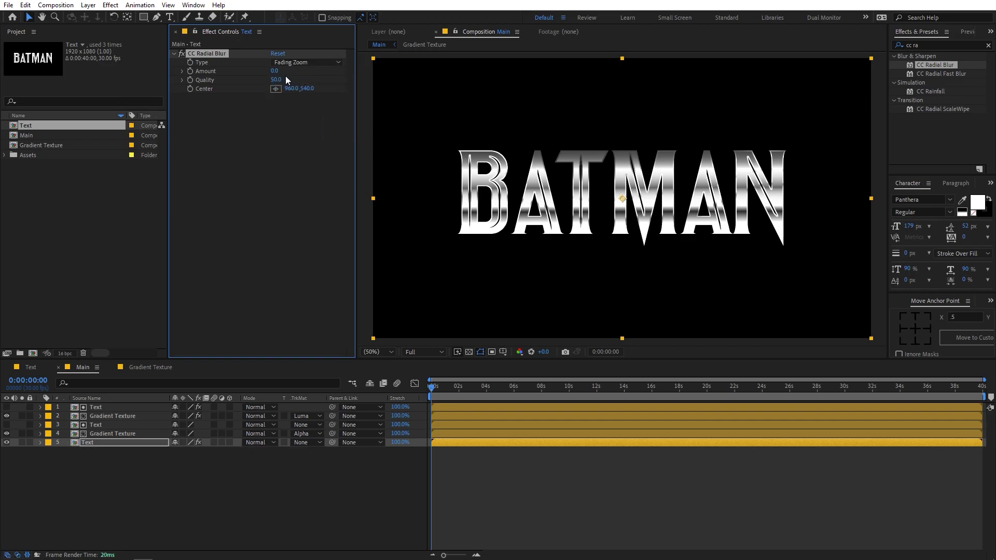
pyautogui.moveTo(275, 76); pyautogui.dragTo(256, 80)
# Step: Apply Curves to the lowest Text layer, pull its Alpha curve fully to the upper-left corner, and set the CC Radial Blur amount to -16
pyautogui.hotkey('ctrl', '5')
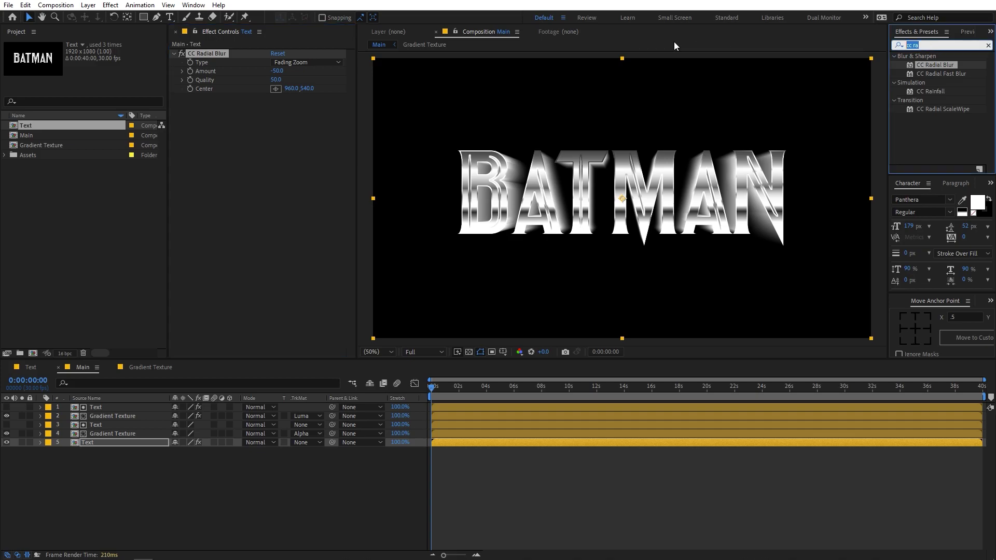
pyautogui.write('curv')
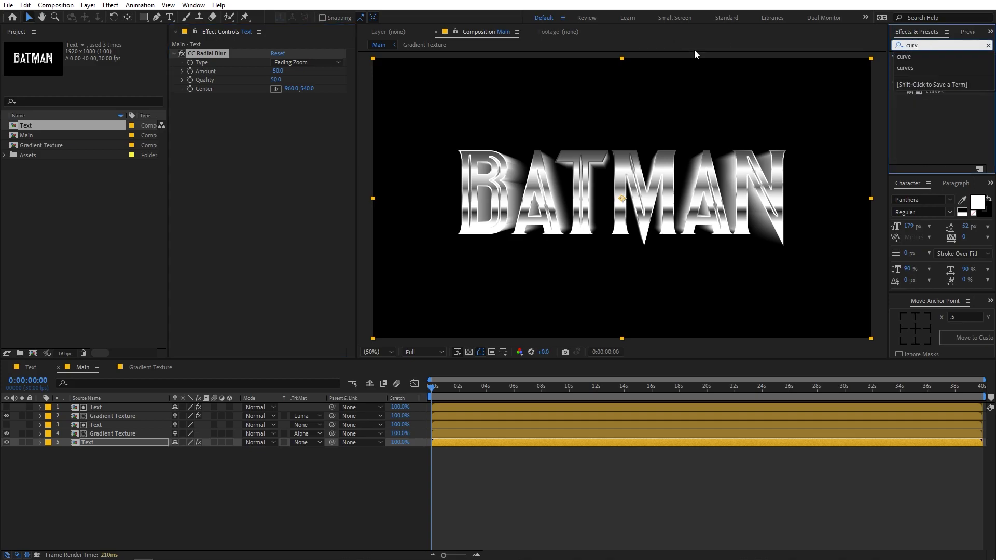
pyautogui.moveTo(929, 95); pyautogui.dragTo(275, 167)
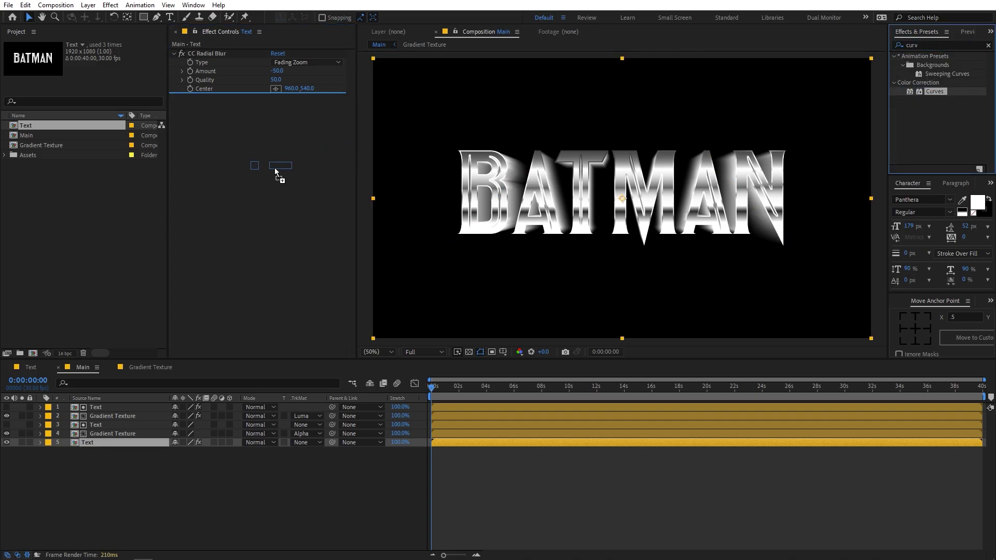
pyautogui.click(305, 106)
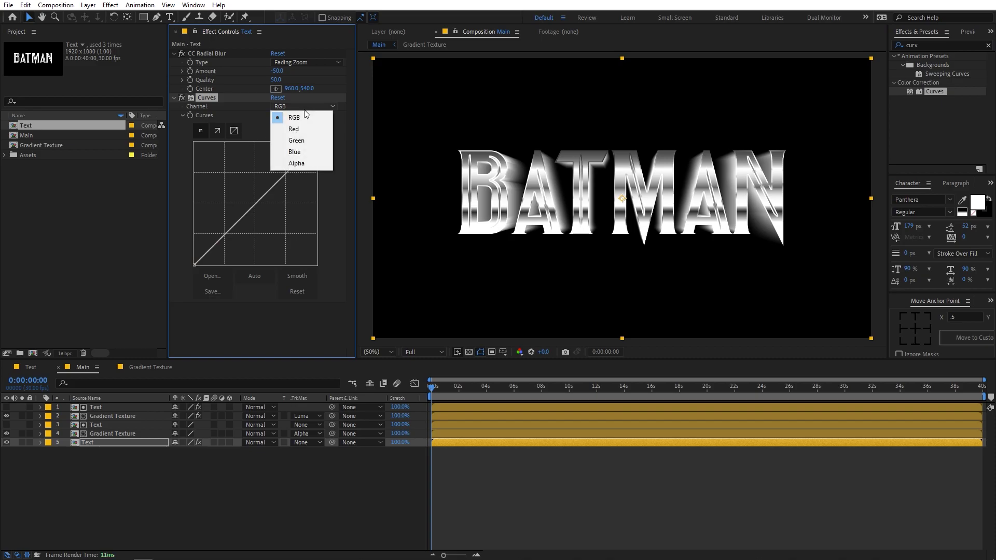
pyautogui.click(296, 163)
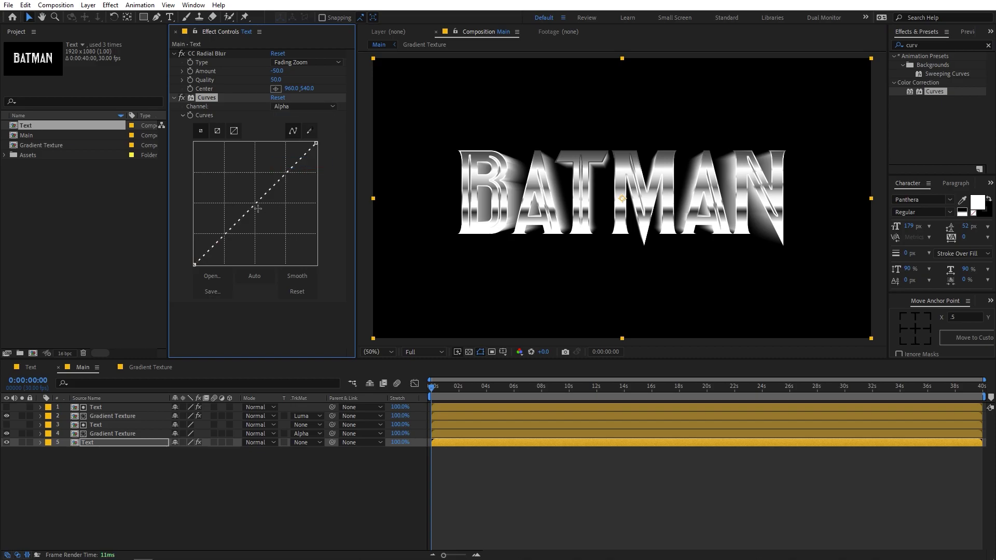
pyautogui.moveTo(258, 208); pyautogui.dragTo(197, 145)
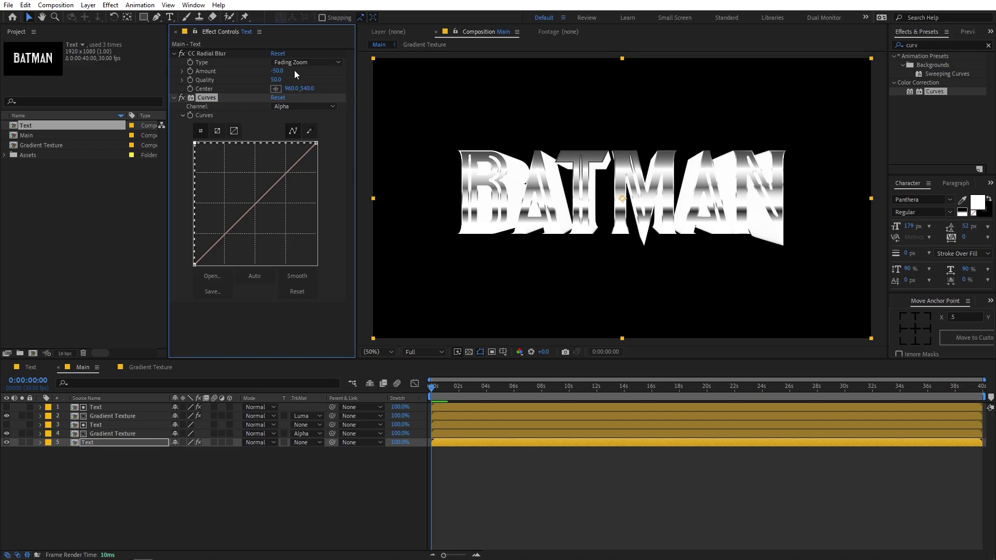
pyautogui.moveTo(271, 70); pyautogui.dragTo(479, 101)
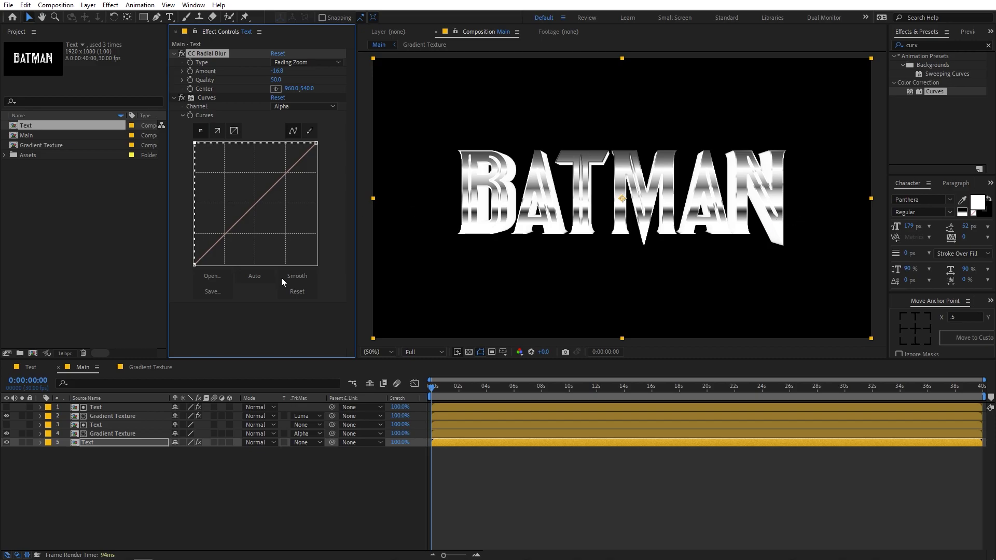
# Step: Add another Gradient Texture directly beneath the blurred Text layer and set its track matte to Alpha Matte
pyautogui.click(52, 264)
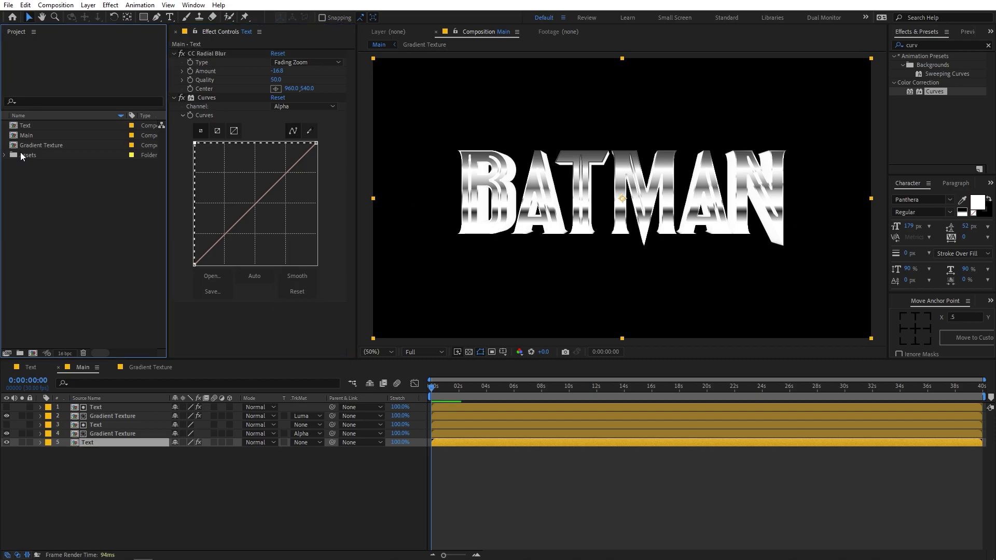
pyautogui.moveTo(32, 144); pyautogui.dragTo(79, 466)
pyautogui.click(310, 451)
pyautogui.click(315, 478)
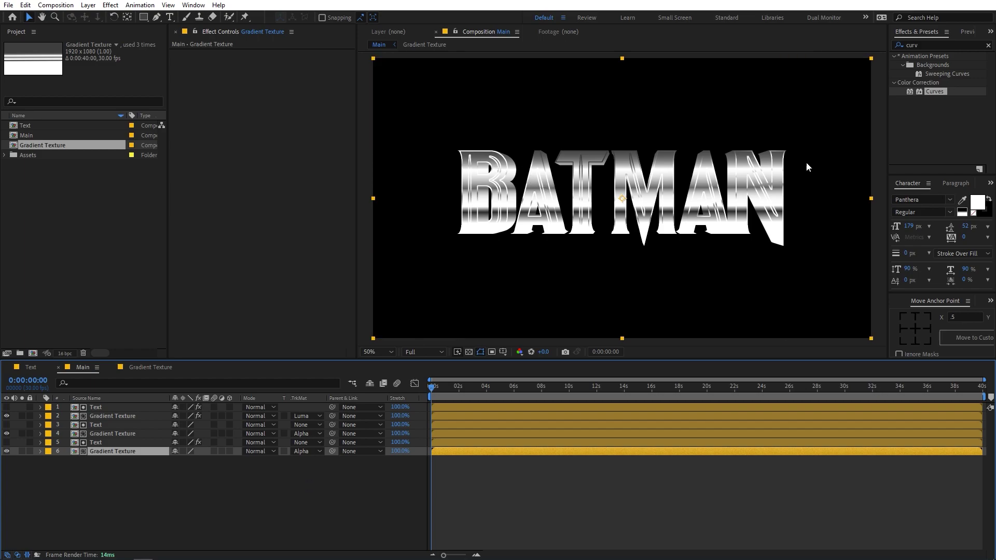
# Step: Apply Curves to the lowest Gradient Texture layer and darken it with a lowered white point and an S-shaped RGB curve
pyautogui.moveTo(938, 94); pyautogui.dragTo(144, 449)
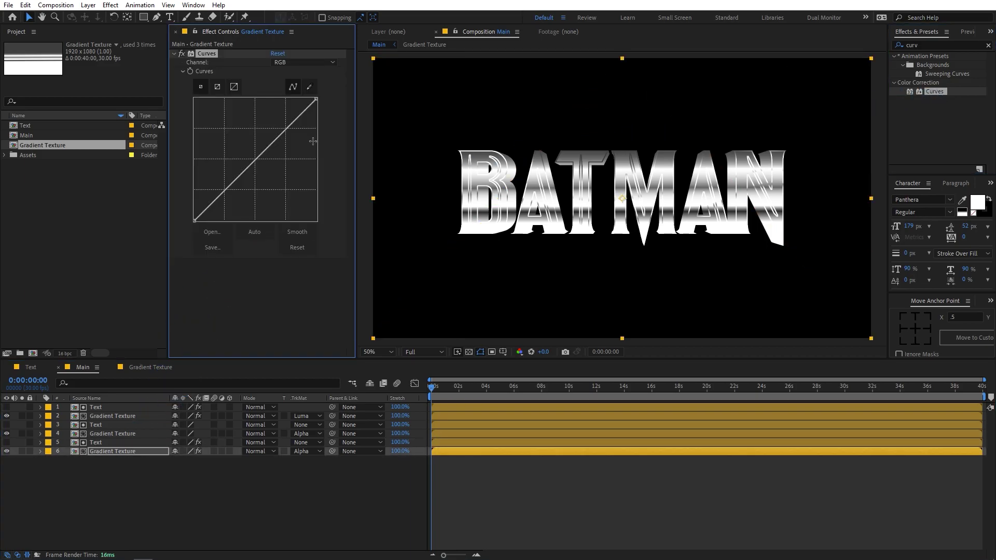
pyautogui.moveTo(319, 103); pyautogui.dragTo(318, 143)
pyautogui.moveTo(204, 224); pyautogui.dragTo(223, 232)
pyautogui.moveTo(283, 169); pyautogui.dragTo(277, 160)
pyautogui.moveTo(245, 192); pyautogui.dragTo(250, 198)
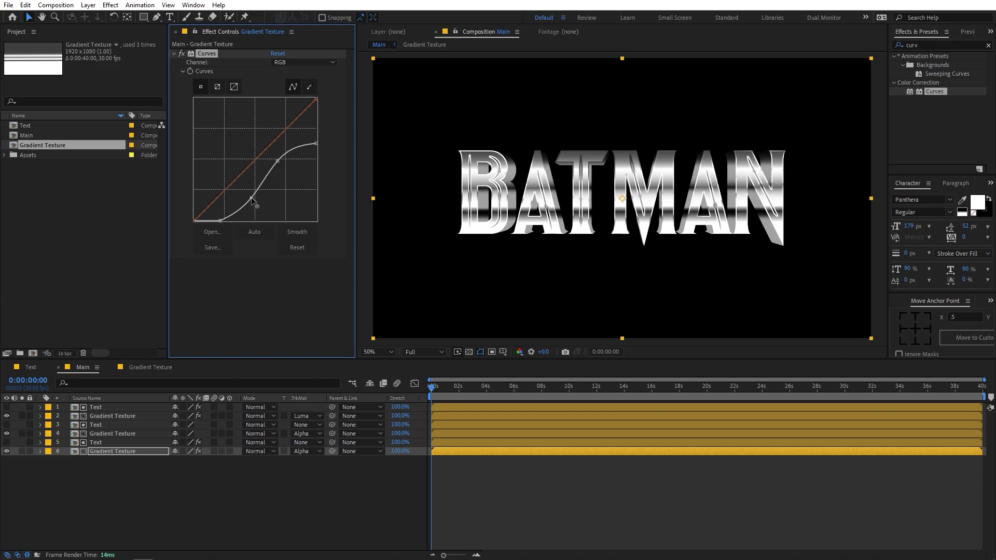
pyautogui.click(174, 53)
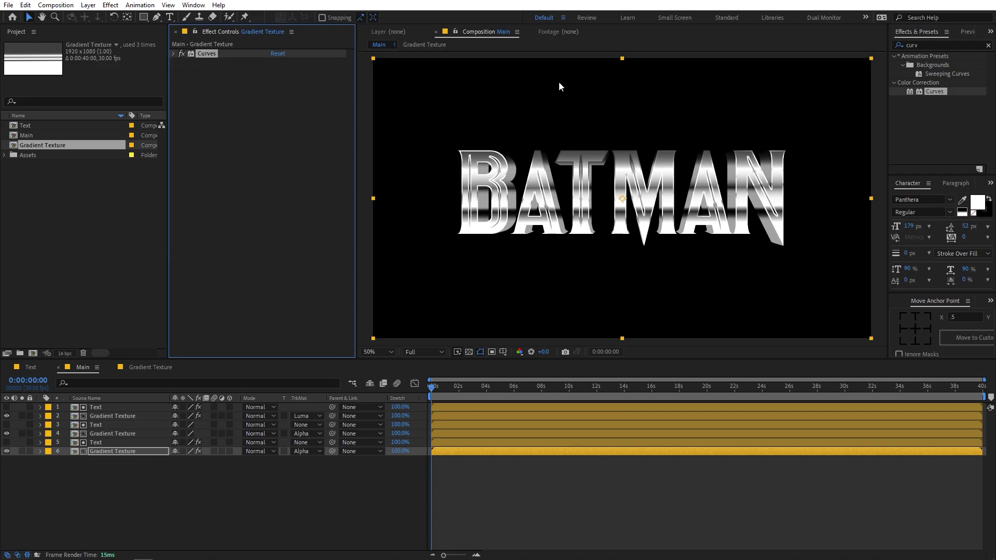
# Step: Apply Fractal Noise to the lowest Gradient Texture layer with contrast 241 and brightness -24.7, and open its Transform settings
pyautogui.click(923, 46)
pyautogui.write('frac')
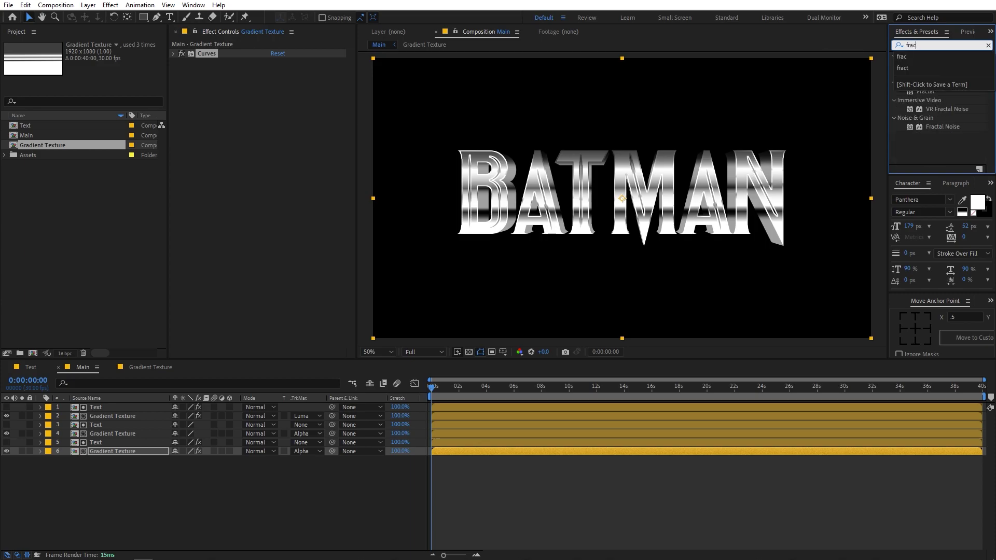
pyautogui.moveTo(943, 129); pyautogui.dragTo(312, 166)
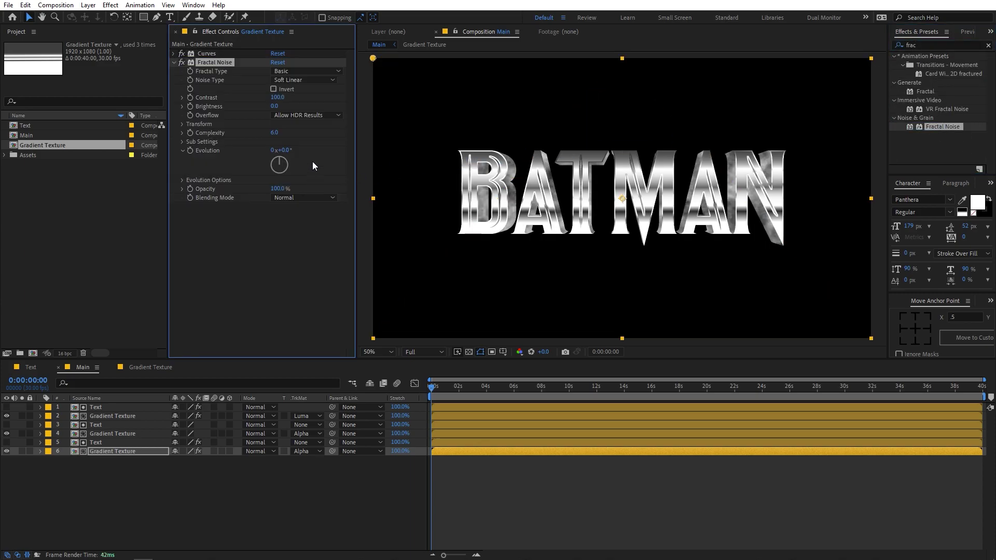
pyautogui.moveTo(278, 98); pyautogui.dragTo(362, 107)
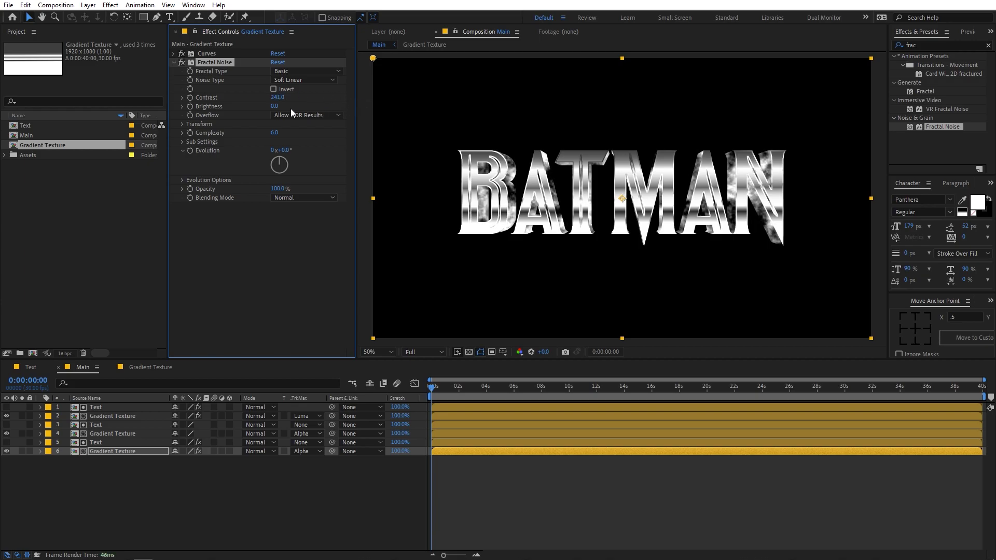
pyautogui.moveTo(281, 107); pyautogui.dragTo(327, 113)
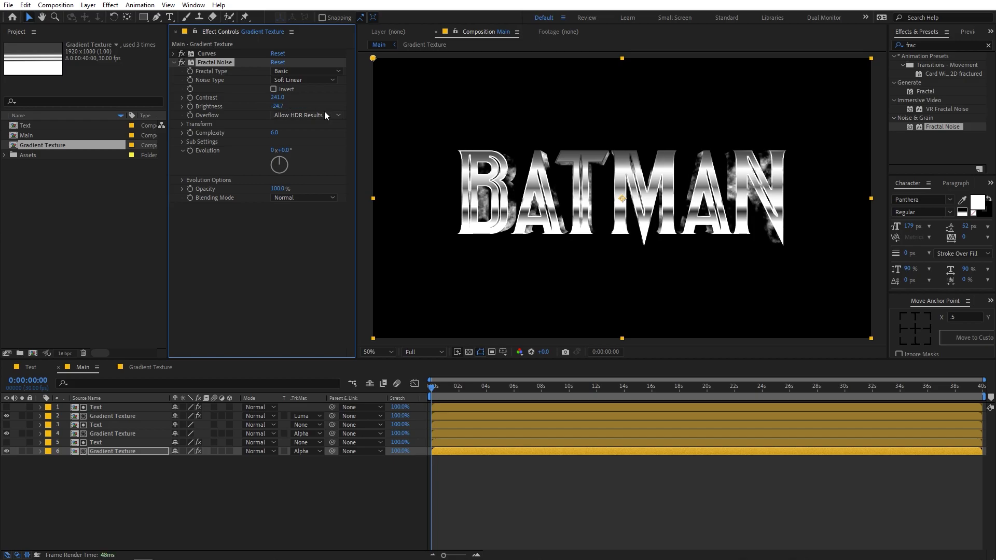
pyautogui.click(182, 124)
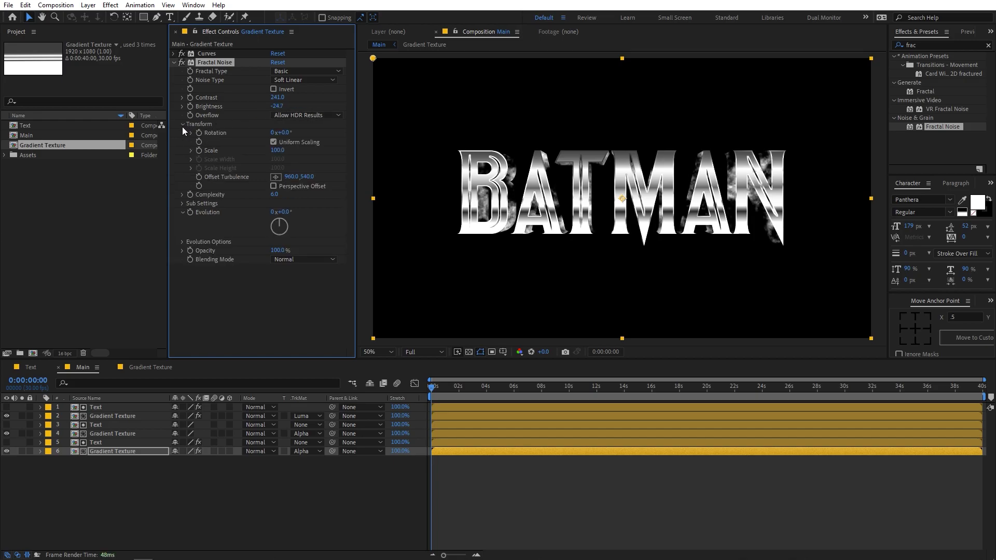
# Step: Turn off Fractal Noise uniform scaling, set scale width to 84.2 and height to 536, and set its blending mode to Multiply
pyautogui.click(273, 142)
pyautogui.moveTo(281, 162); pyautogui.dragTo(524, 202)
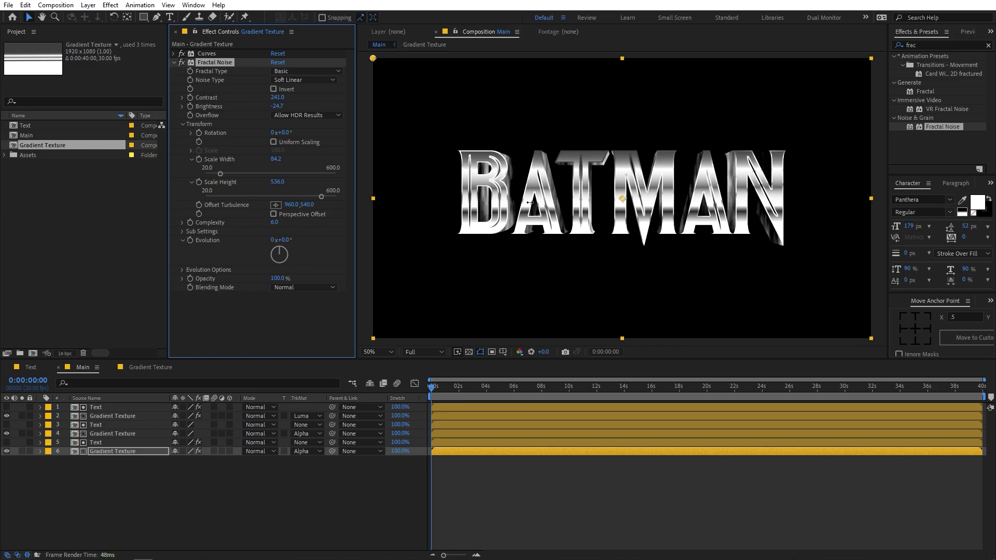
pyautogui.scroll(2, 523, 198)
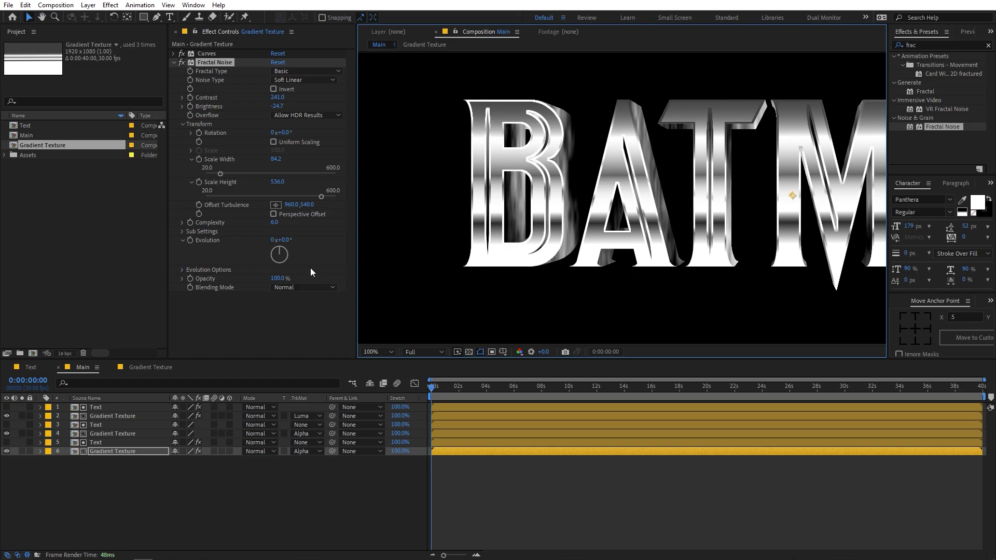
pyautogui.click(249, 304)
pyautogui.click(290, 288)
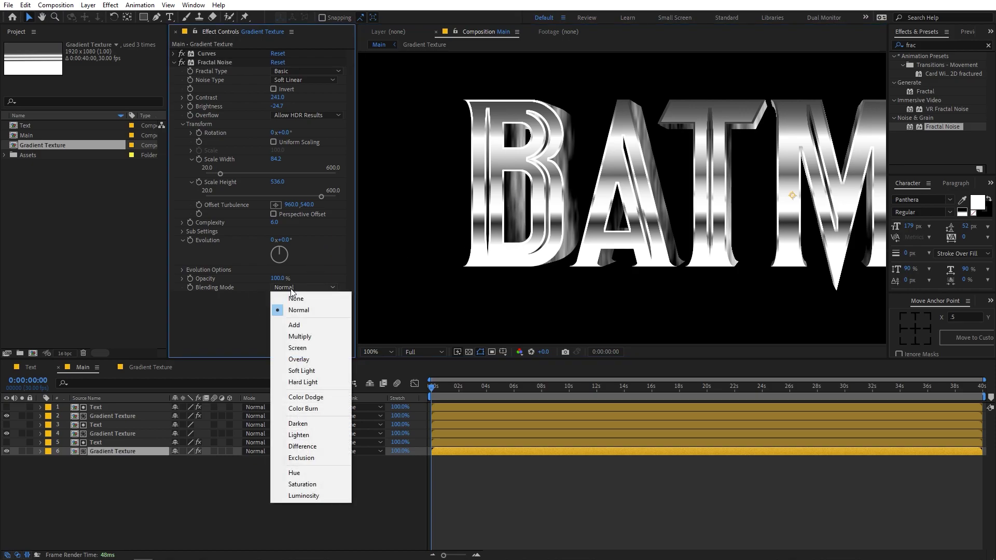
pyautogui.click(298, 335)
pyautogui.scroll(-2, 704, 223)
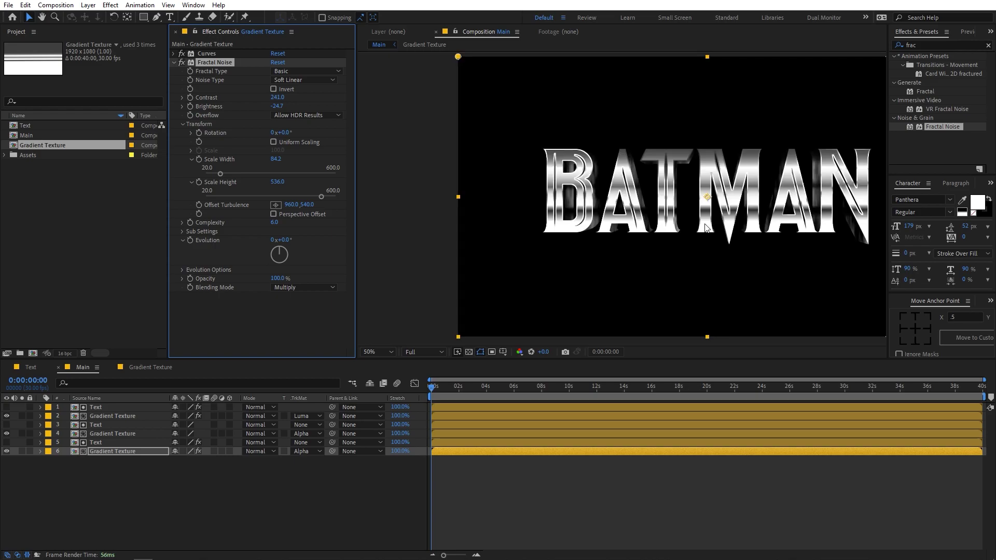
pyautogui.moveTo(825, 183); pyautogui.dragTo(776, 188)
# Step: Apply Tint below Fractal Noise on the lowest Gradient Texture layer and map black to dark grey 464646
pyautogui.hotkey('ctrl', '5')
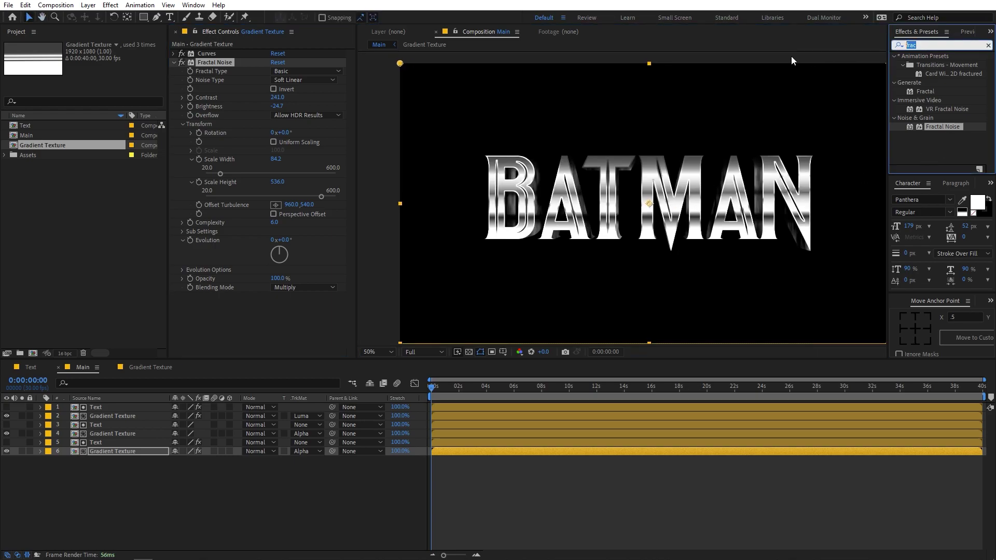
pyautogui.write('tint')
pyautogui.moveTo(931, 91); pyautogui.dragTo(285, 309)
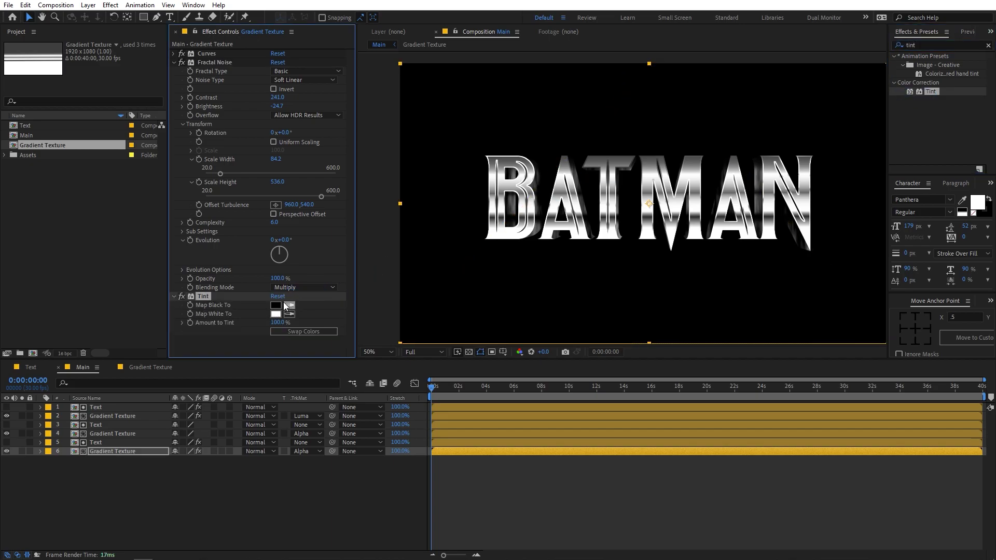
pyautogui.click(275, 306)
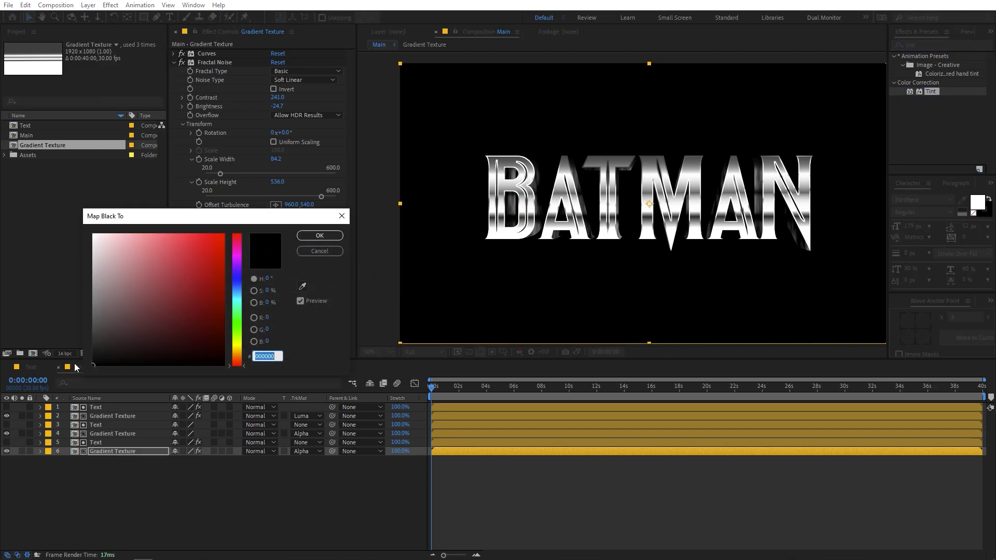
pyautogui.moveTo(91, 365); pyautogui.dragTo(68, 333)
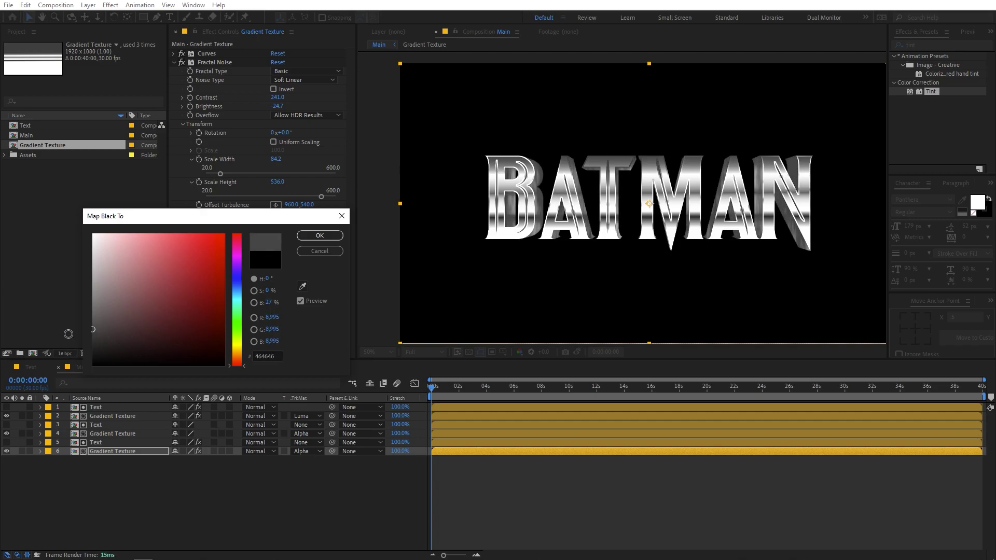
pyautogui.click(319, 236)
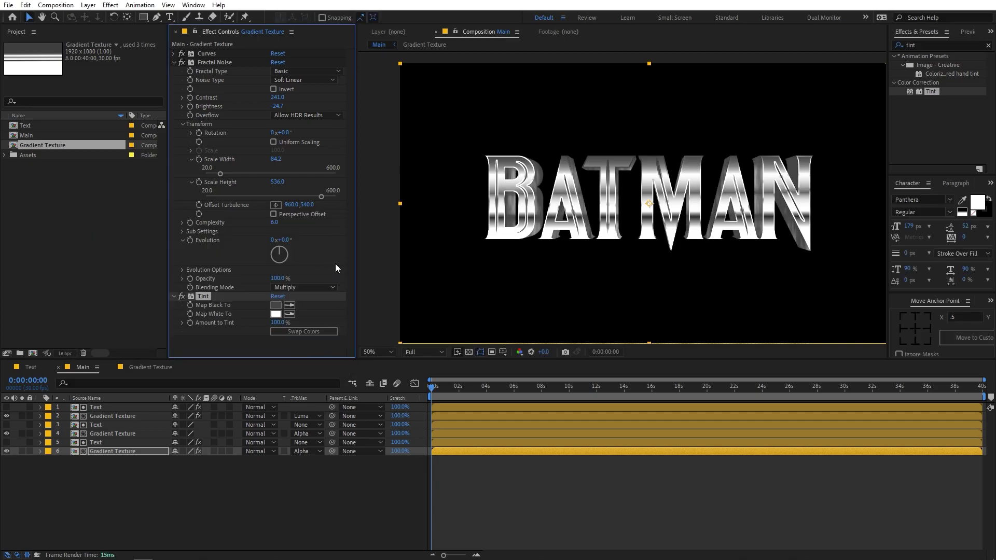
# Step: Raise the Fractal Noise contrast to 311 and darken the Tint's Map Black To color to 282828
pyautogui.moveTo(286, 100); pyautogui.dragTo(331, 104)
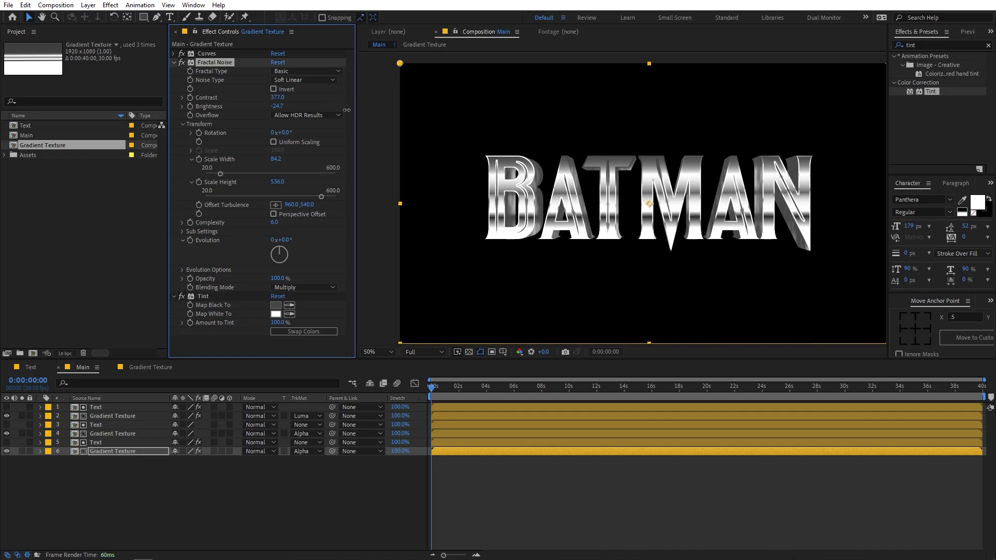
pyautogui.click(275, 305)
pyautogui.moveTo(105, 340); pyautogui.dragTo(76, 350)
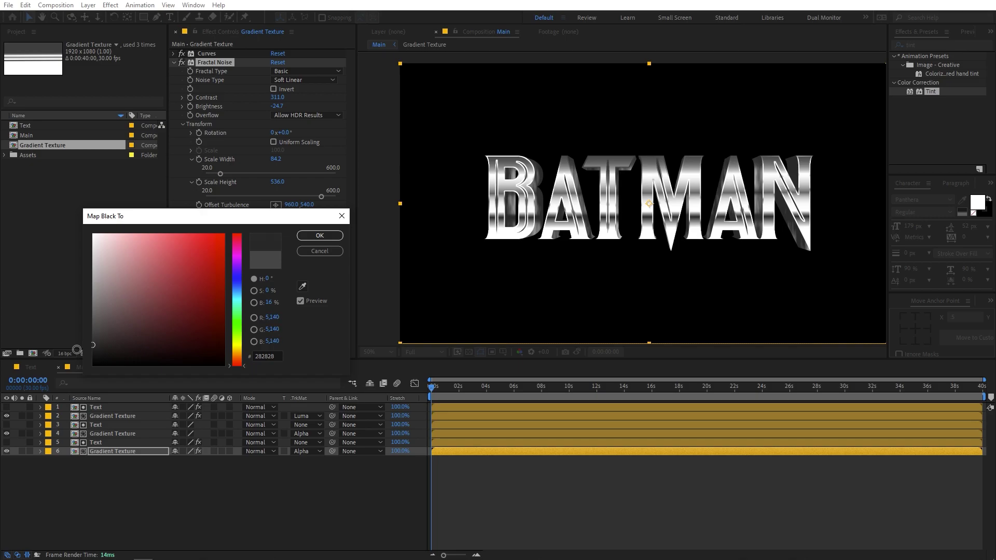
pyautogui.click(321, 236)
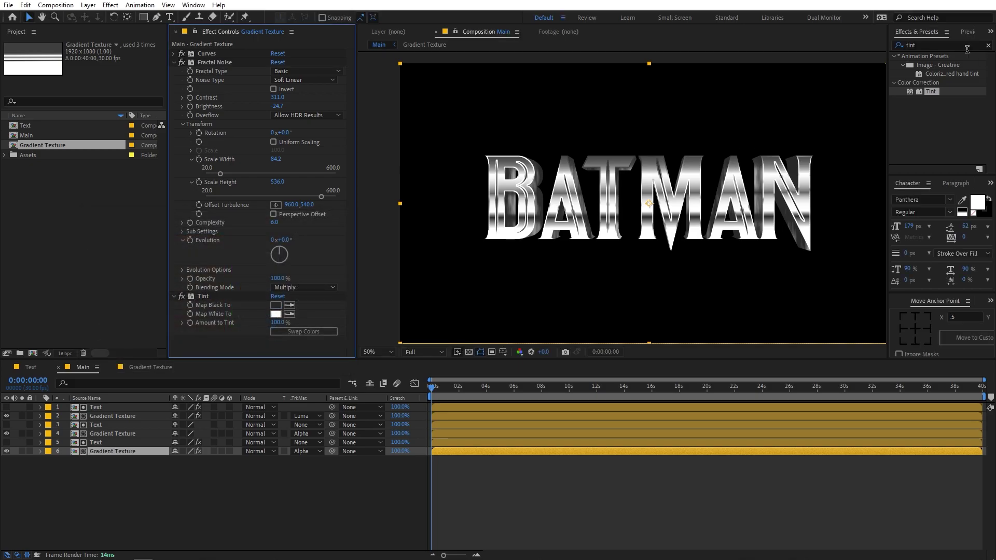
# Step: Apply Gaussian Blur with blurriness 6 to the lowest Gradient Texture layer and fit the composition in the viewer
pyautogui.click(920, 46)
pyautogui.write('gau')
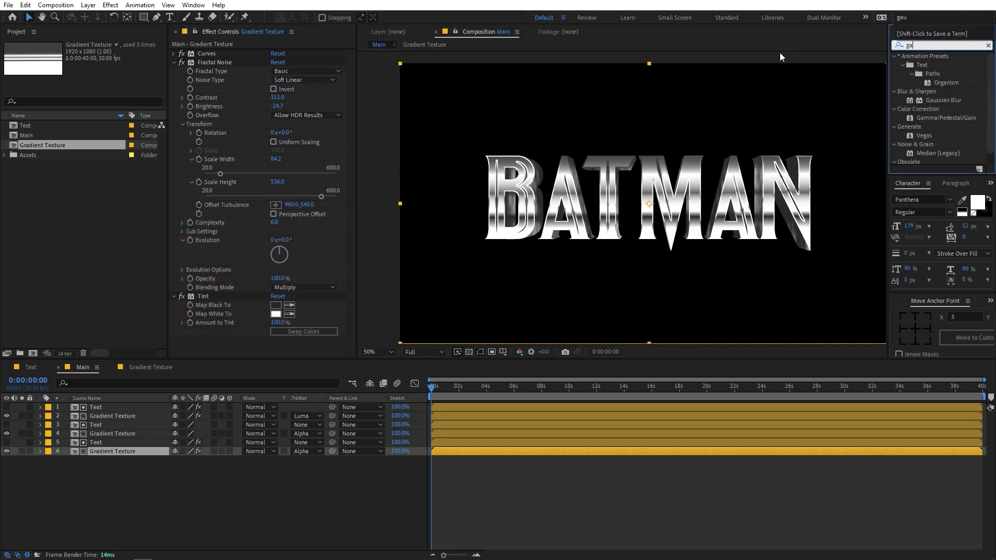
pyautogui.press('Return')
pyautogui.scroll(2, 568, 191)
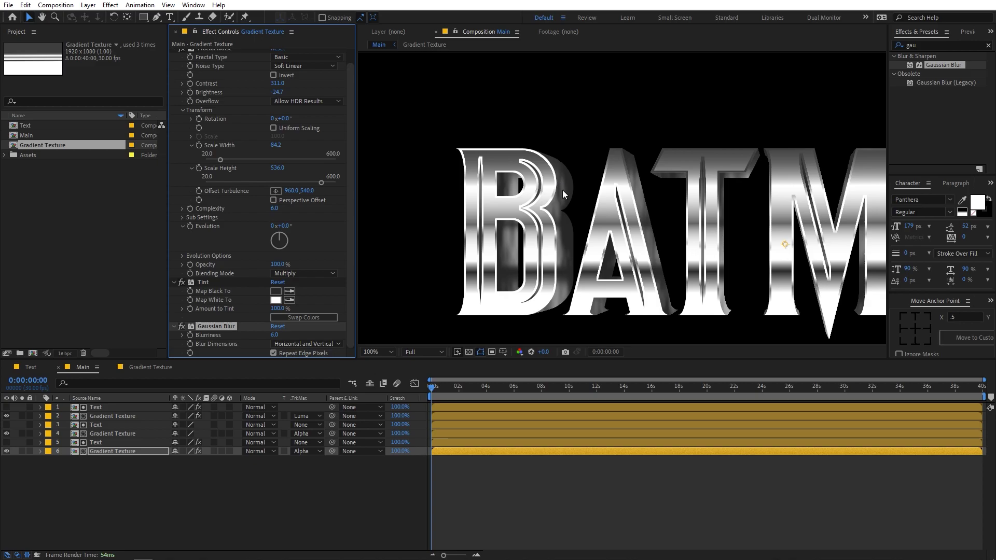
pyautogui.click(630, 496)
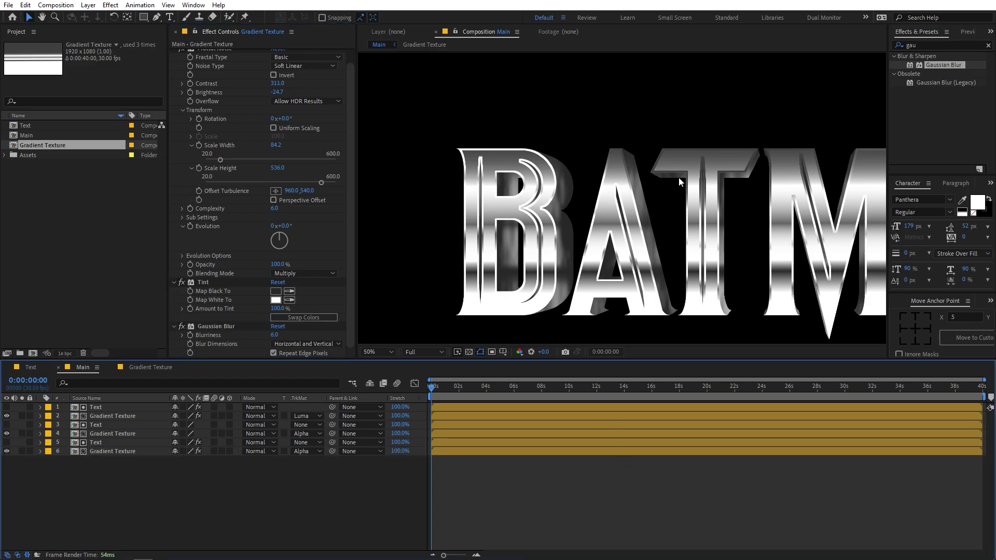
pyautogui.scroll(-4, 678, 179)
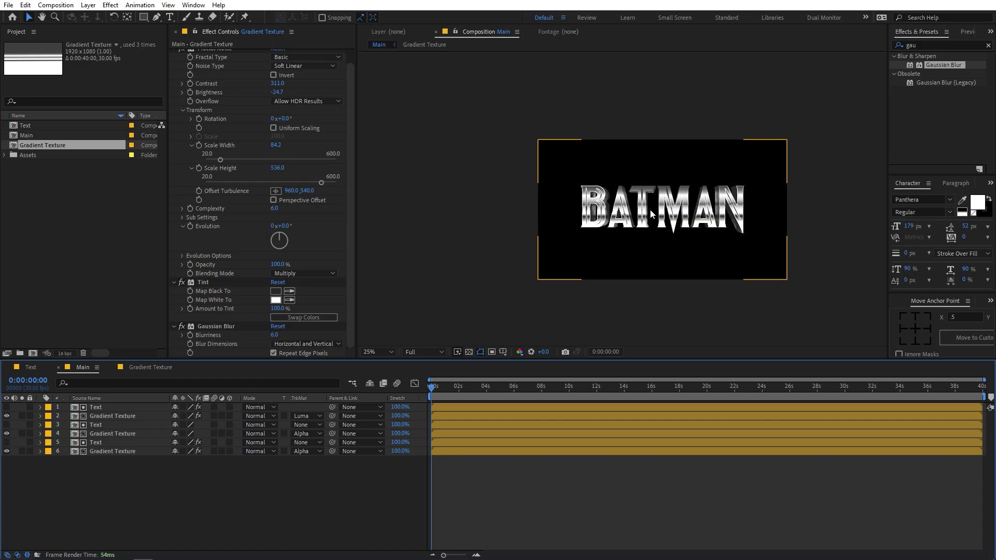
pyautogui.hotkey('shift', '/')
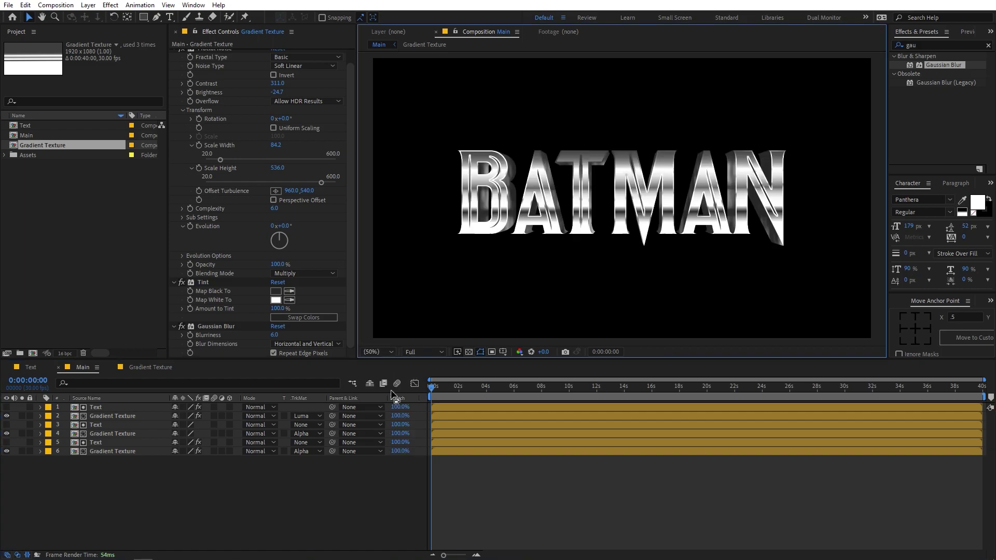
# Step: Add a new adjustment layer above all layers in the Main composition
pyautogui.rightClick(150, 531)
pyautogui.moveTo(196, 408)
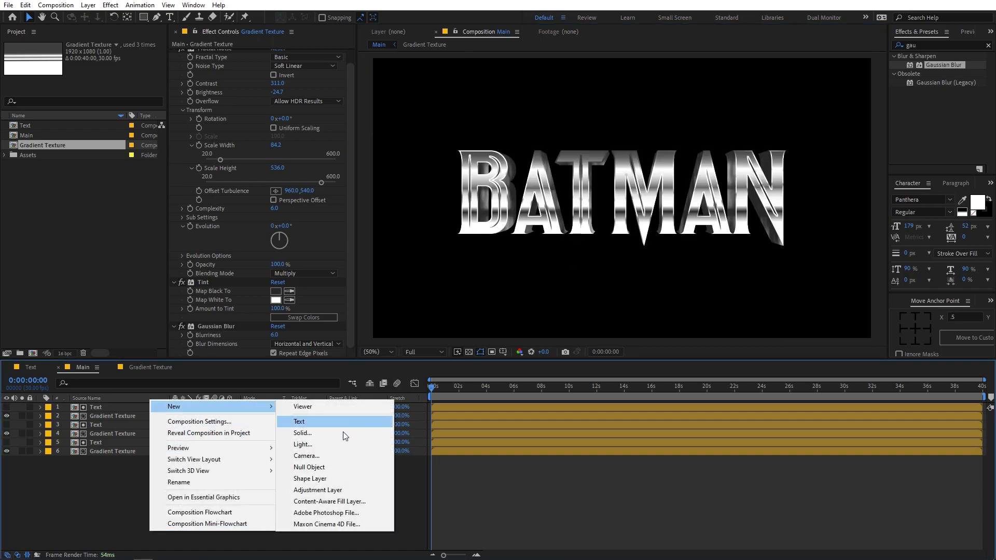
pyautogui.click(310, 490)
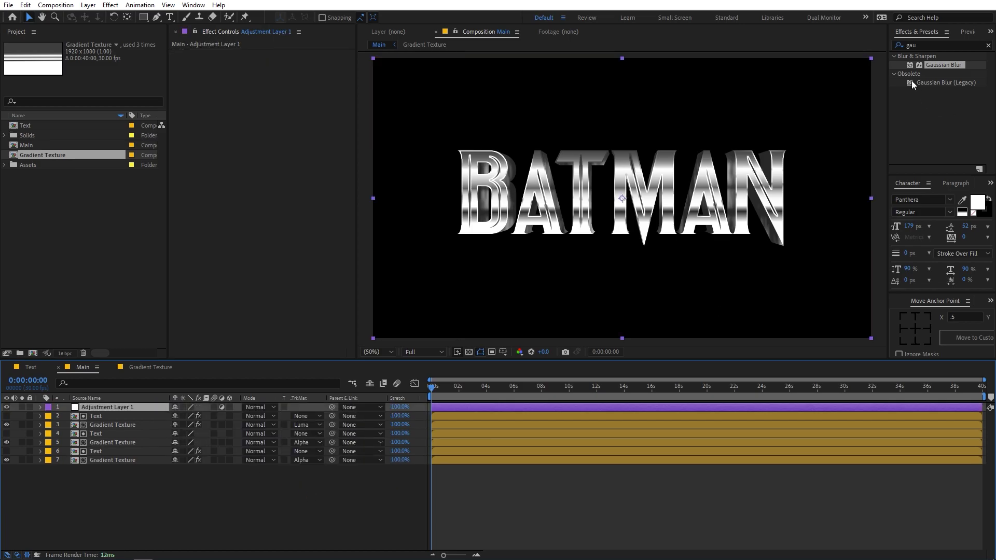
# Step: Apply Glow to the adjustment layer with a glow radius of 219 and an intensity of 0.3
pyautogui.click(920, 50)
pyautogui.write('glo')
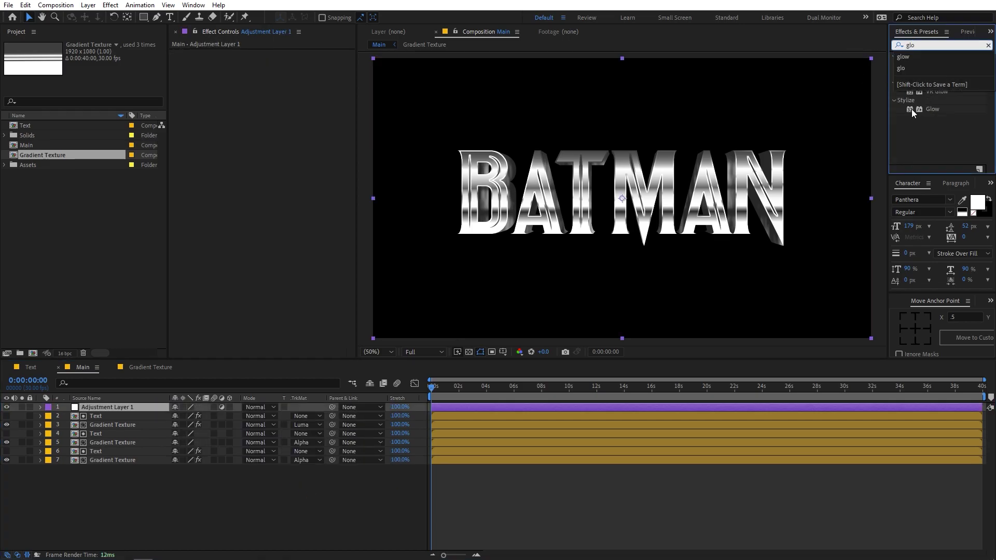
pyautogui.moveTo(912, 109); pyautogui.dragTo(106, 404)
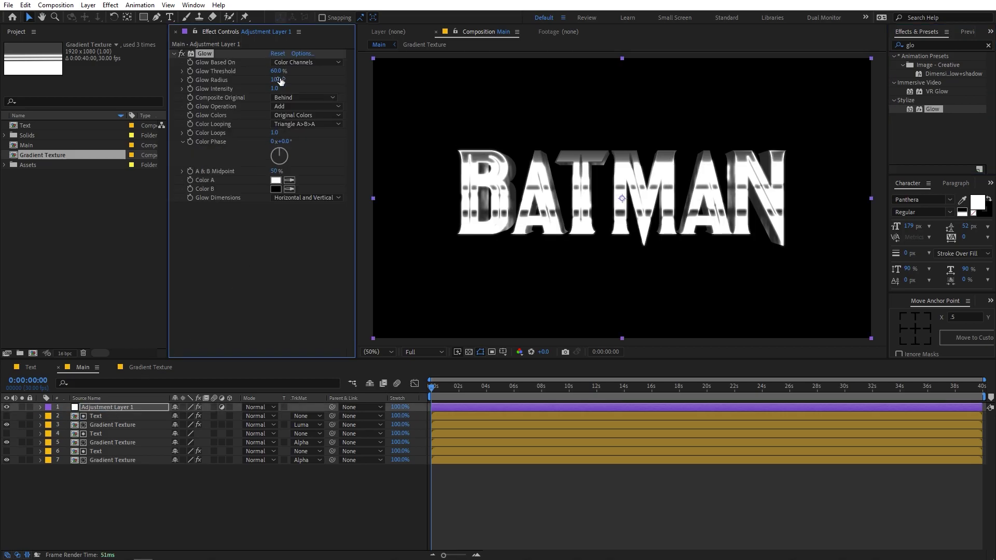
pyautogui.moveTo(311, 79); pyautogui.dragTo(398, 91)
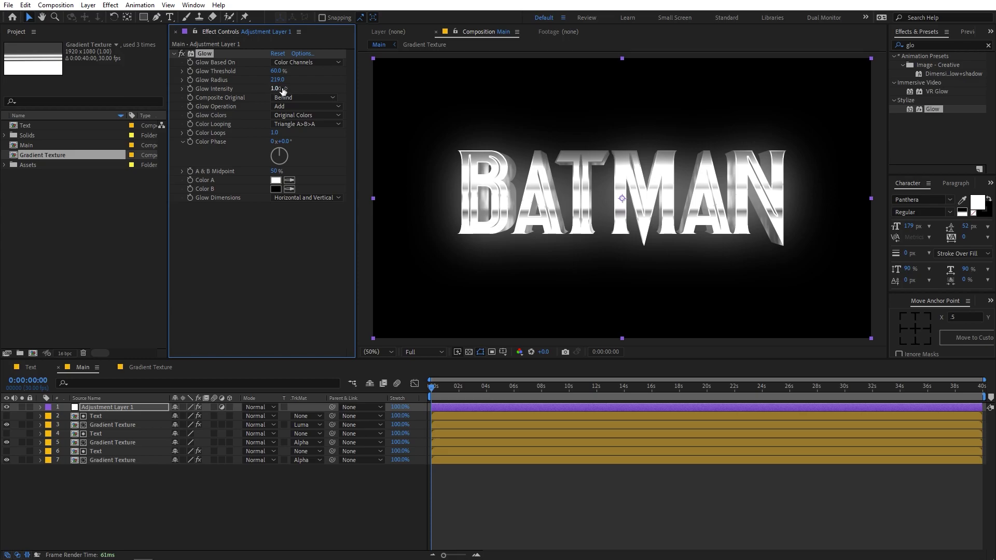
pyautogui.moveTo(274, 88); pyautogui.dragTo(265, 89)
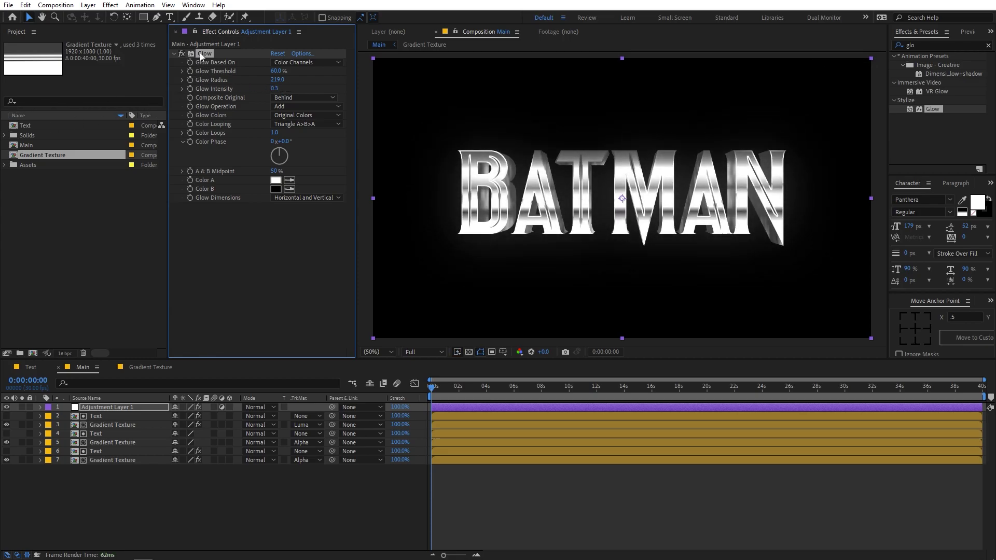
# Step: Duplicate the Glow effect and set the copy's glow radius to 80.3 and intensity to 0.1
pyautogui.hotkey('ctrl', 'd')
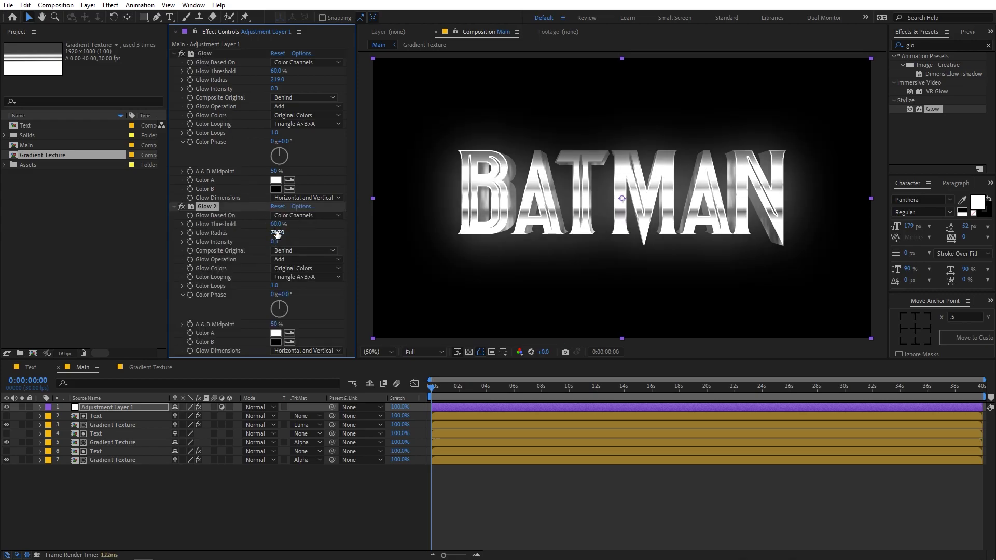
pyautogui.moveTo(238, 236); pyautogui.dragTo(118, 246)
pyautogui.moveTo(276, 233); pyautogui.dragTo(151, 256)
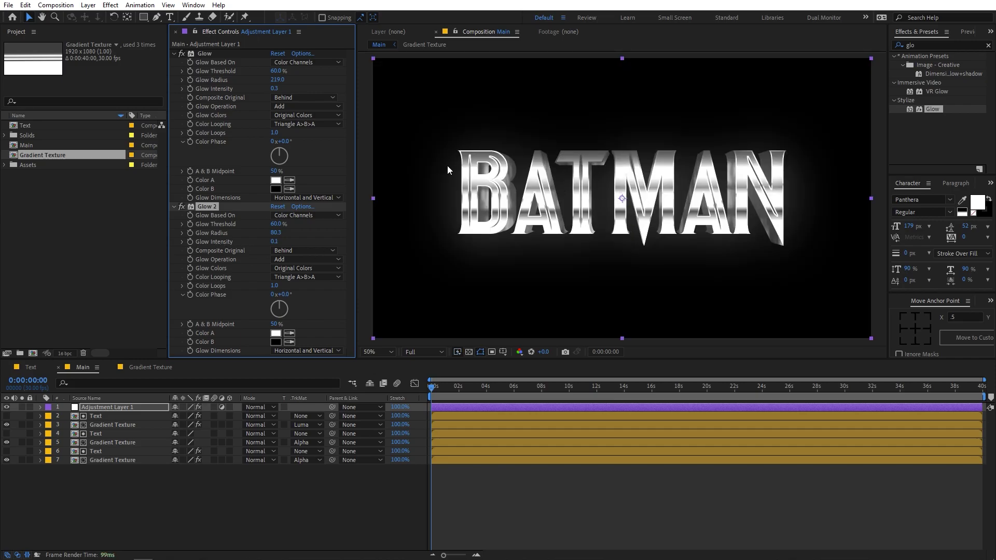
# Step: Collapse the glow effects and compare the title with the adjustment layer hidden and shown
pyautogui.hotkey('ctrl', '`')
pyautogui.click(6, 407)
pyautogui.click(7, 407)
pyautogui.click(6, 407)
pyautogui.click(6, 407)
pyautogui.press('F2')
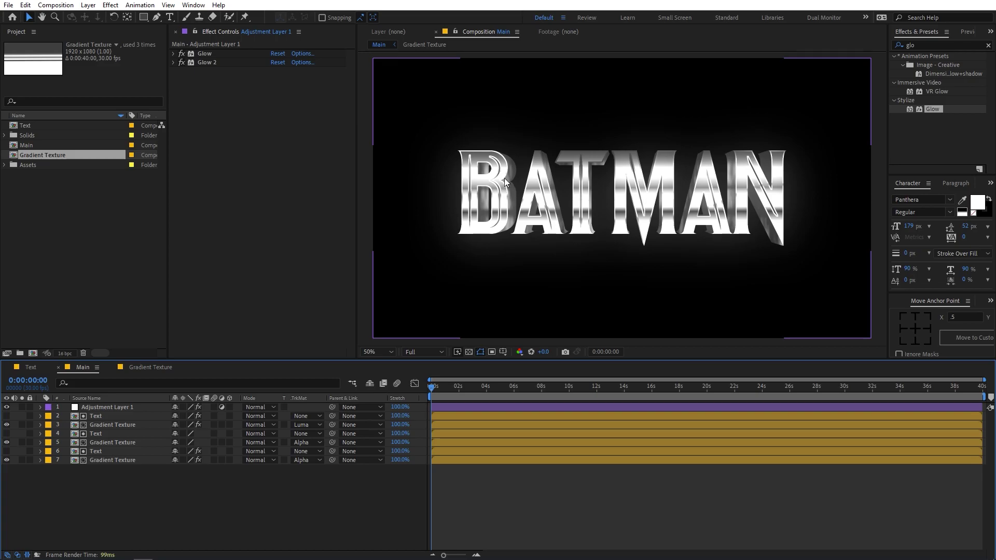
# Step: Open the Gradient Texture composition and inspect the gradient fill's color stops on its shape layer
pyautogui.click(138, 367)
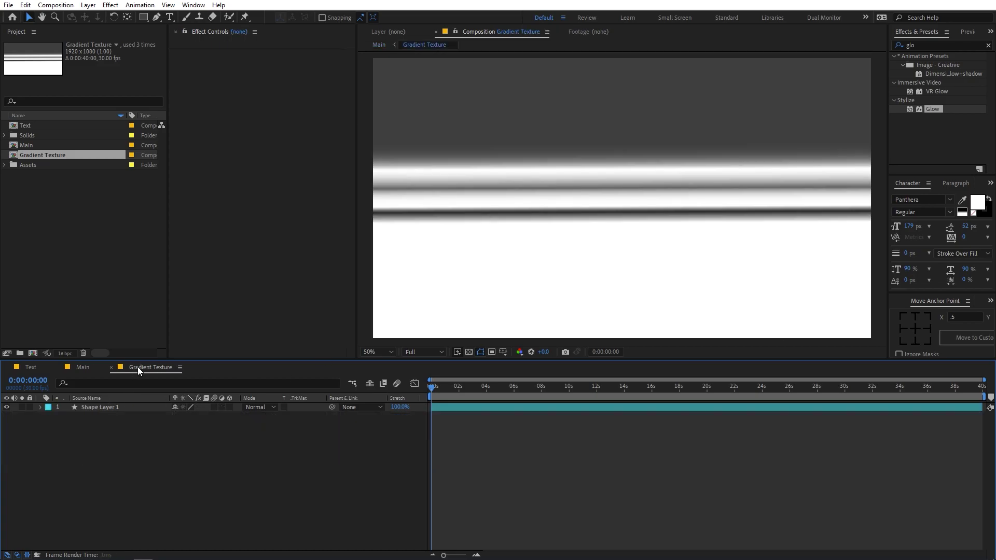
pyautogui.click(120, 409)
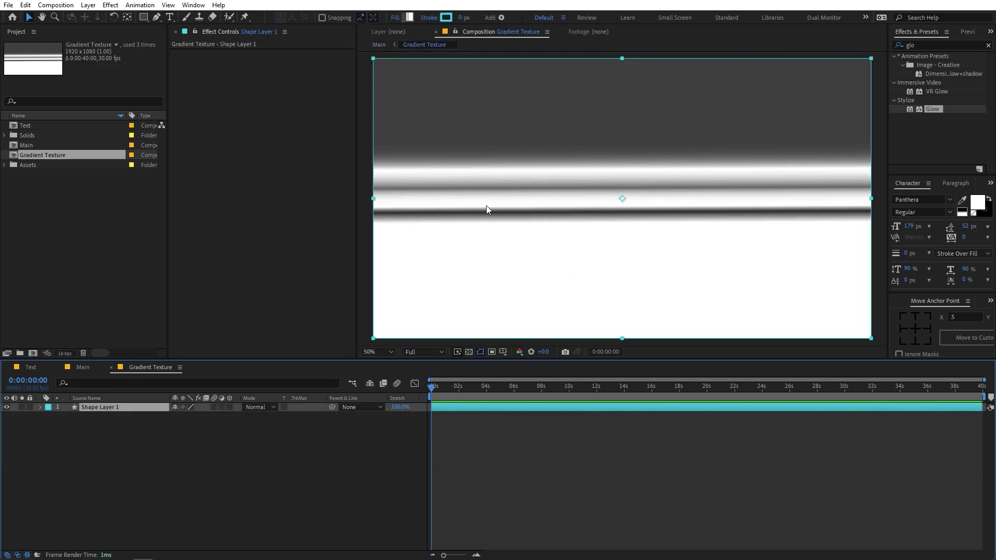
pyautogui.click(408, 18)
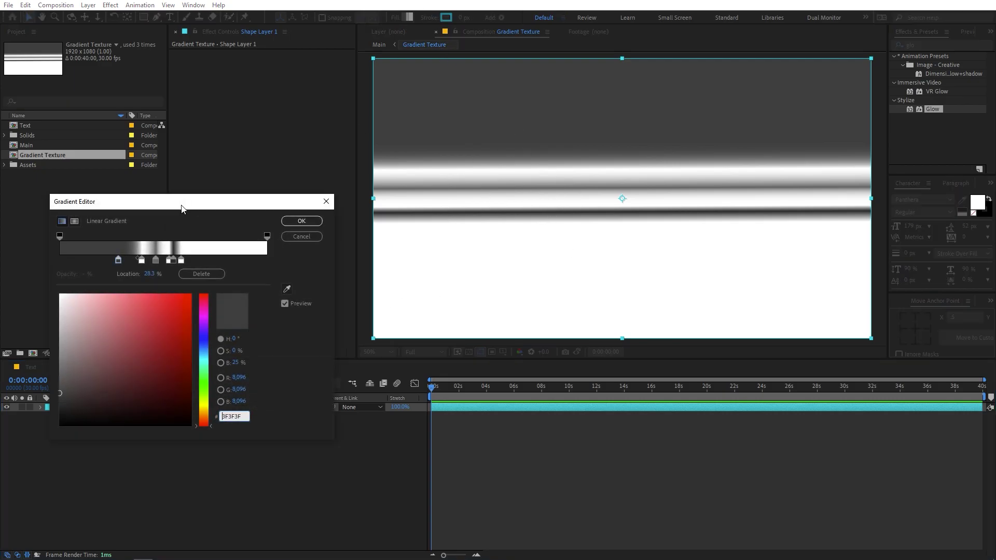
pyautogui.click(302, 236)
# Step: Apply Turbulent Displace to the shape layer in Gradient Texture, with amount 109 and size 137
pyautogui.click(919, 49)
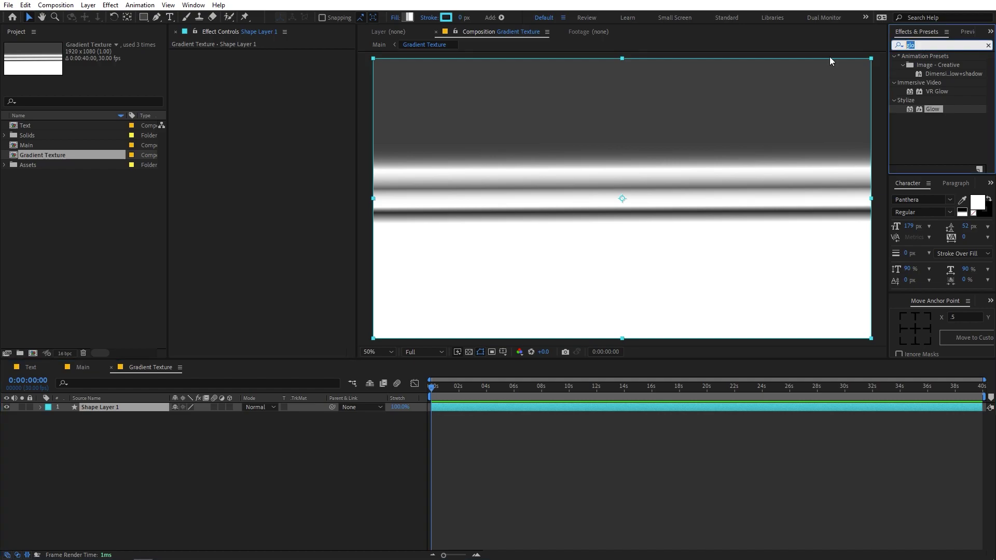
pyautogui.write('turb')
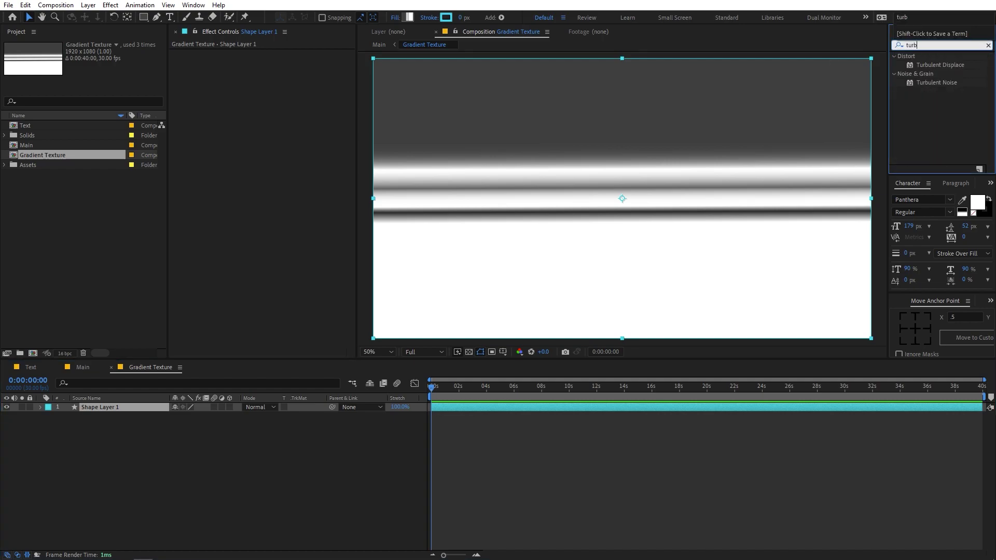
pyautogui.moveTo(935, 66); pyautogui.dragTo(577, 197)
pyautogui.moveTo(270, 73); pyautogui.dragTo(321, 100)
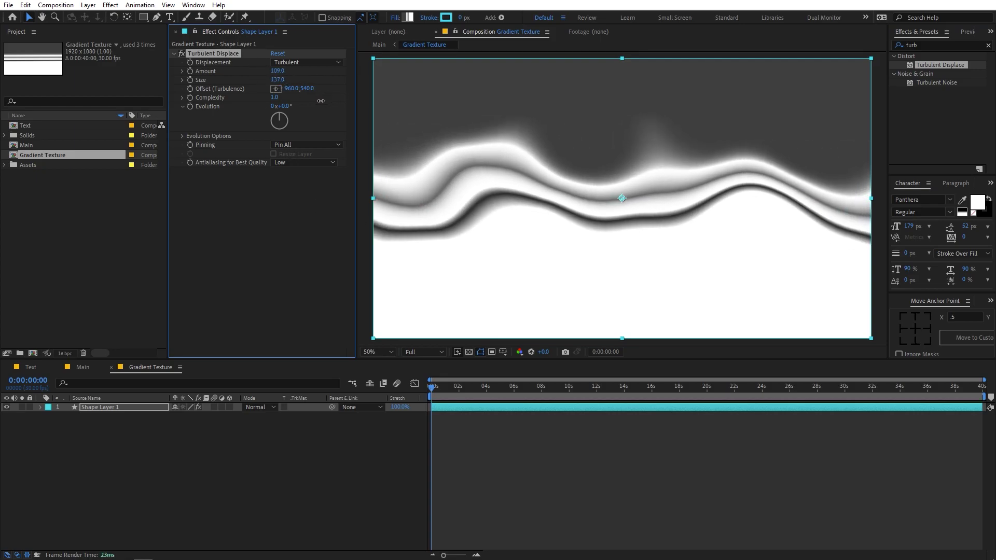
# Step: Check the distorted texture in the Main composition, and set Turbulent Displace complexity to 3.2 in Gradient Texture
pyautogui.click(82, 367)
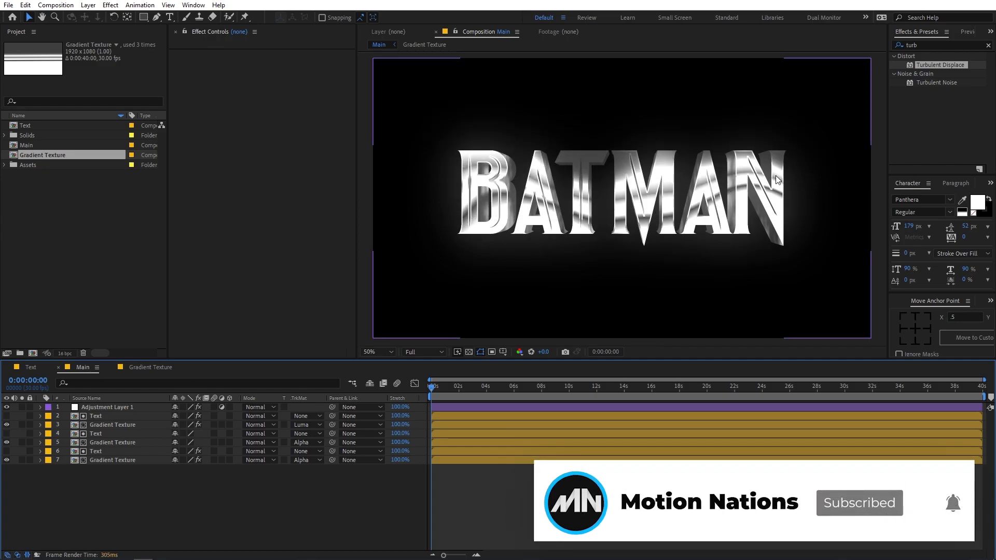
pyautogui.click(148, 367)
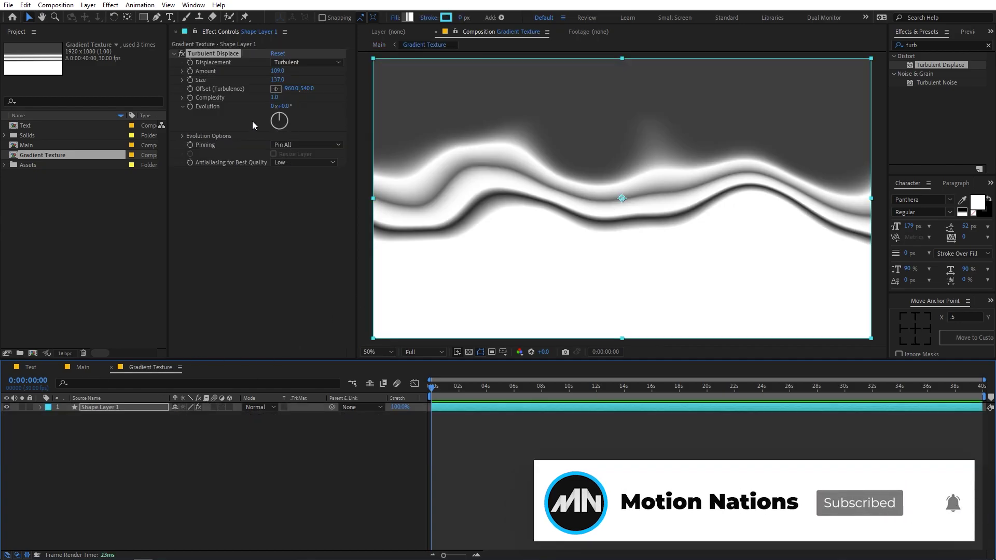
pyautogui.moveTo(274, 97); pyautogui.dragTo(401, 112)
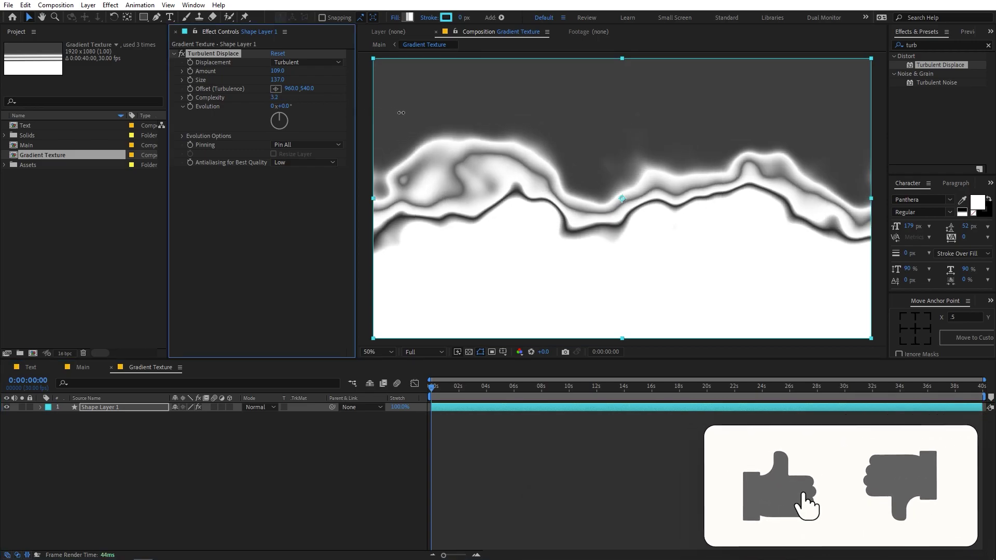
# Step: Disable Turbulent Displace on the shape layer in Gradient Texture and compare the title in the Main composition
pyautogui.click(83, 367)
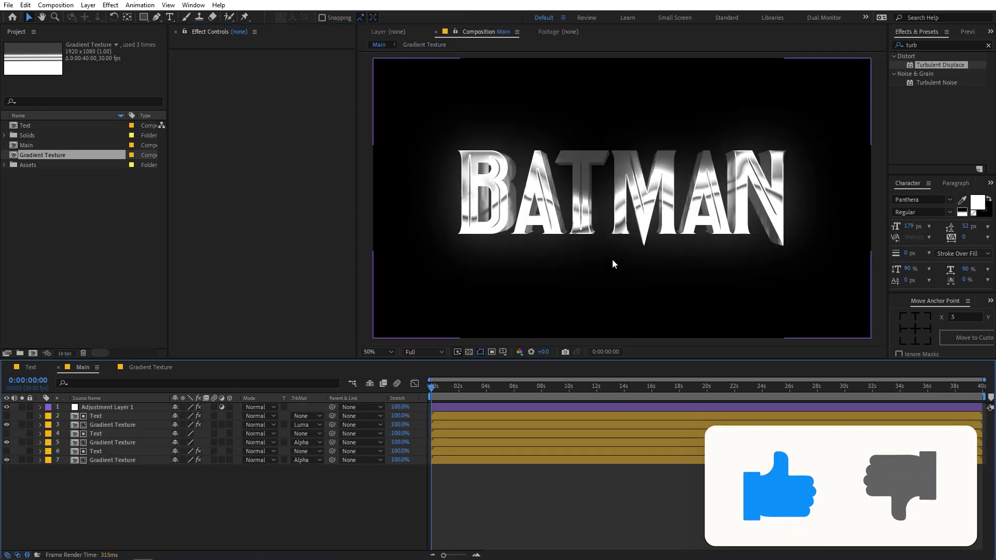
pyautogui.click(153, 369)
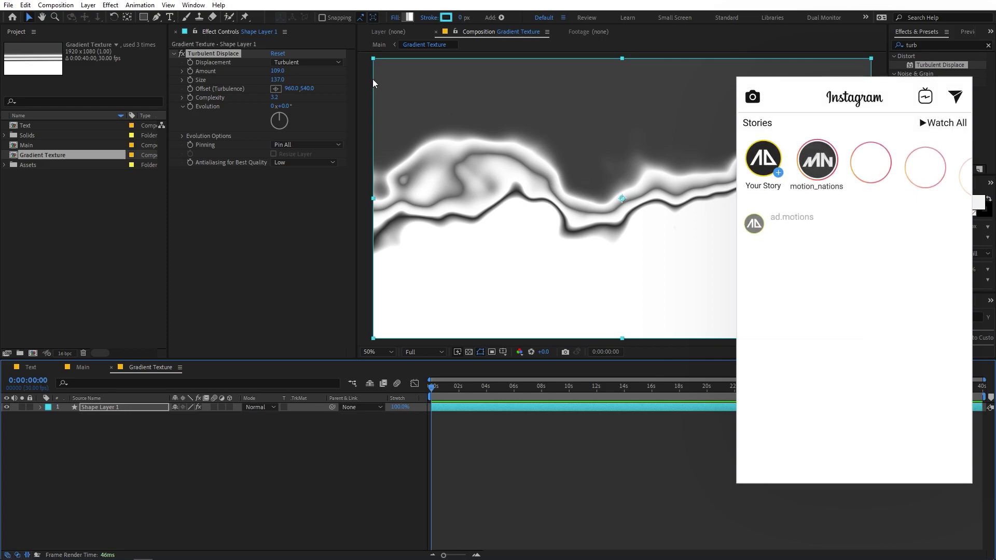
pyautogui.click(182, 54)
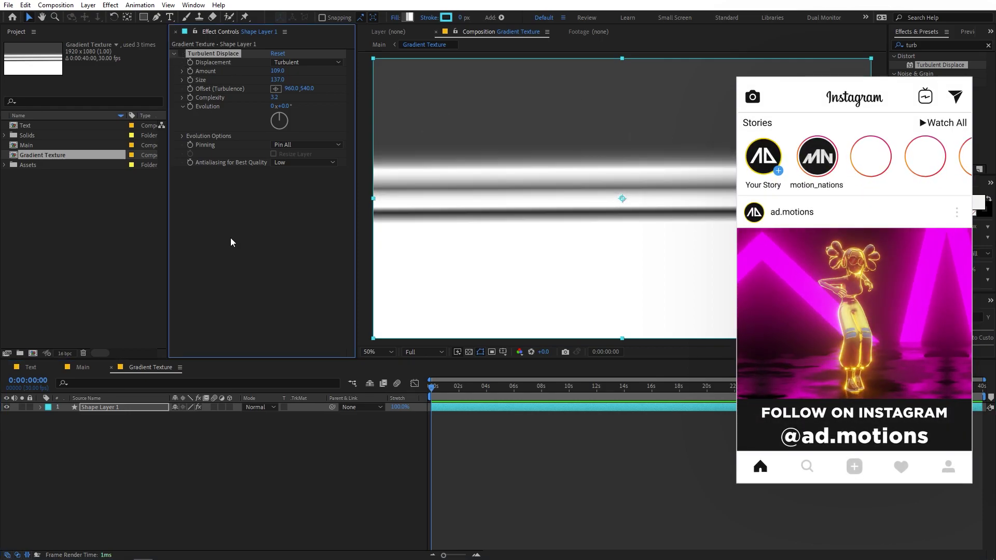
pyautogui.click(83, 367)
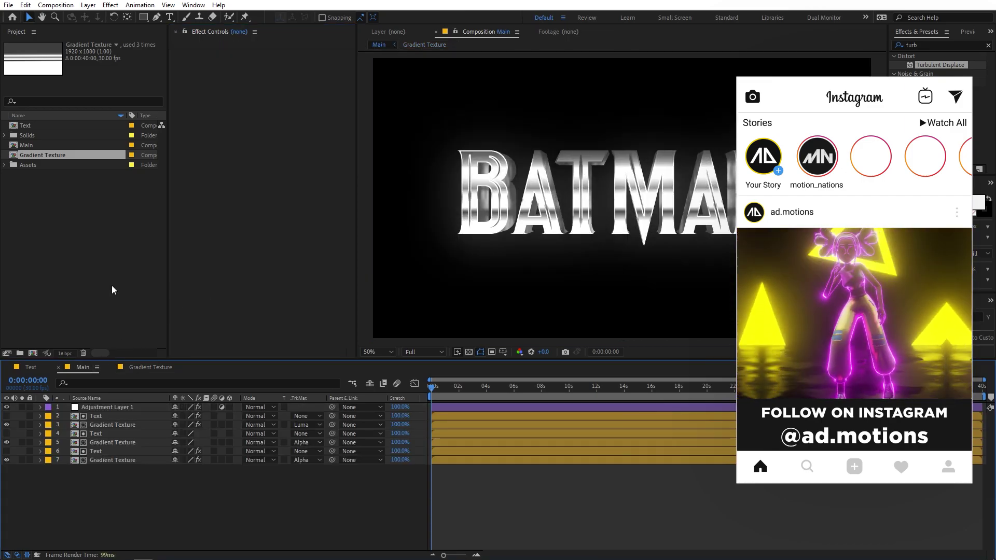
# Step: Add the 7Wjmy3m6NIo Unsplash image from the Assets folder to Gradient Texture, above the shape layer
pyautogui.click(2, 167)
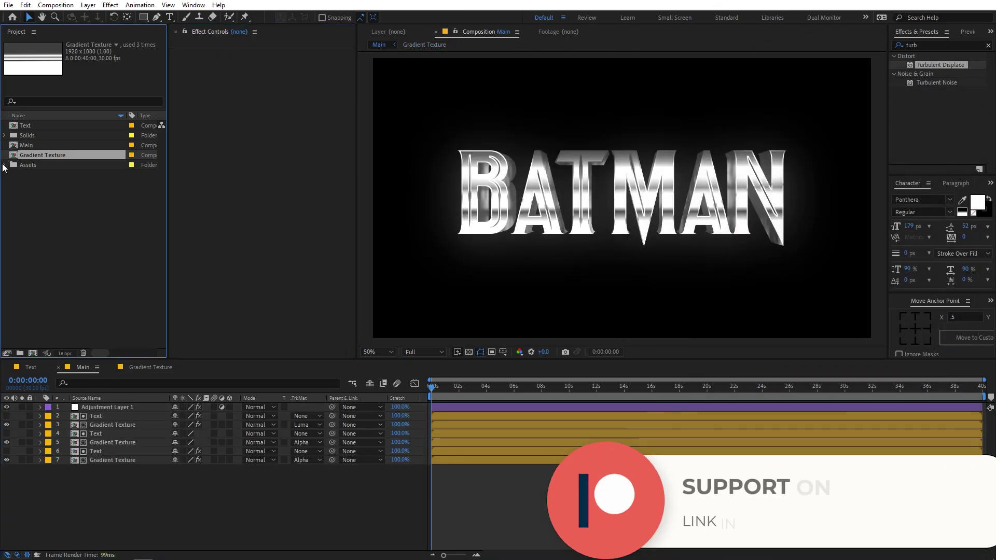
pyautogui.click(4, 164)
pyautogui.click(54, 175)
pyautogui.click(54, 184)
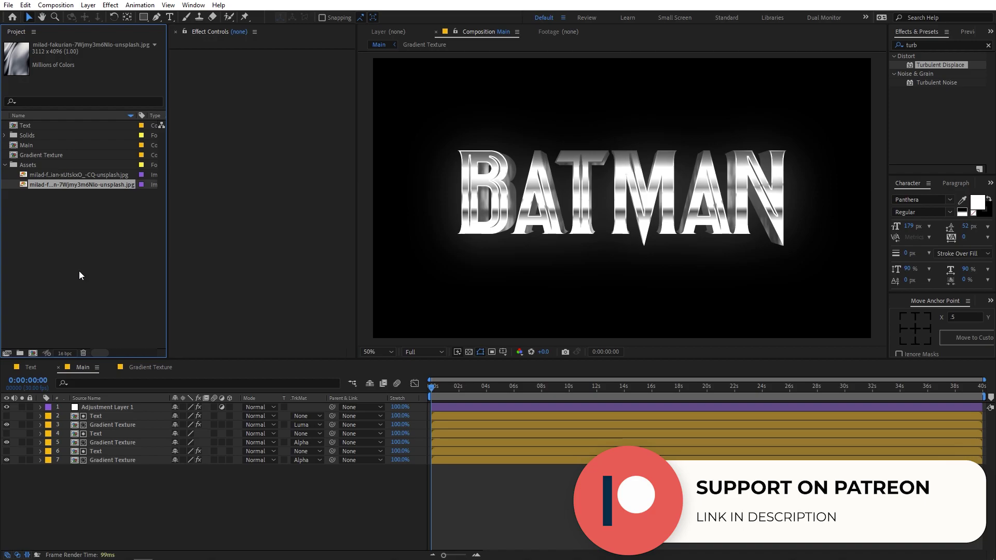
pyautogui.click(158, 366)
pyautogui.moveTo(58, 183); pyautogui.dragTo(87, 403)
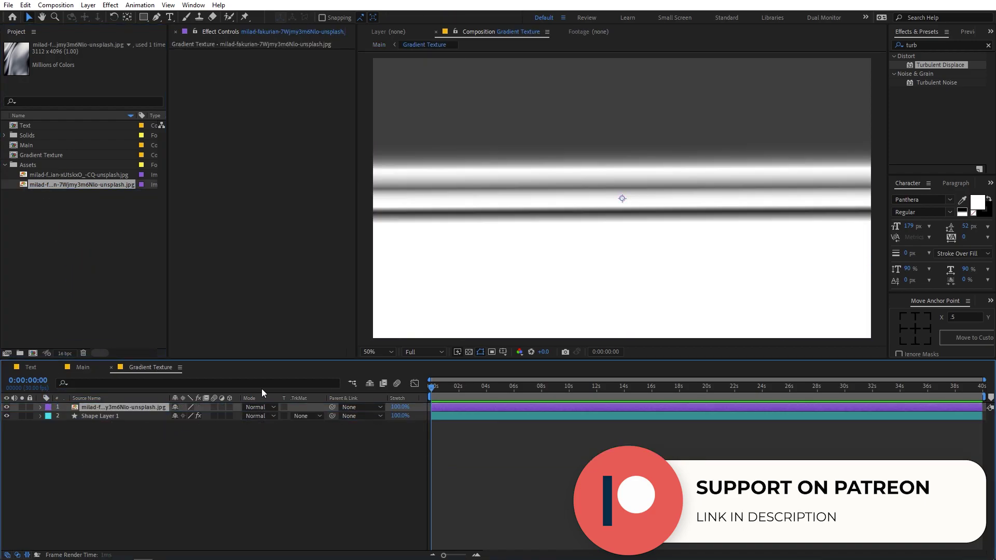
# Step: Fit the added image to the Gradient Texture composition's width and rotate it about 90 degrees
pyautogui.scroll(-4, 626, 202)
pyautogui.scroll(-1, 627, 205)
pyautogui.scroll(1, 648, 275)
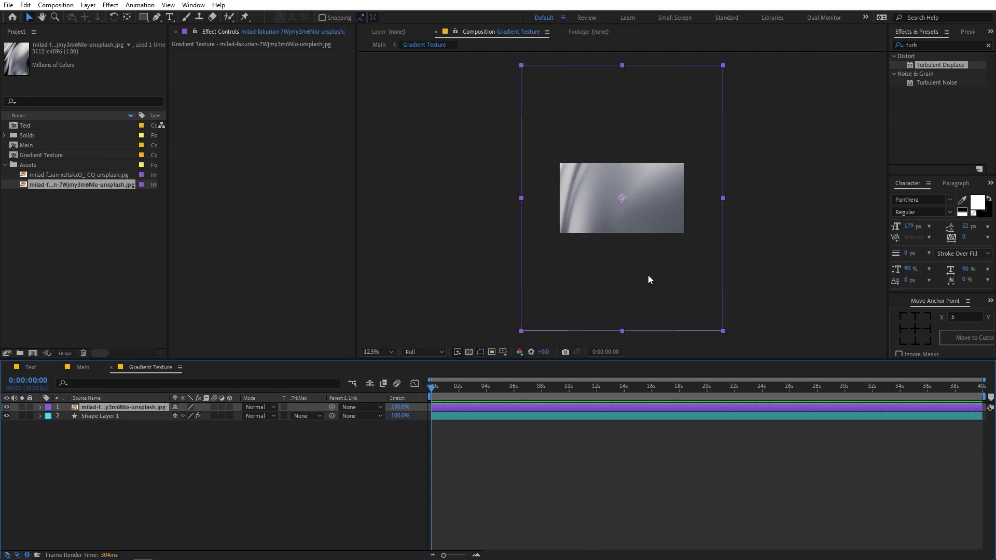
pyautogui.press('s')
pyautogui.hotkey('ctrl', 'alt', 'shift', 'h')
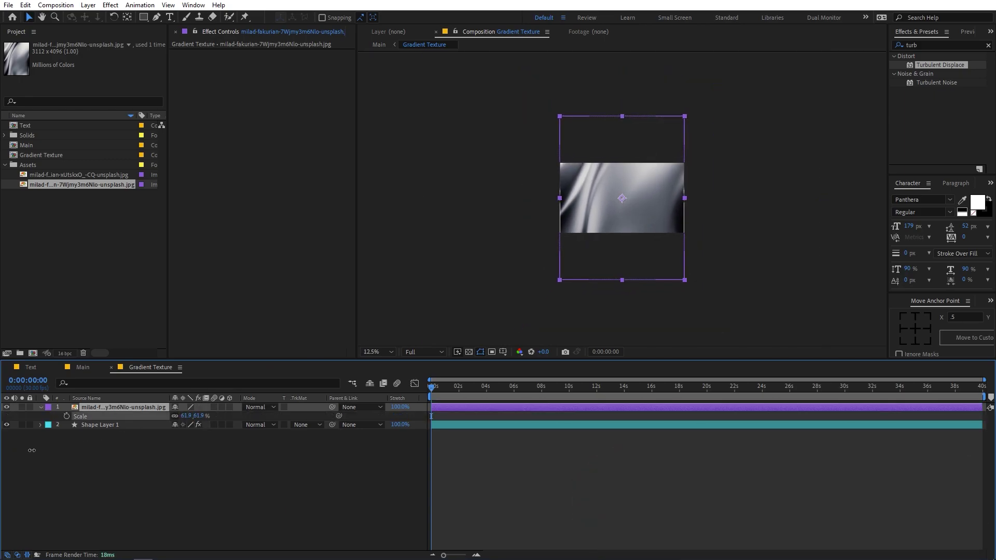
pyautogui.press('r')
pyautogui.moveTo(183, 418); pyautogui.dragTo(623, 403)
pyautogui.hotkey('ctrl', 'z')
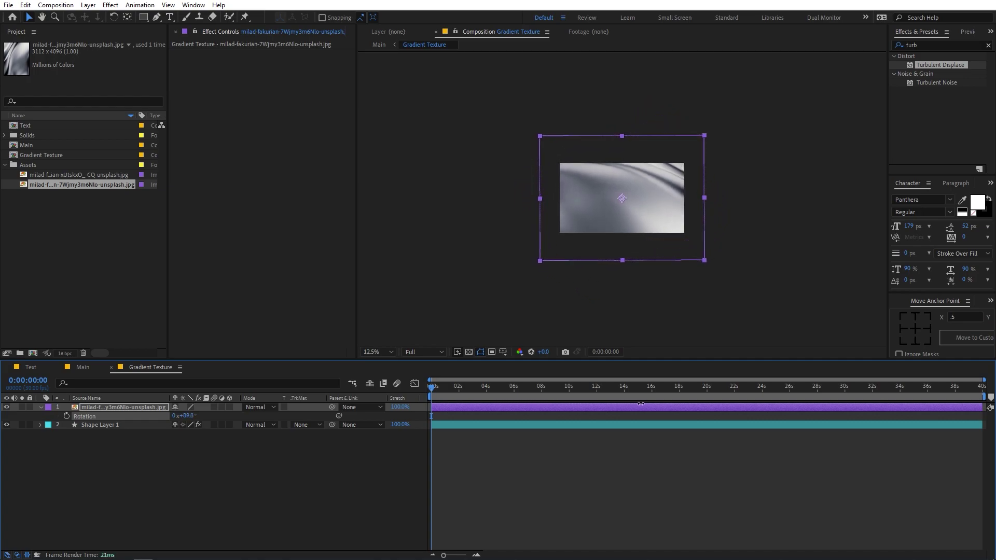
# Step: Scale the rotated image to 47.1%, shift it down to cover the frame, and check the title in Main
pyautogui.press('s')
pyautogui.moveTo(192, 416); pyautogui.dragTo(128, 428)
pyautogui.moveTo(633, 199); pyautogui.dragTo(632, 209)
pyautogui.press('.')
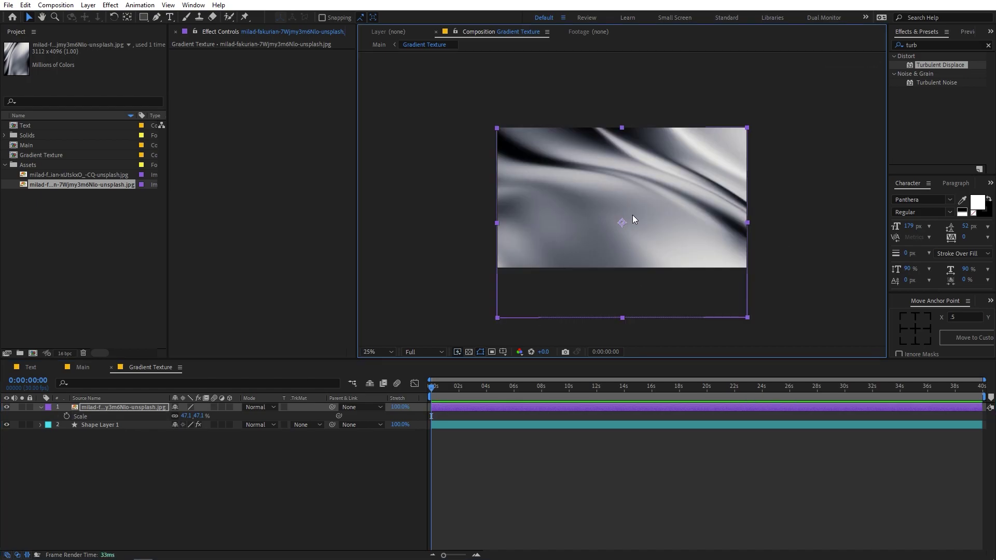
pyautogui.click(82, 367)
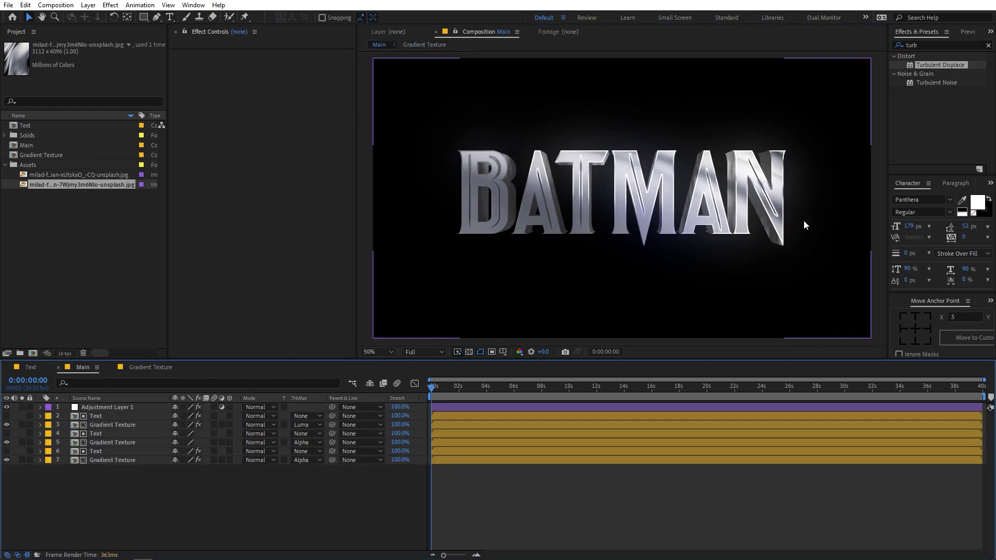
# Step: Apply Curves to the image in Gradient Texture and brighten it by raising the RGB curve at two points
pyautogui.click(155, 367)
pyautogui.press('s')
pyautogui.click(921, 48)
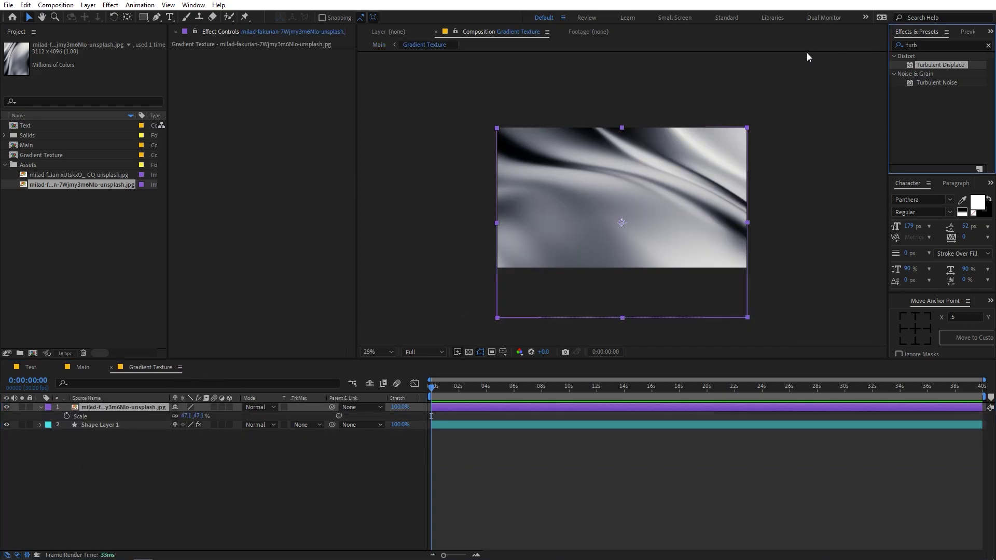
pyautogui.write('curve')
pyautogui.moveTo(934, 91); pyautogui.dragTo(307, 226)
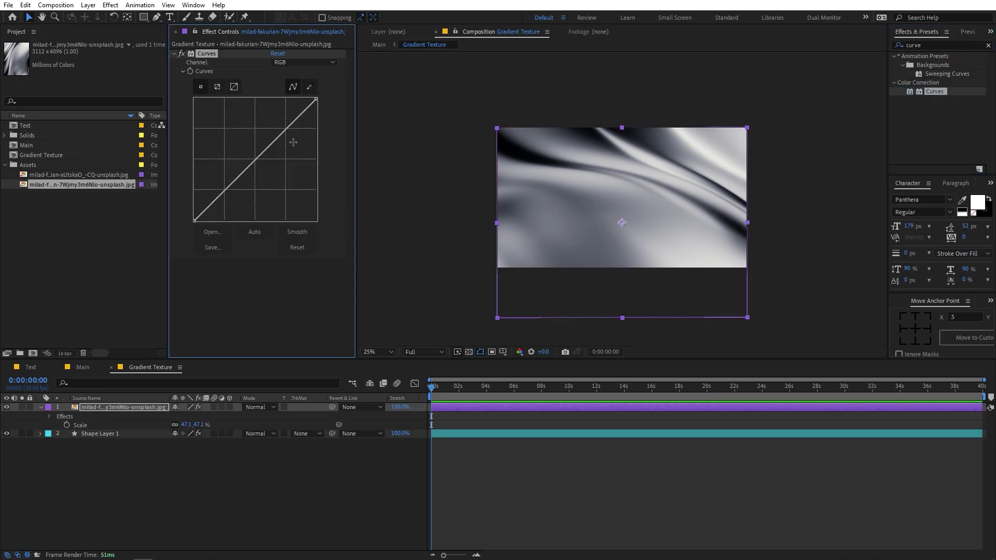
pyautogui.moveTo(294, 143); pyautogui.dragTo(263, 126)
pyautogui.moveTo(228, 177); pyautogui.dragTo(229, 173)
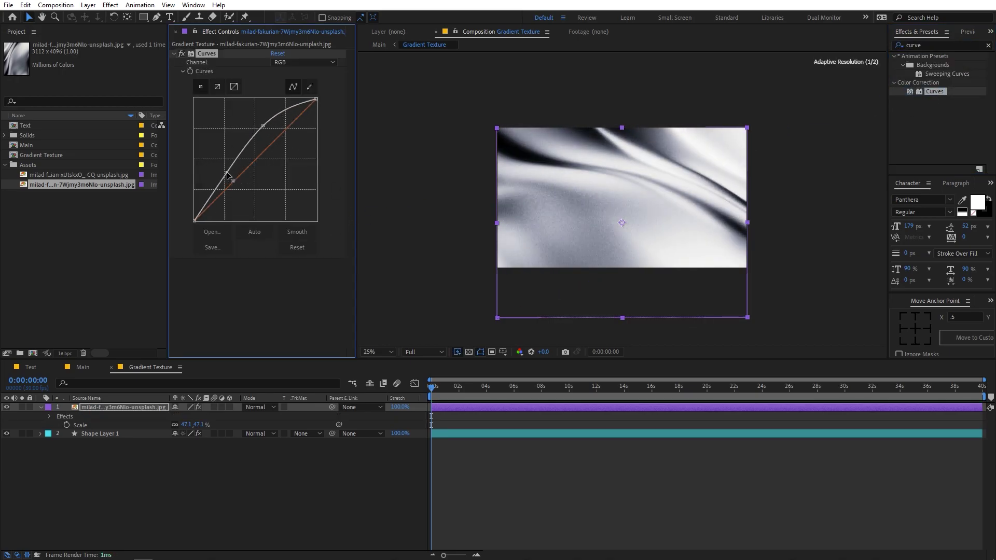
pyautogui.moveTo(622, 225); pyautogui.dragTo(623, 215)
pyautogui.hotkey('ctrl', 'z')
# Step: Add a Tint effect after Curves on the image layer and check the title in Main
pyautogui.click(943, 46)
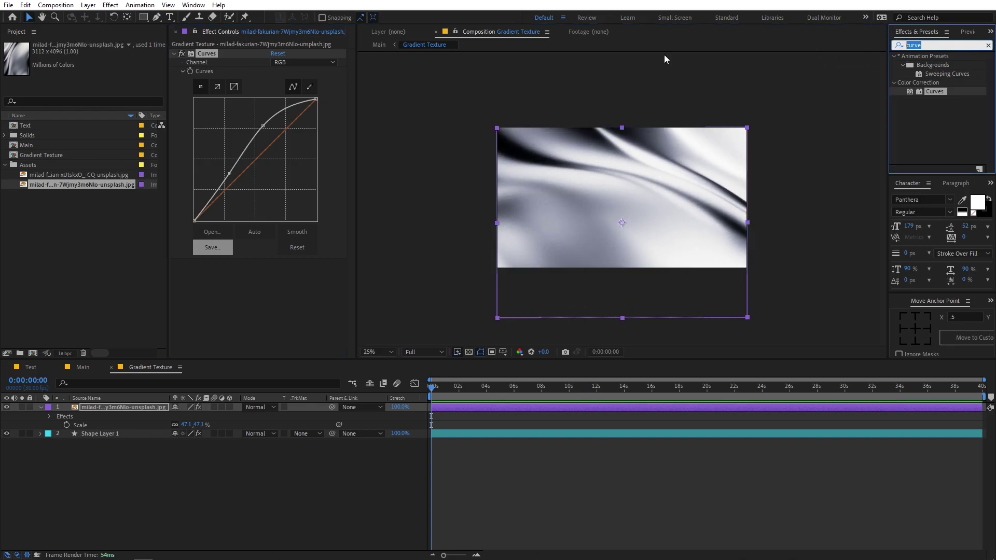
pyautogui.write('tint')
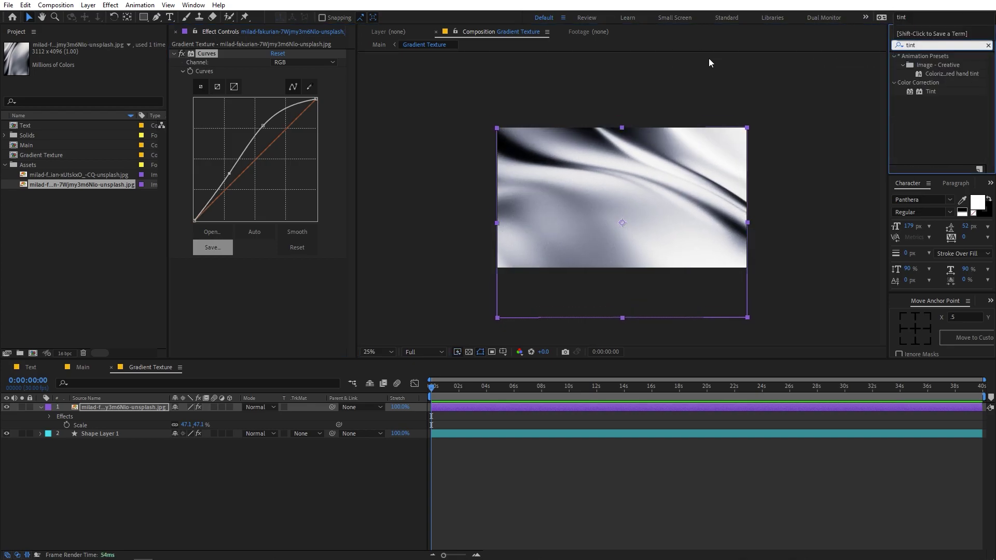
pyautogui.moveTo(931, 92); pyautogui.dragTo(252, 247)
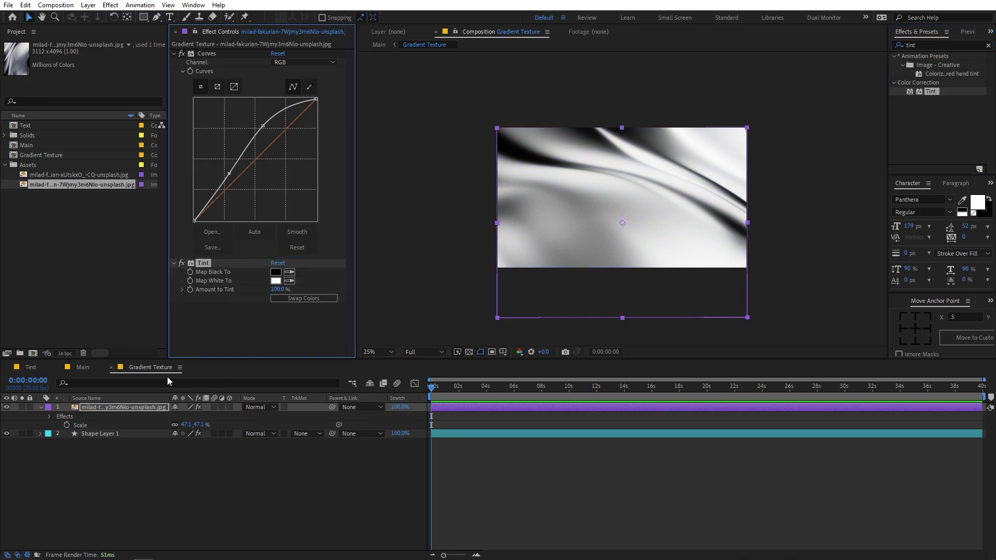
pyautogui.click(82, 367)
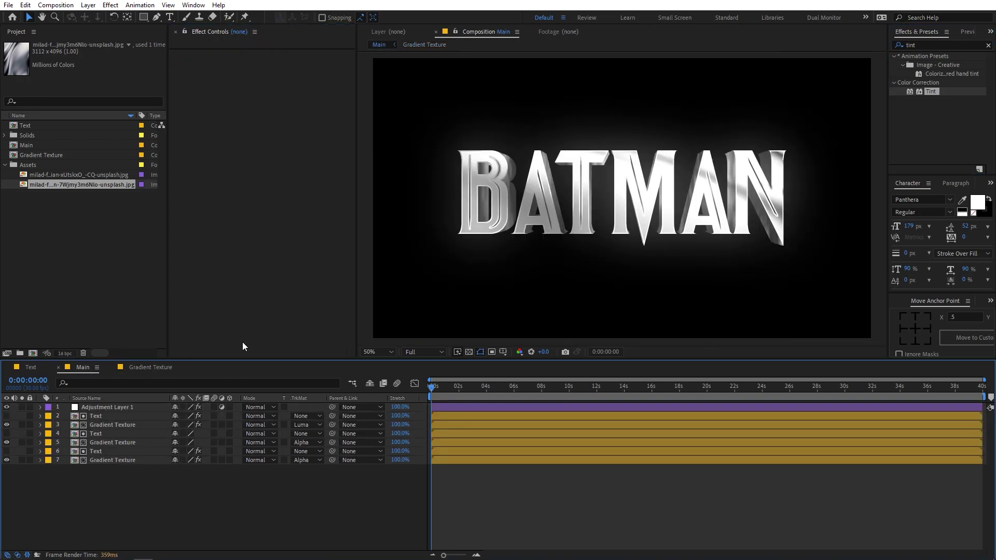
# Step: Add the xUtskxO_-CQ Unsplash image as the top layer of Gradient Texture, hide the previous image, and scale the new one to 47.2%
pyautogui.click(167, 367)
pyautogui.moveTo(63, 175); pyautogui.dragTo(95, 406)
pyautogui.click(6, 415)
pyautogui.click(134, 406)
pyautogui.press('s')
pyautogui.moveTo(191, 417); pyautogui.dragTo(197, 416)
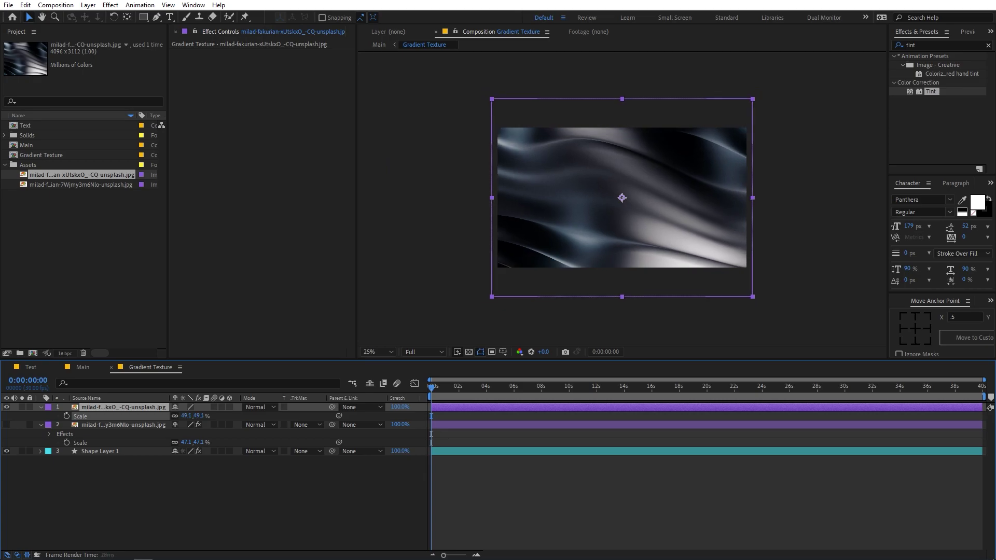
# Step: Change the BATMAN text in the Text composition to THOR, and check the Main and Gradient Texture compositions
pyautogui.click(80, 366)
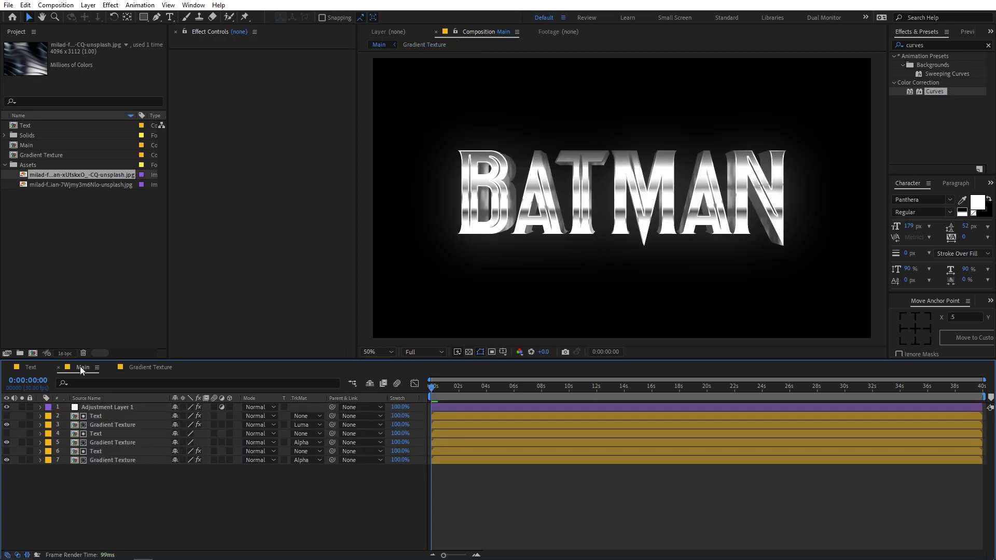
pyautogui.click(31, 367)
pyautogui.doubleClick(86, 407)
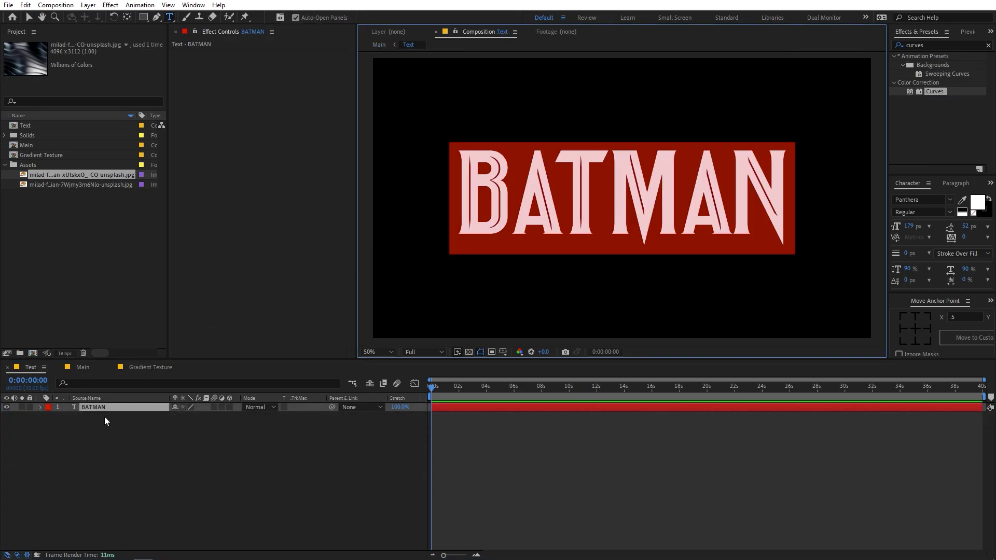
pyautogui.write('THOR')
pyautogui.click(135, 428)
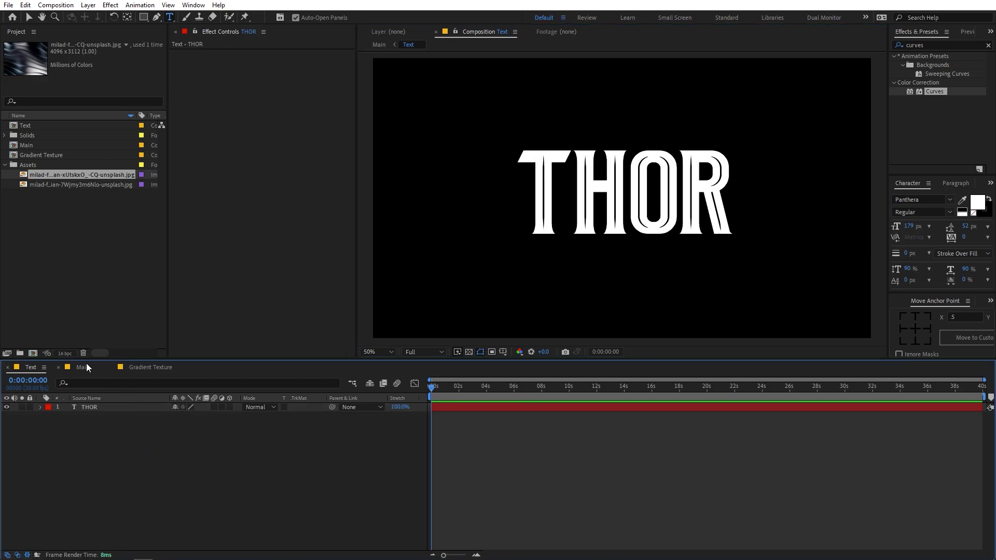
pyautogui.click(86, 367)
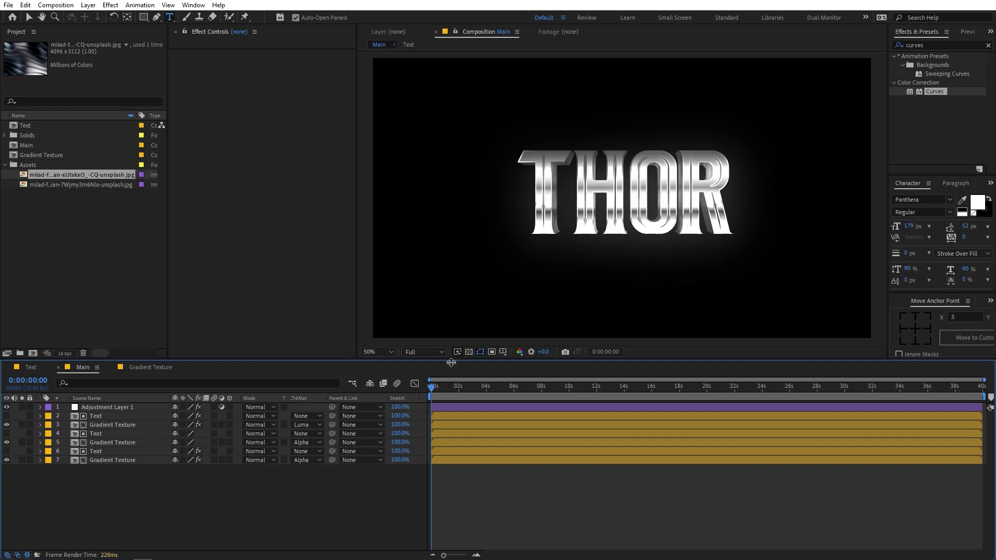
pyautogui.moveTo(440, 394); pyautogui.dragTo(325, 320)
pyautogui.click(138, 366)
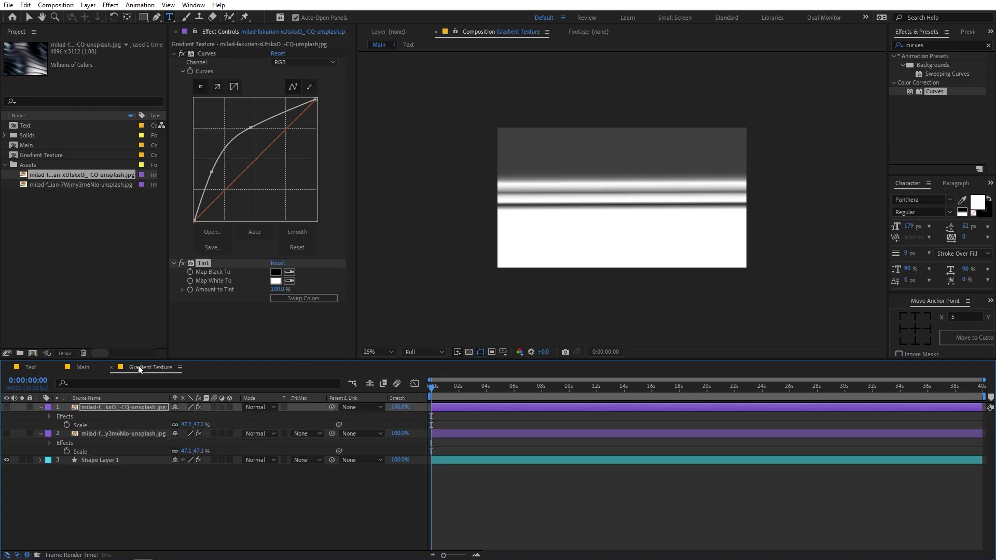
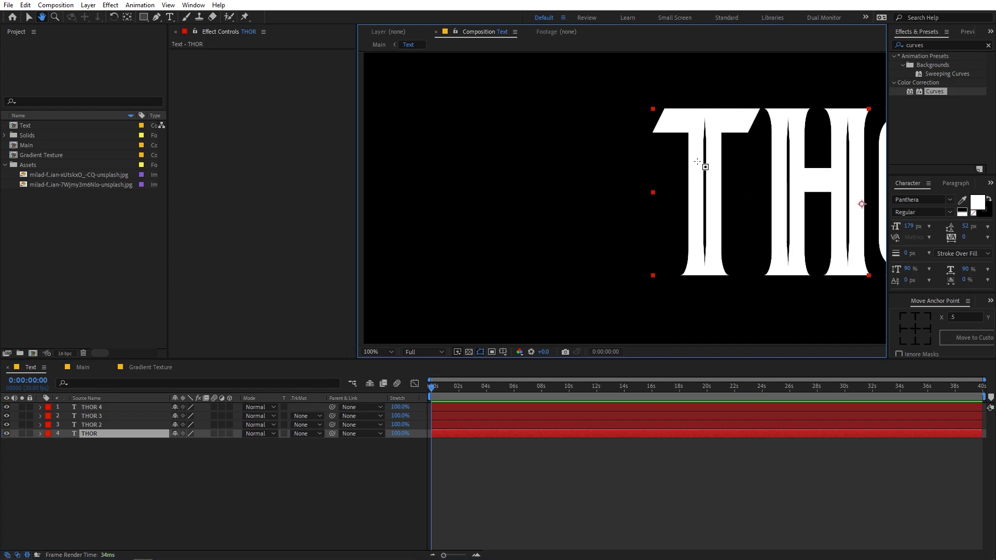
# Step: Draw rectangular masks around the letter T on the THOR layer and the letter H on the THOR 2 layer
pyautogui.scroll(3, 806, 167)
pyautogui.scroll(-3, 514, 182)
pyautogui.press('q')
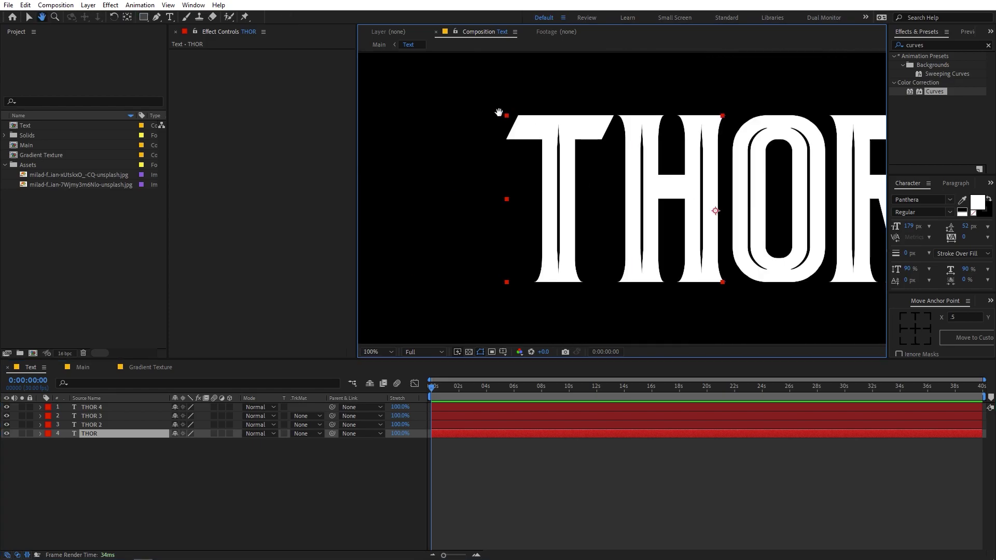
pyautogui.moveTo(481, 89); pyautogui.dragTo(620, 301)
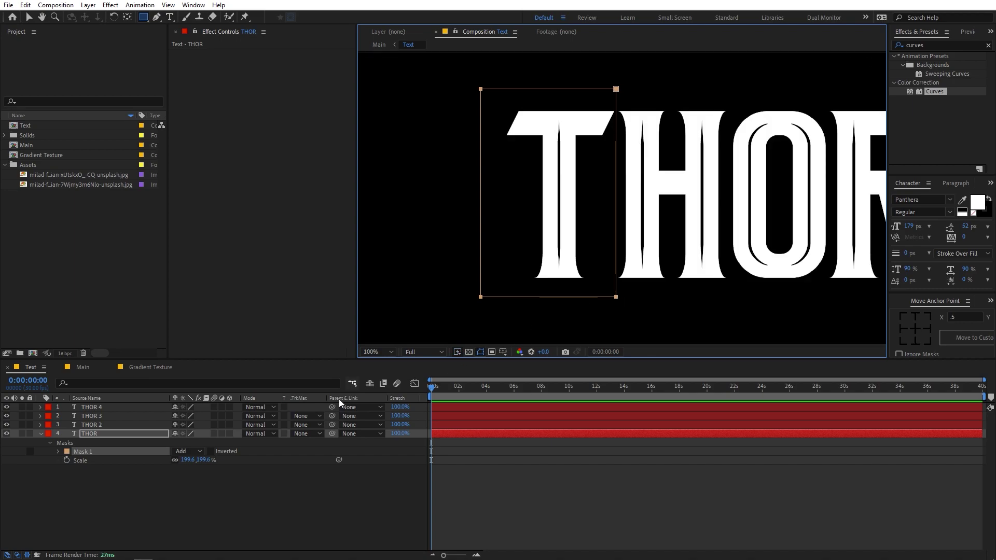
pyautogui.click(112, 425)
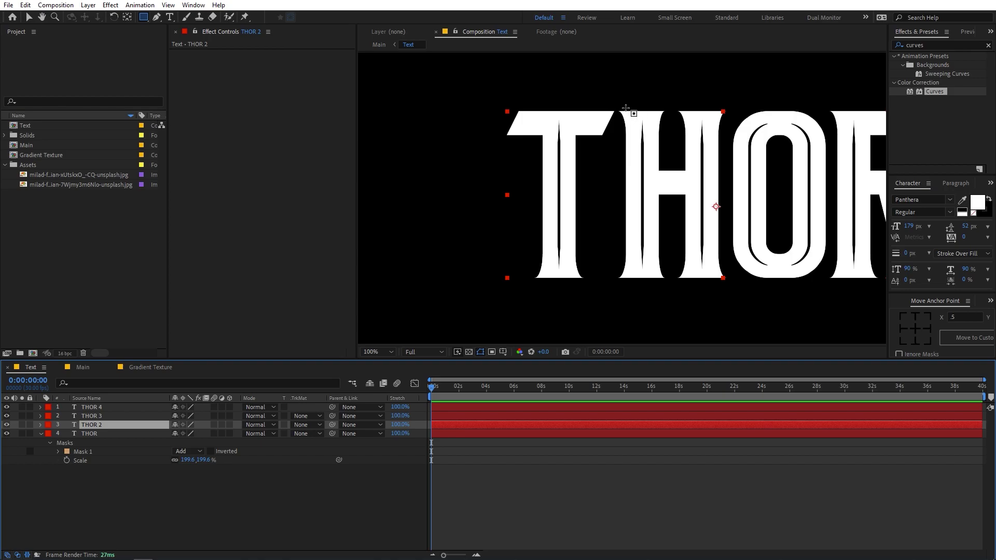
pyautogui.moveTo(620, 109); pyautogui.dragTo(735, 306)
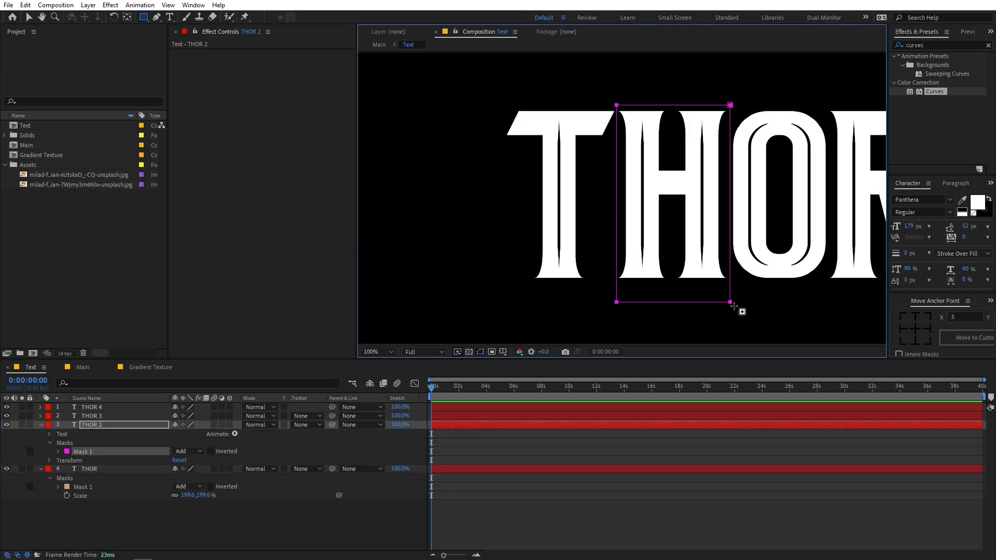
# Step: Draw rectangular masks around the letter O on the THOR 3 layer and the letter R on the THOR 4 layer
pyautogui.click(135, 416)
pyautogui.moveTo(728, 114); pyautogui.dragTo(609, 280)
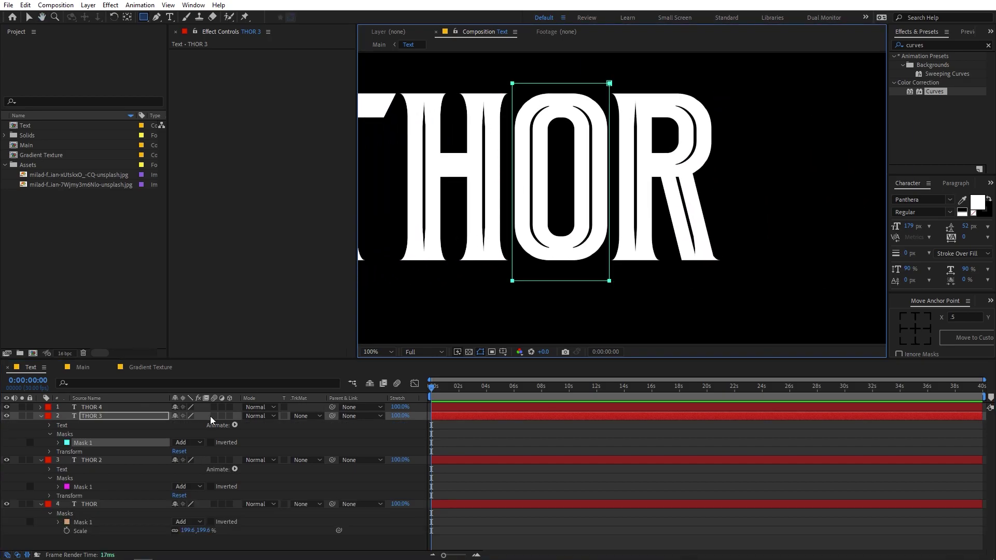
pyautogui.click(142, 405)
pyautogui.moveTo(773, 81); pyautogui.dragTo(611, 294)
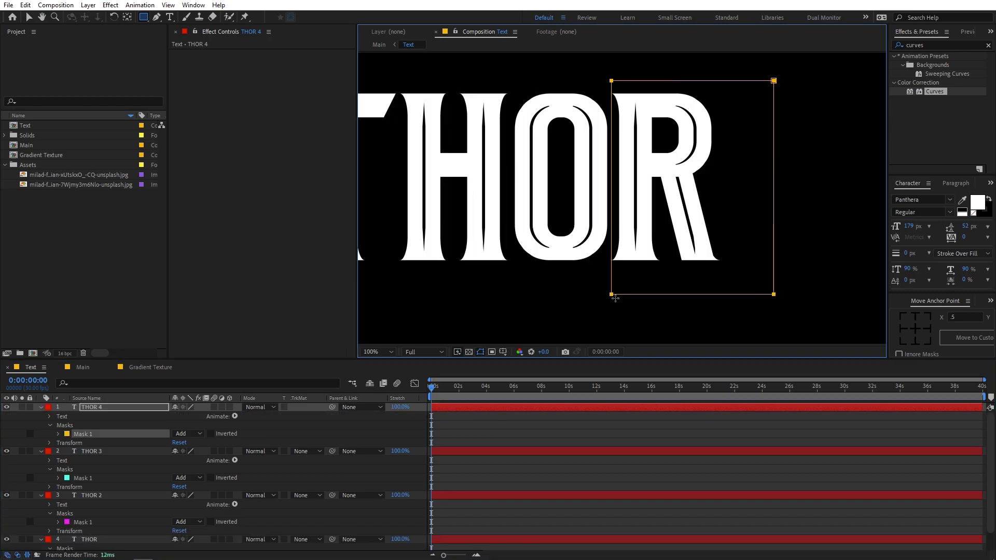
pyautogui.click(626, 422)
pyautogui.press(',')
pyautogui.press(',')
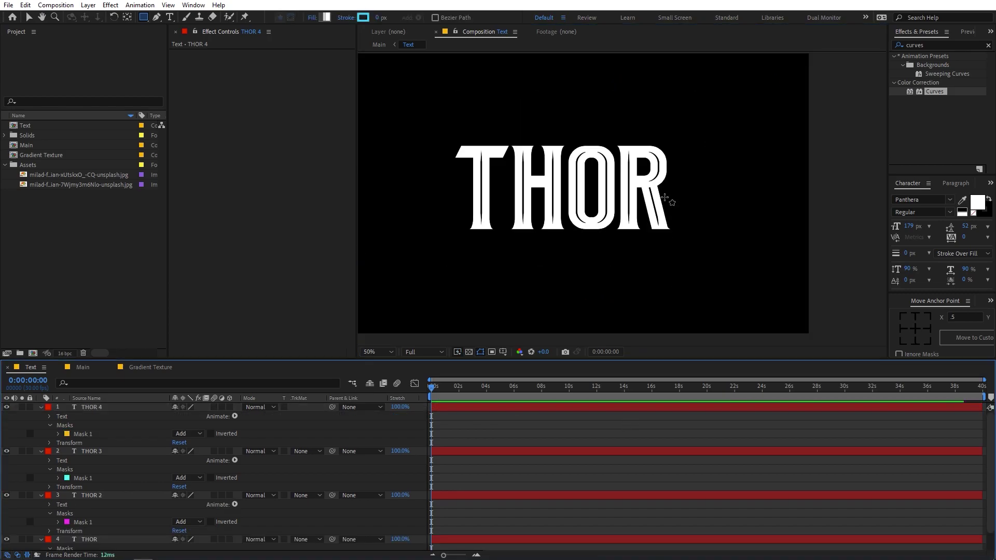
# Step: Collapse the properties of all four THOR layers and turn them into 3D layers
pyautogui.click(103, 407)
pyautogui.keyDown('shift'); pyautogui.click(114, 539); pyautogui.keyUp('shift')
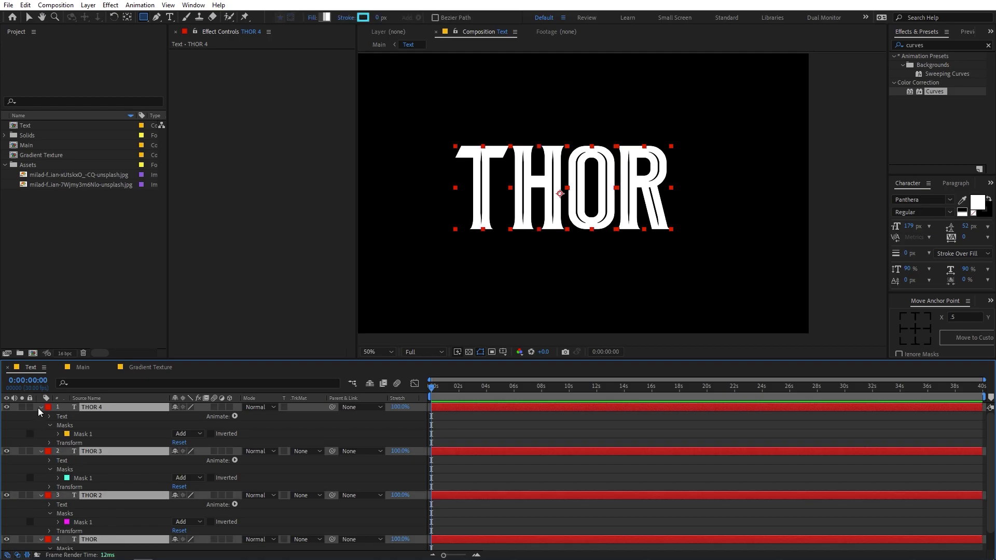
pyautogui.click(41, 407)
pyautogui.click(229, 407)
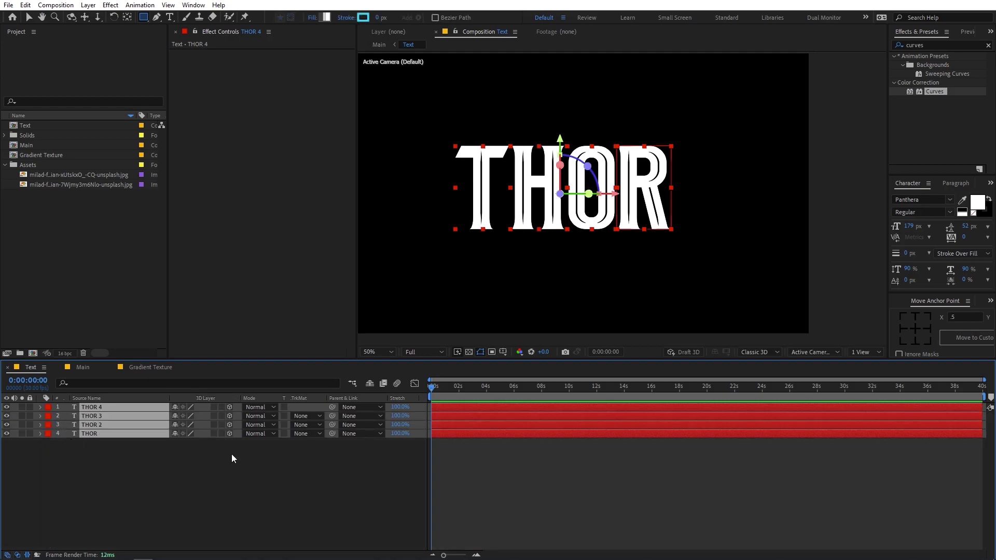
# Step: Add Position keyframes at 0:00:01:14 to the THOR 4, THOR 3 and THOR 2 layers
pyautogui.press('p')
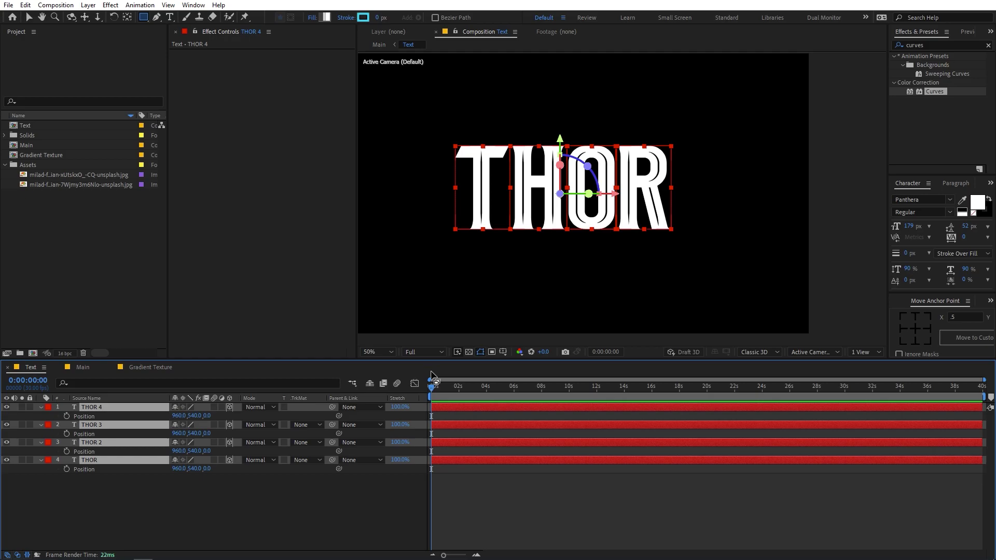
pyautogui.moveTo(436, 387); pyautogui.dragTo(458, 388)
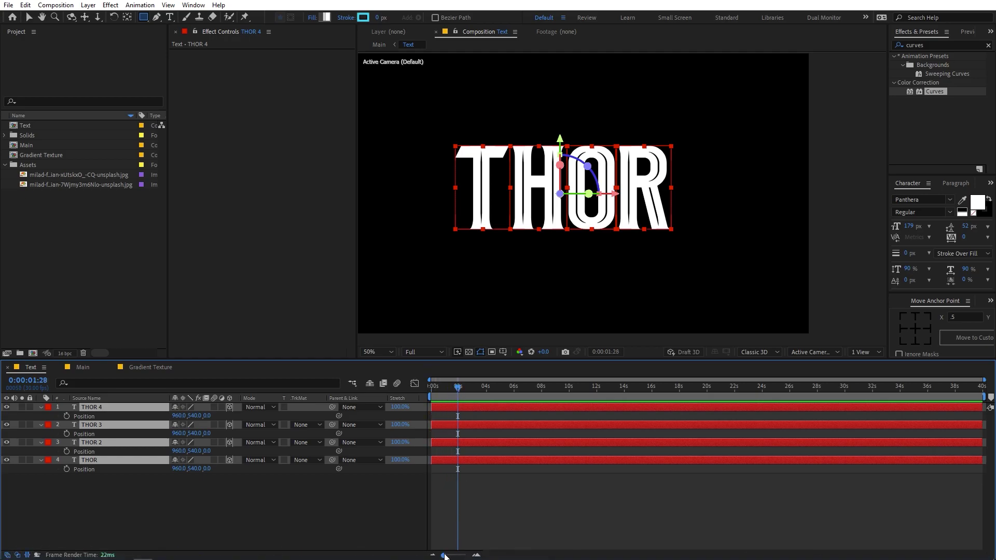
pyautogui.moveTo(444, 555); pyautogui.dragTo(460, 555)
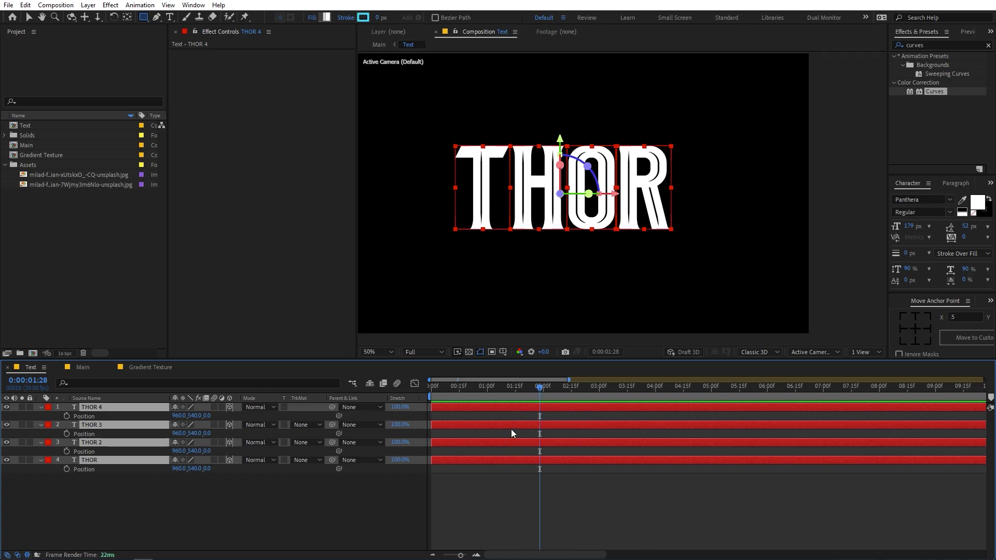
pyautogui.moveTo(519, 387); pyautogui.dragTo(513, 388)
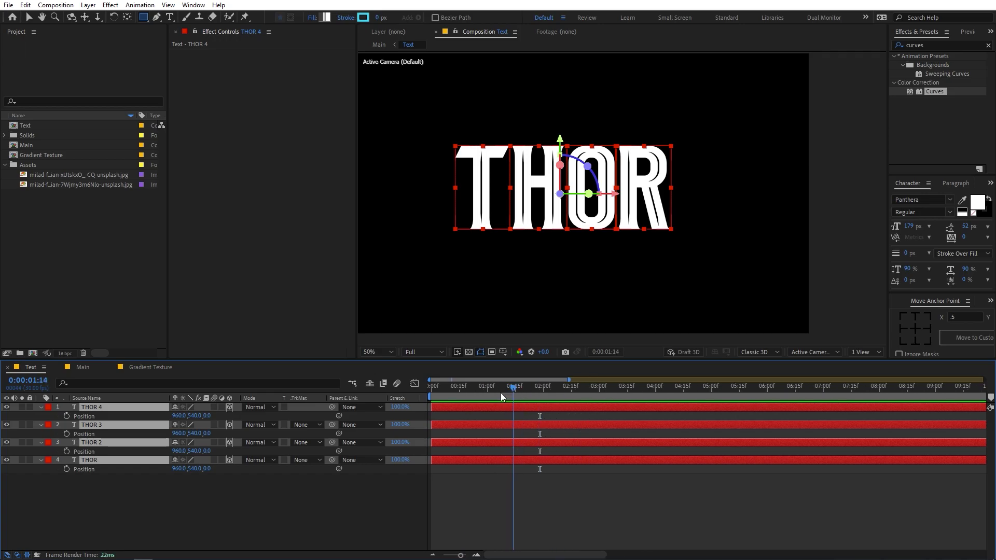
pyautogui.click(66, 416)
pyautogui.click(66, 433)
pyautogui.click(66, 451)
# Step: At the start of the composition, set the THOR layer's Z position to -2110 and fit the whole frame in the viewer
pyautogui.moveTo(423, 397); pyautogui.dragTo(431, 394)
pyautogui.click(108, 460)
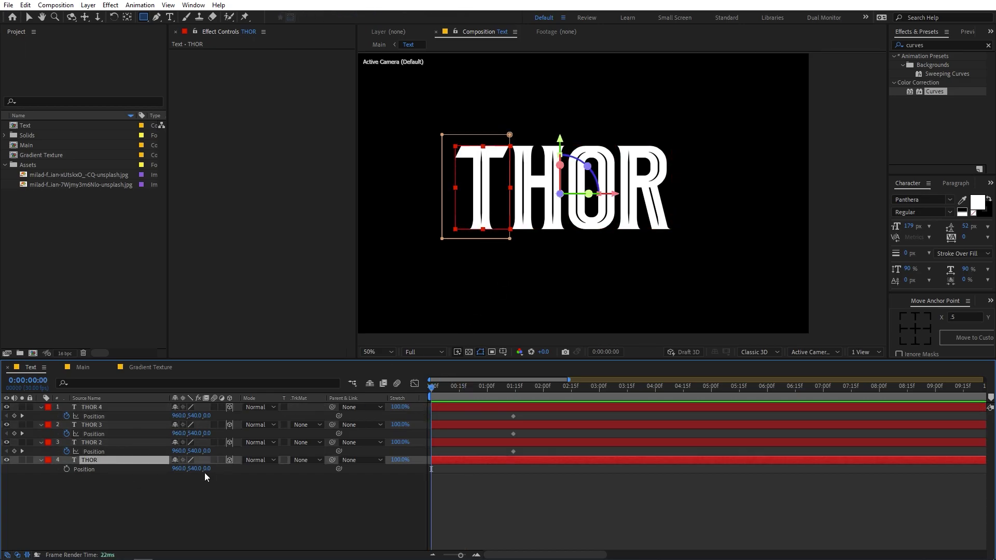
pyautogui.moveTo(205, 469); pyautogui.dragTo(31, 475)
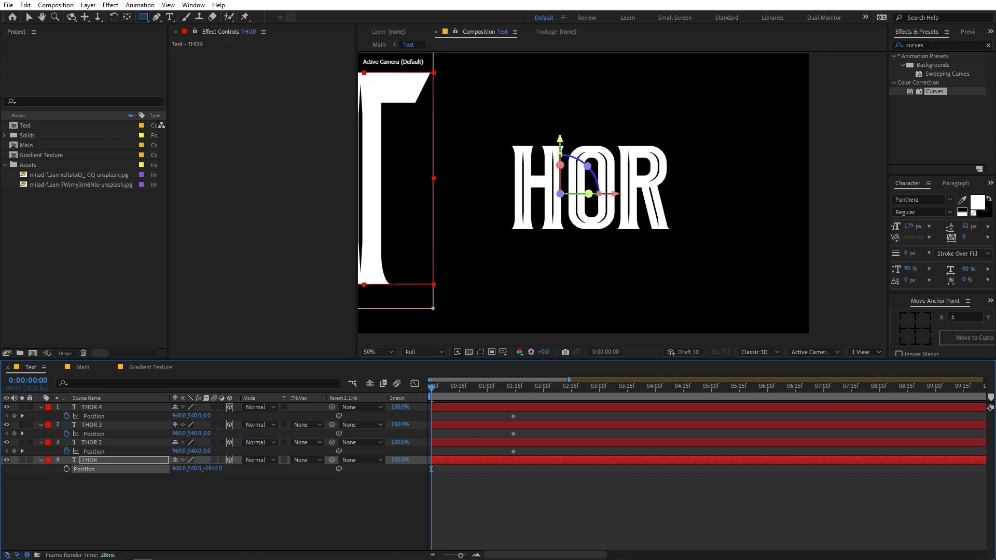
pyautogui.click(378, 351)
pyautogui.click(384, 371)
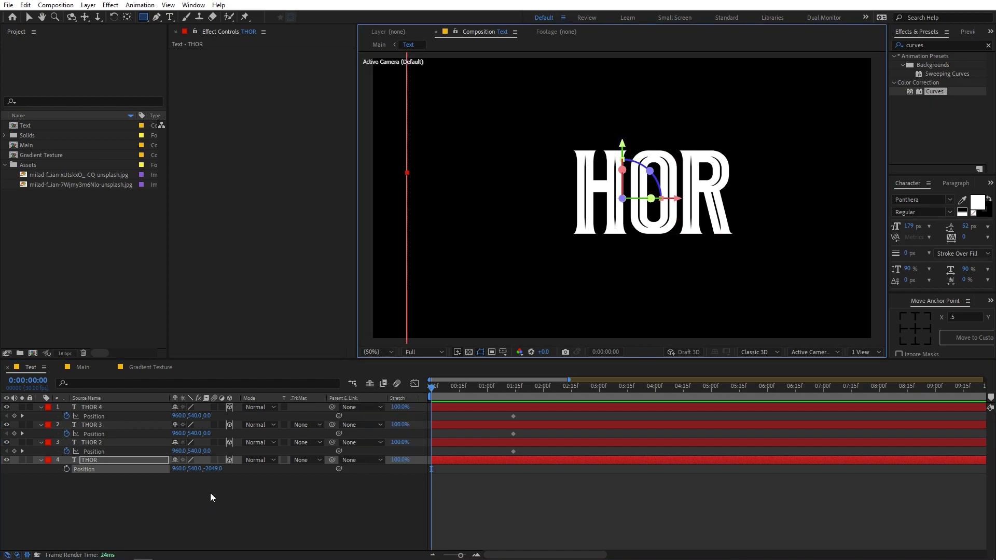
pyautogui.moveTo(220, 475); pyautogui.dragTo(76, 481)
# Step: At the start of the composition, set the Z position to -2791 on THOR 2, -2595 on THOR 3 and -2088 on THOR 4
pyautogui.click(117, 443)
pyautogui.moveTo(218, 457); pyautogui.dragTo(130, 466)
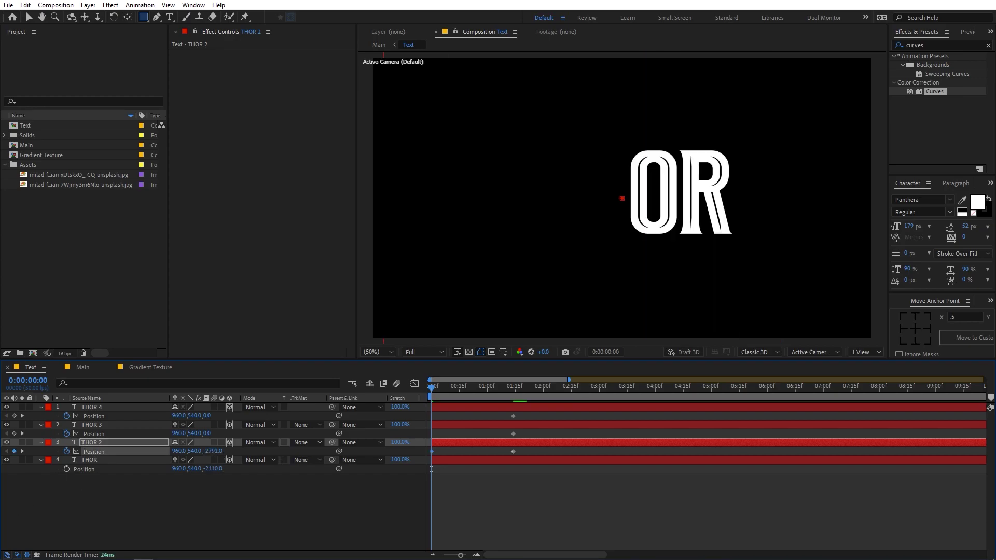
pyautogui.click(141, 425)
pyautogui.moveTo(210, 434); pyautogui.dragTo(158, 442)
pyautogui.click(155, 408)
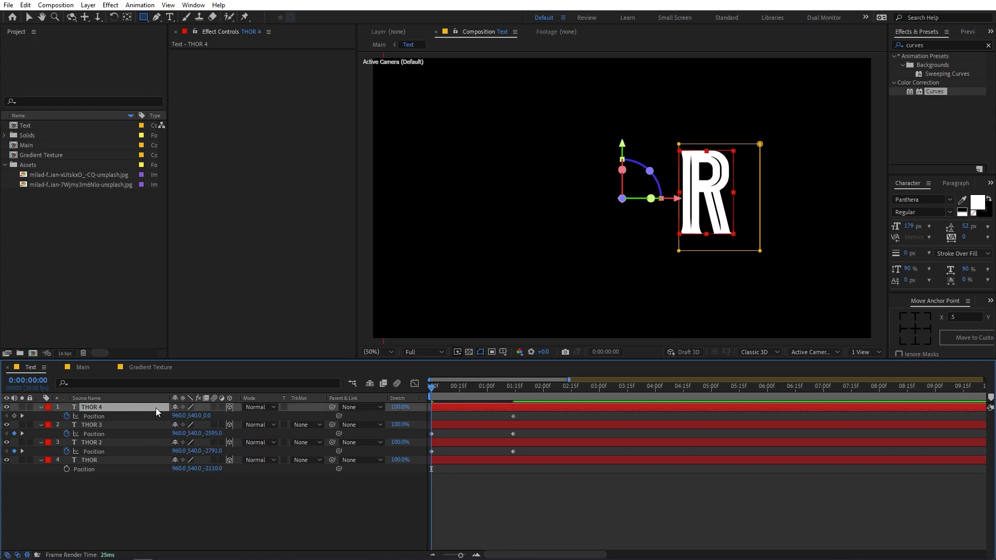
pyautogui.moveTo(210, 420); pyautogui.dragTo(93, 442)
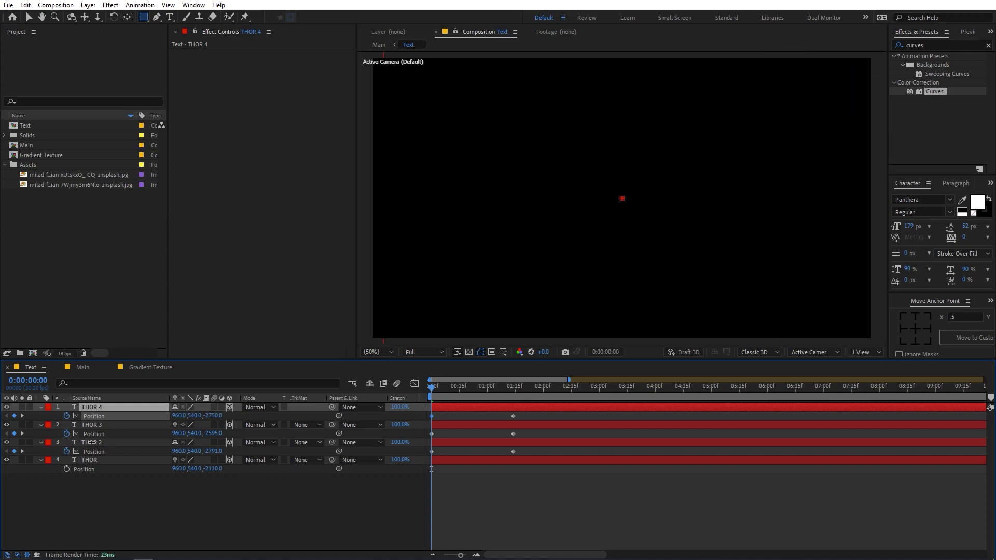
# Step: Apply Easy Ease to the Position keyframes of all four THOR layers
pyautogui.click(532, 461)
pyautogui.moveTo(545, 493); pyautogui.dragTo(418, 416)
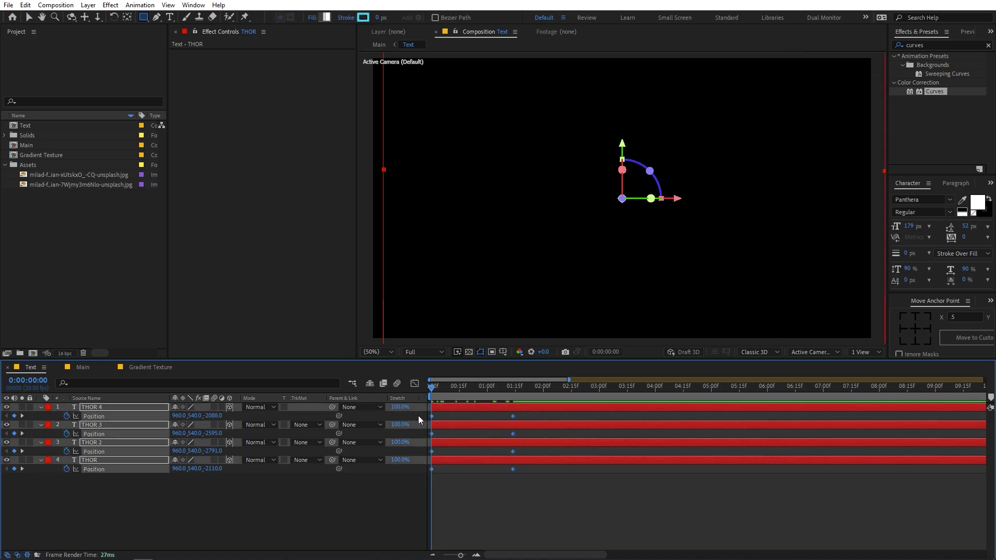
pyautogui.rightClick(431, 416)
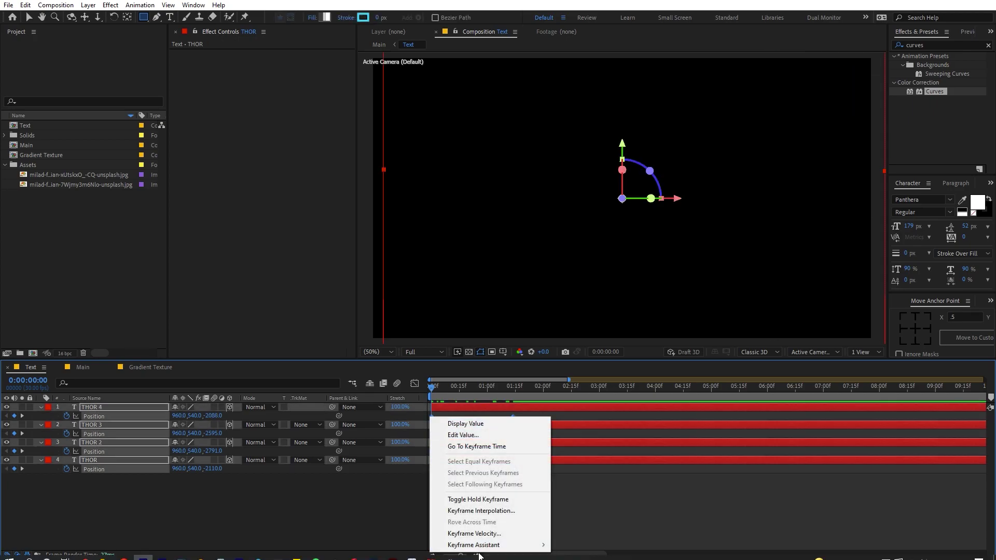
pyautogui.moveTo(488, 545)
pyautogui.click(625, 467)
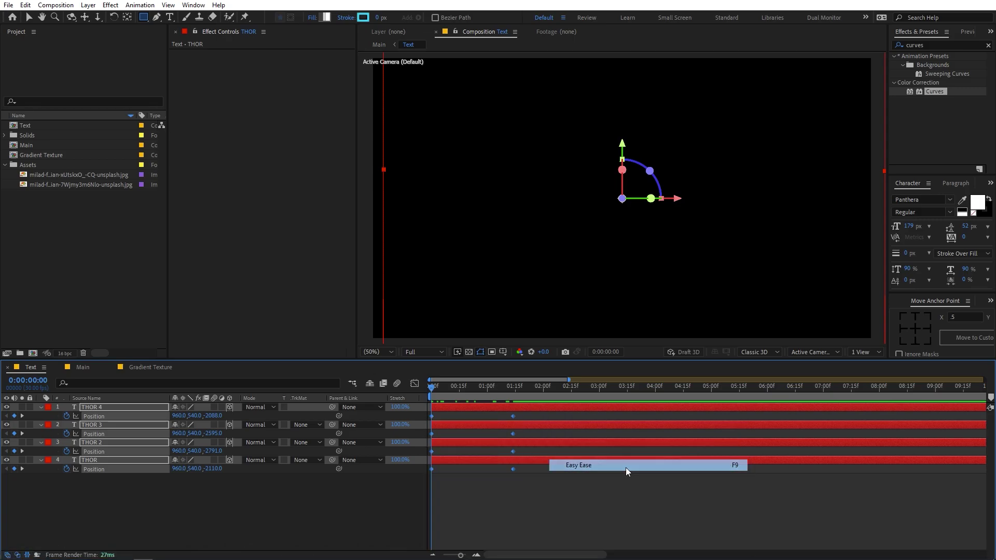
# Step: Reshape the speed graph of the four layers' Position keyframes with a longer ease into the final keyframes
pyautogui.click(414, 383)
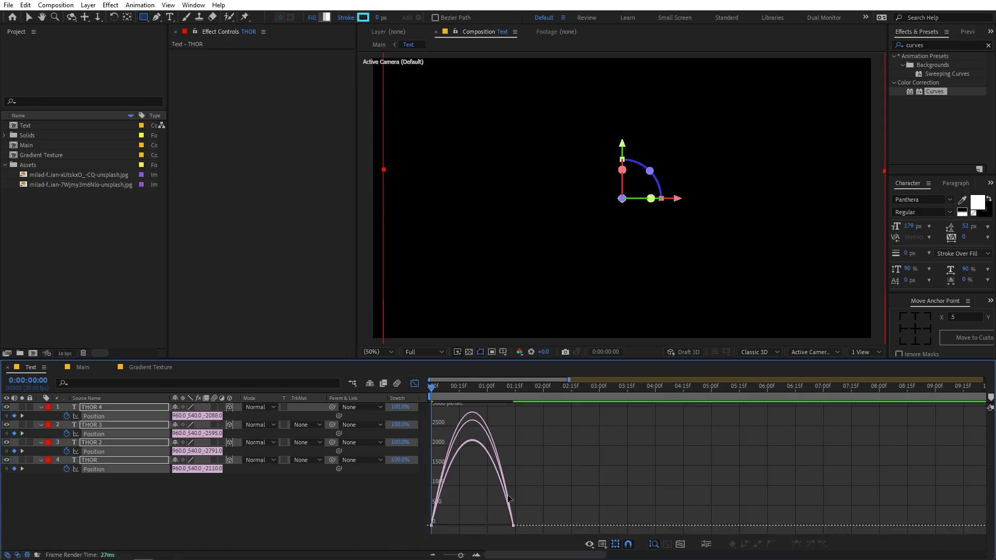
pyautogui.click(602, 544)
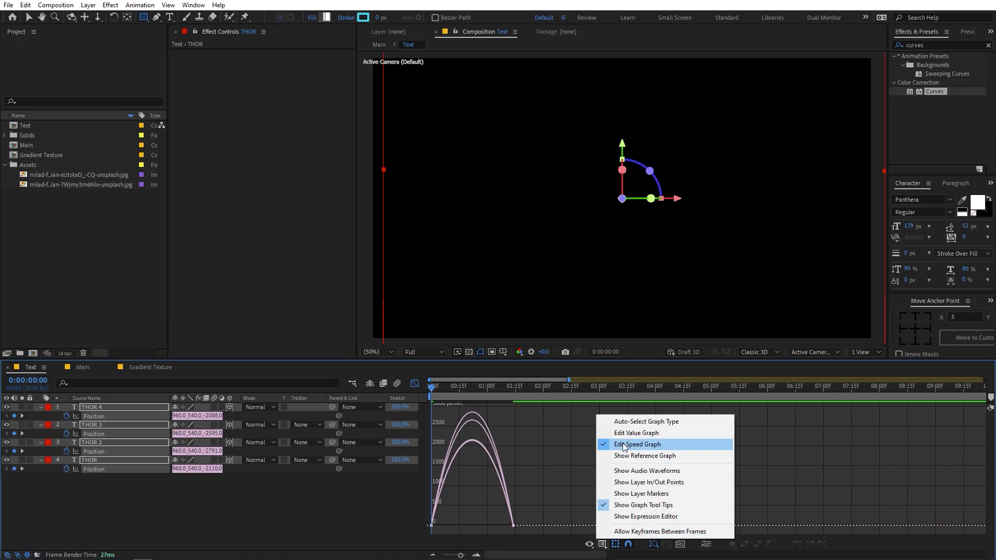
pyautogui.click(639, 443)
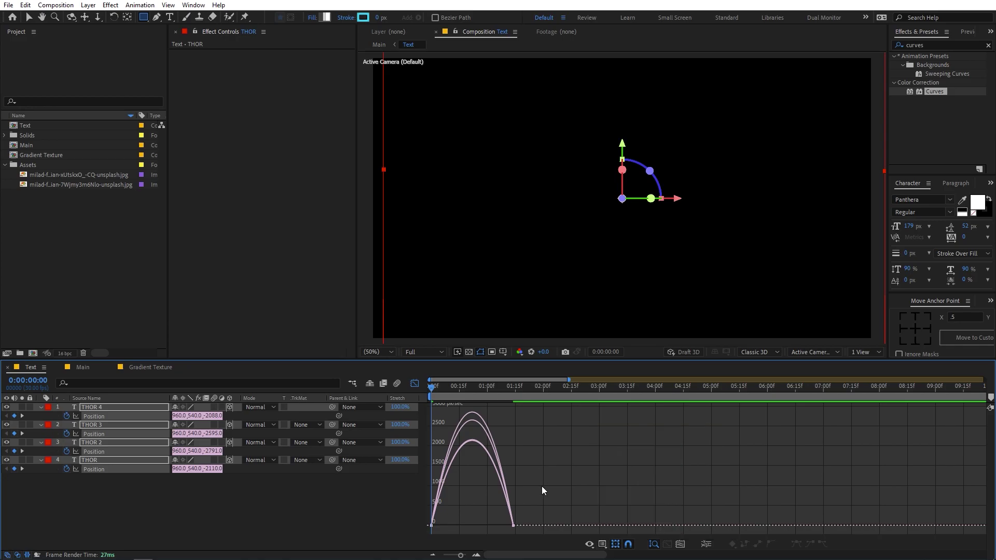
pyautogui.click(441, 528)
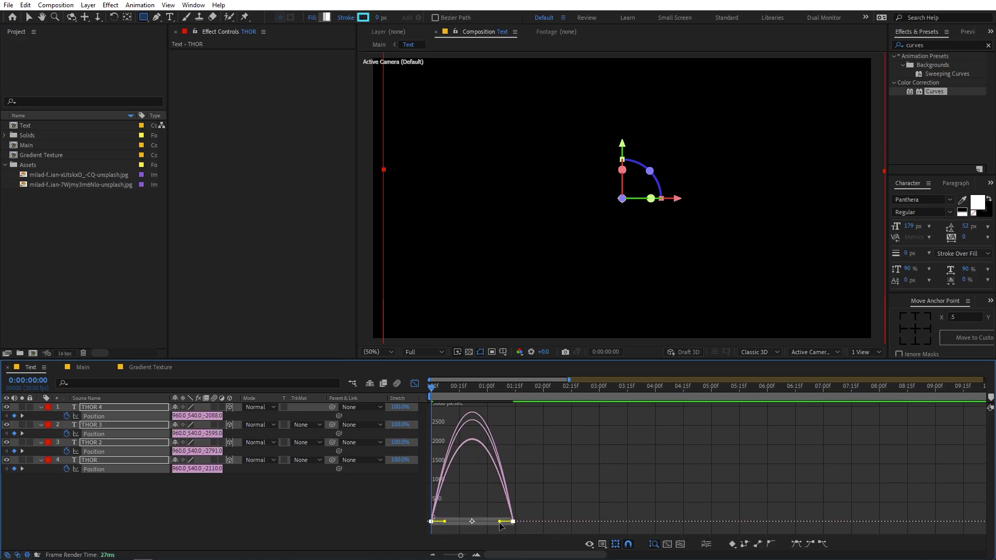
pyautogui.moveTo(499, 522); pyautogui.dragTo(465, 555)
pyautogui.click(414, 384)
pyautogui.click(472, 507)
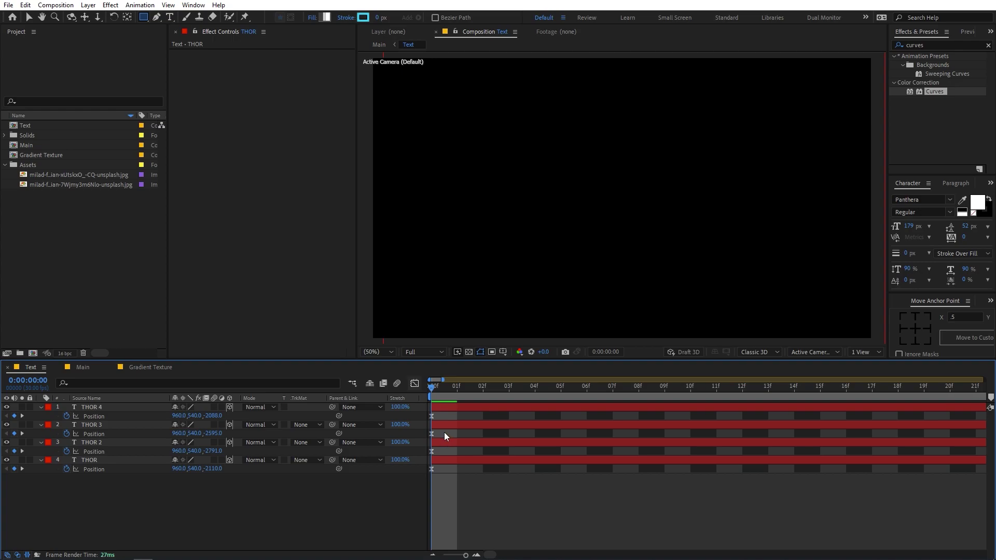
# Step: Stagger the starts of THOR 2, THOR 3 and THOR 4 by about 5 frames each and preview the letter animation
pyautogui.moveTo(441, 444); pyautogui.dragTo(479, 447)
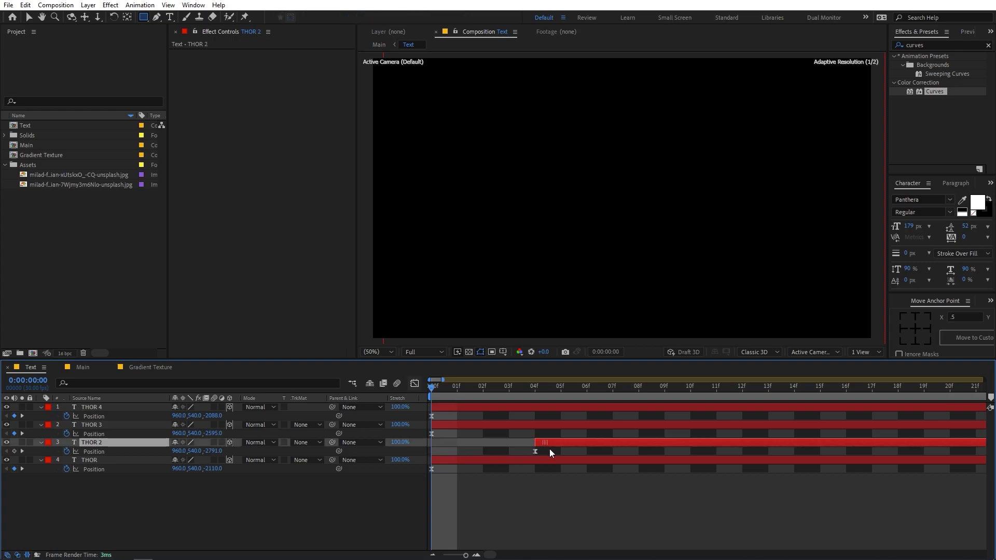
pyautogui.moveTo(568, 425); pyautogui.dragTo(827, 425)
pyautogui.moveTo(454, 408); pyautogui.dragTo(843, 407)
pyautogui.moveTo(465, 555); pyautogui.dragTo(443, 555)
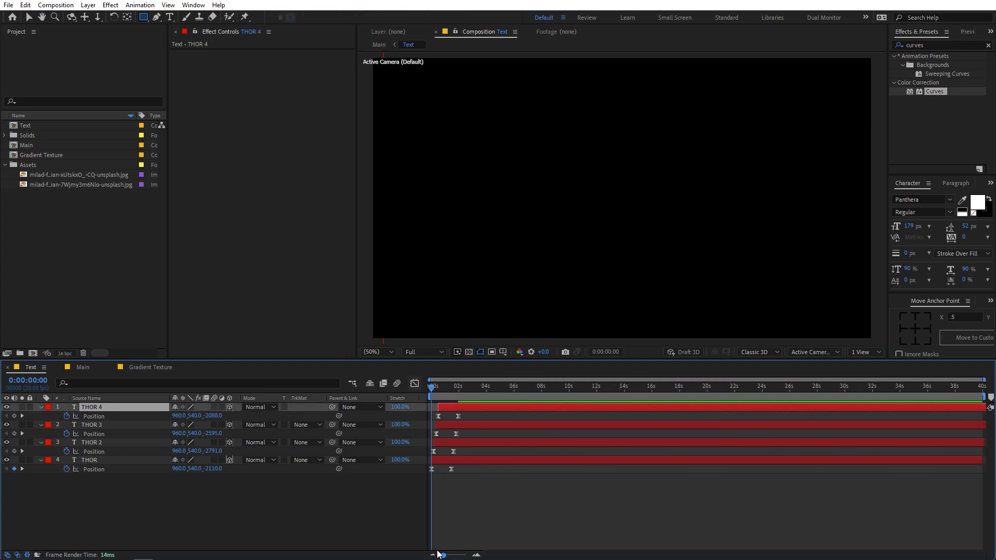
pyautogui.click(438, 479)
pyautogui.press('space')
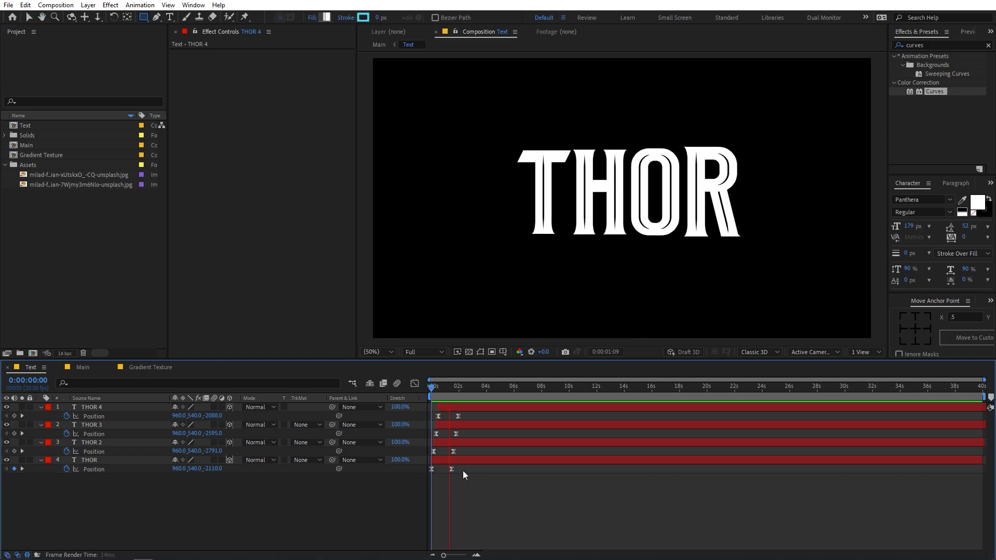
pyautogui.press('space')
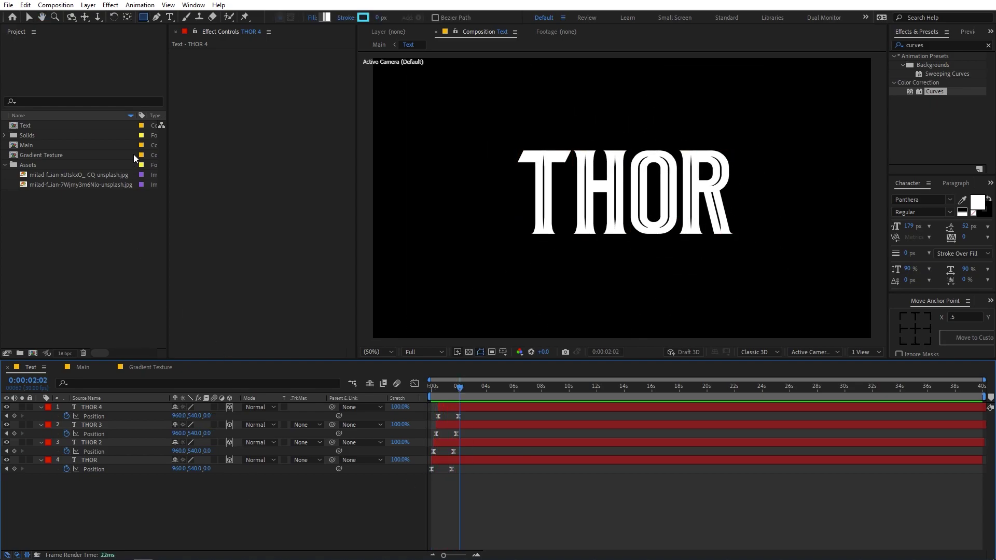
# Step: Add a null object to the Text composition and parent all four THOR layers to it
pyautogui.rightClick(166, 506)
pyautogui.moveTo(238, 385)
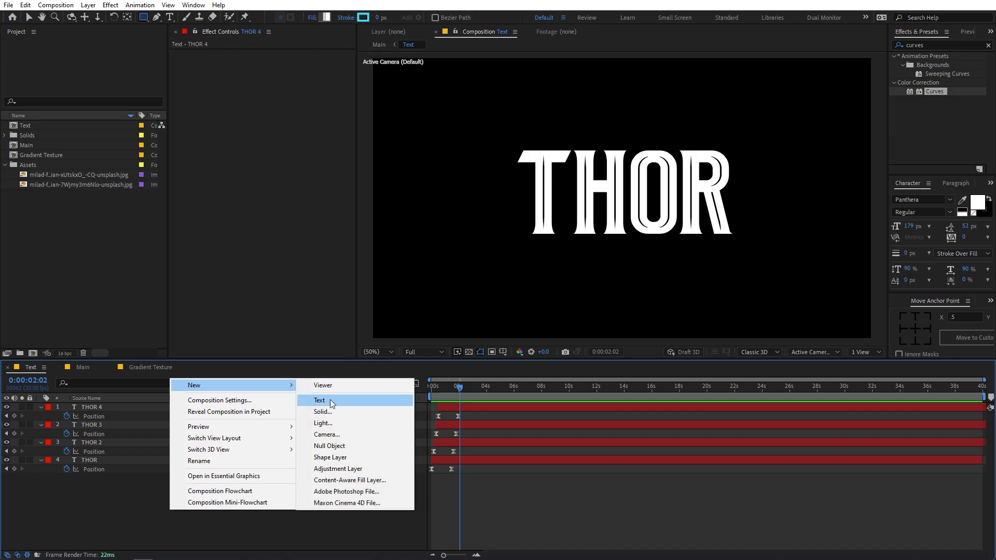
pyautogui.click(327, 446)
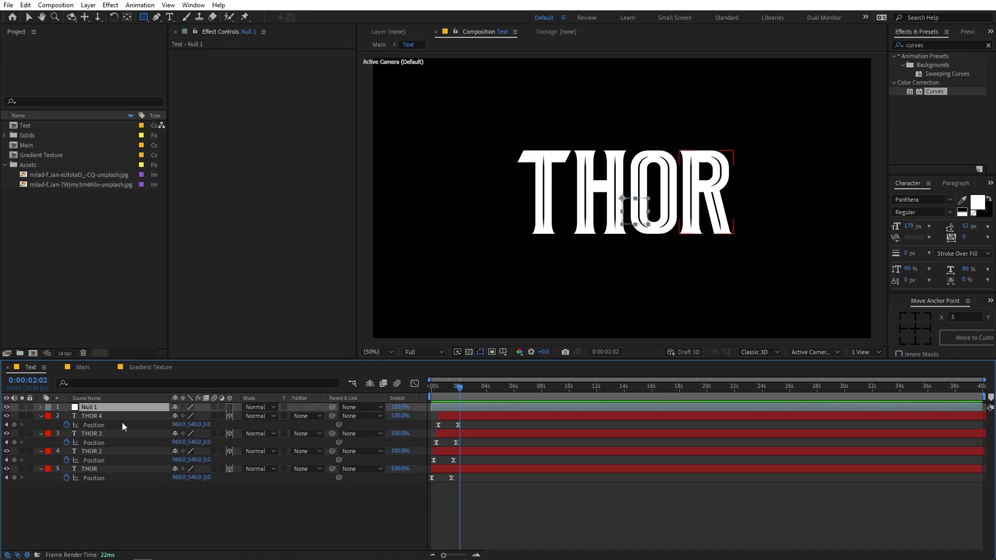
pyautogui.click(87, 415)
pyautogui.keyDown('shift'); pyautogui.click(97, 467); pyautogui.keyUp('shift')
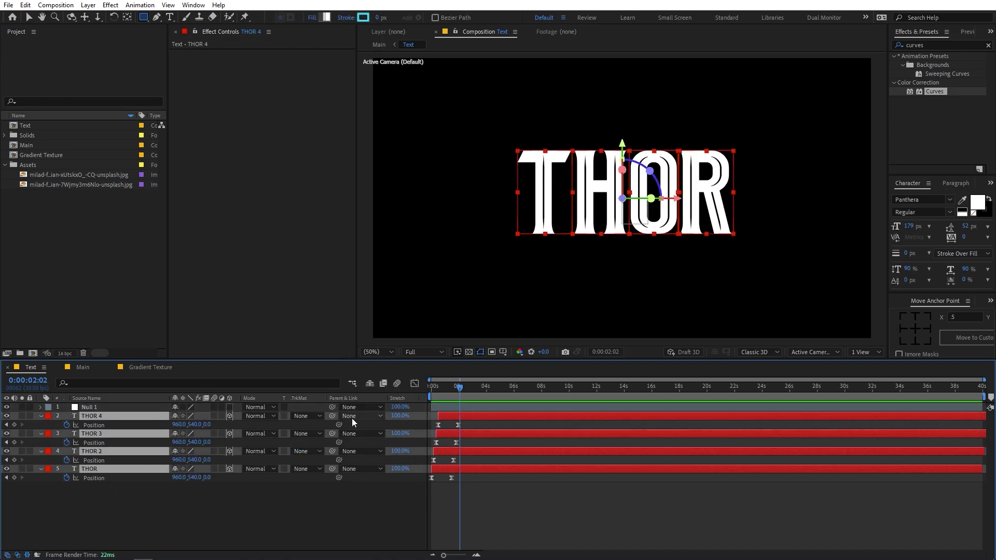
pyautogui.moveTo(333, 417); pyautogui.dragTo(89, 406)
# Step: Keyframe the null's Rotation at 0° at 0:00:02:02 and 33° at the start of the composition
pyautogui.click(88, 407)
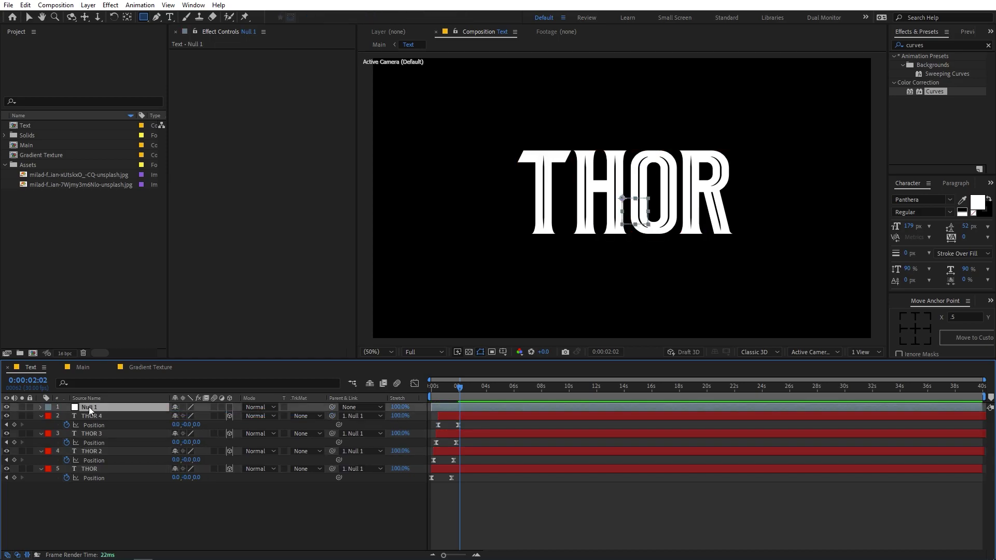
pyautogui.press('r')
pyautogui.click(66, 415)
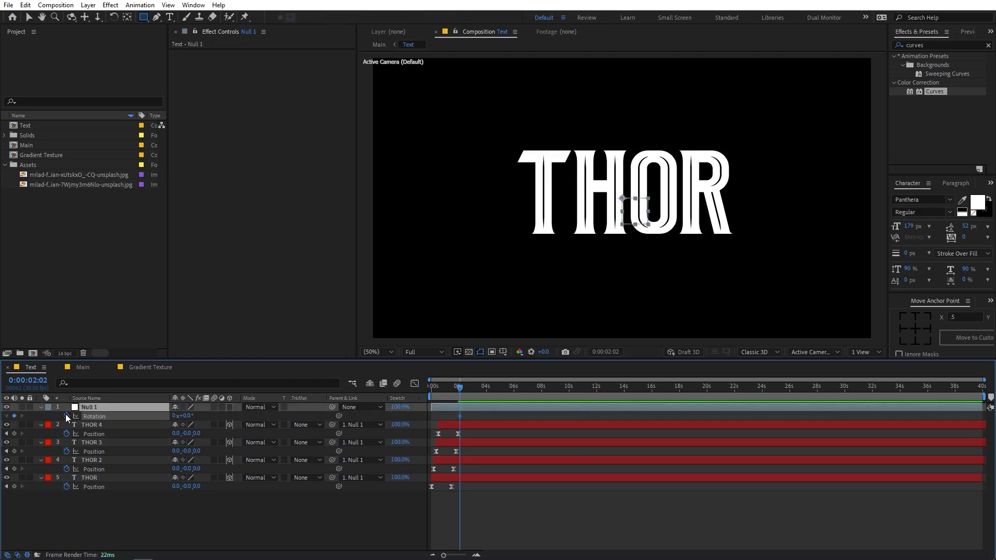
pyautogui.moveTo(448, 399); pyautogui.dragTo(384, 401)
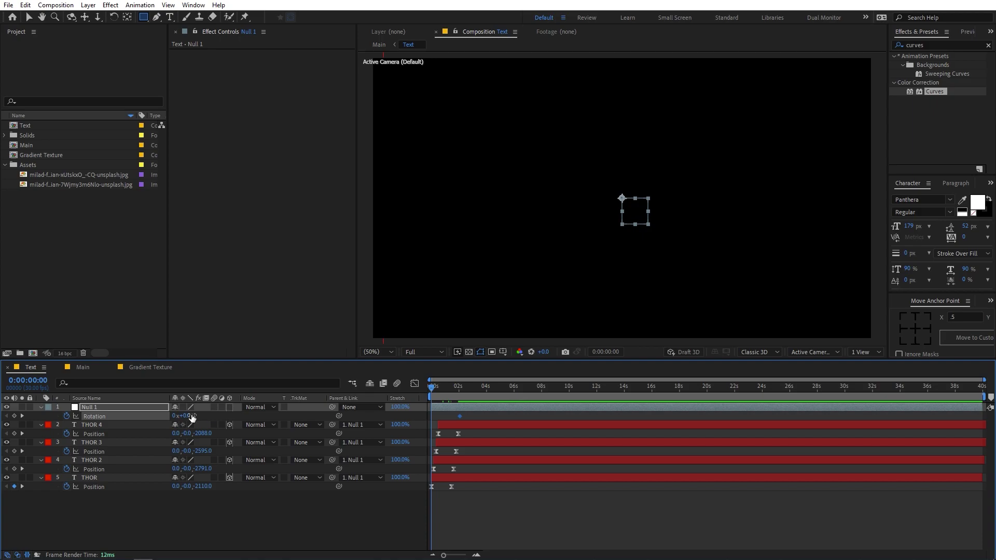
pyautogui.moveTo(189, 419); pyautogui.dragTo(511, 452)
# Step: Ease the null's Rotation keyframes, reshape their speed graph to peak early, and preview the animation
pyautogui.click(475, 419)
pyautogui.click(403, 416)
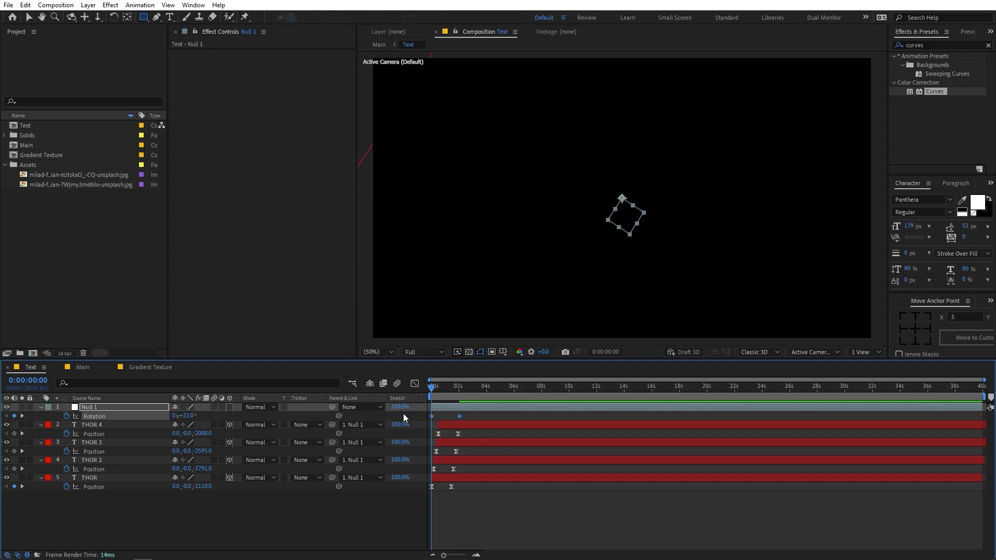
pyautogui.click(414, 383)
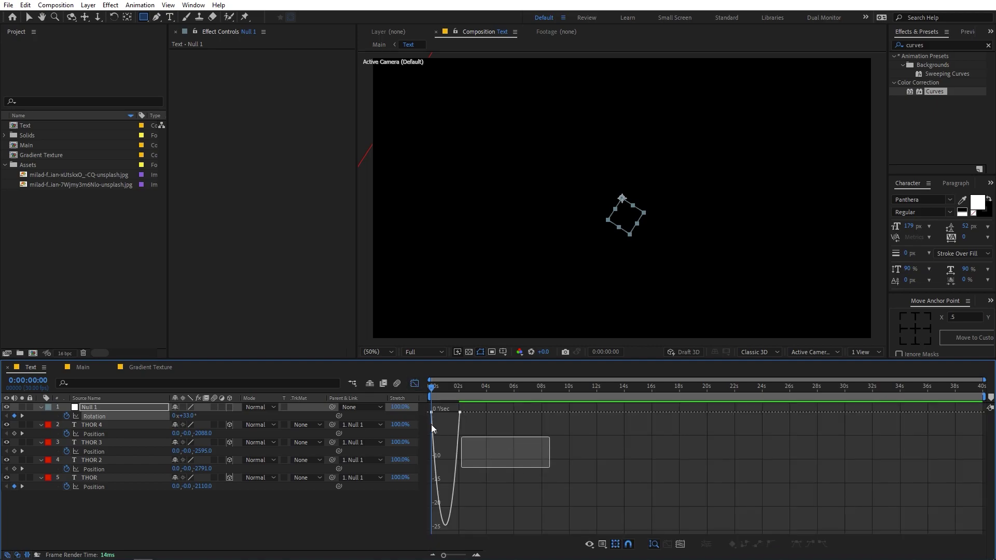
pyautogui.moveTo(456, 419); pyautogui.dragTo(454, 419)
pyautogui.press('space')
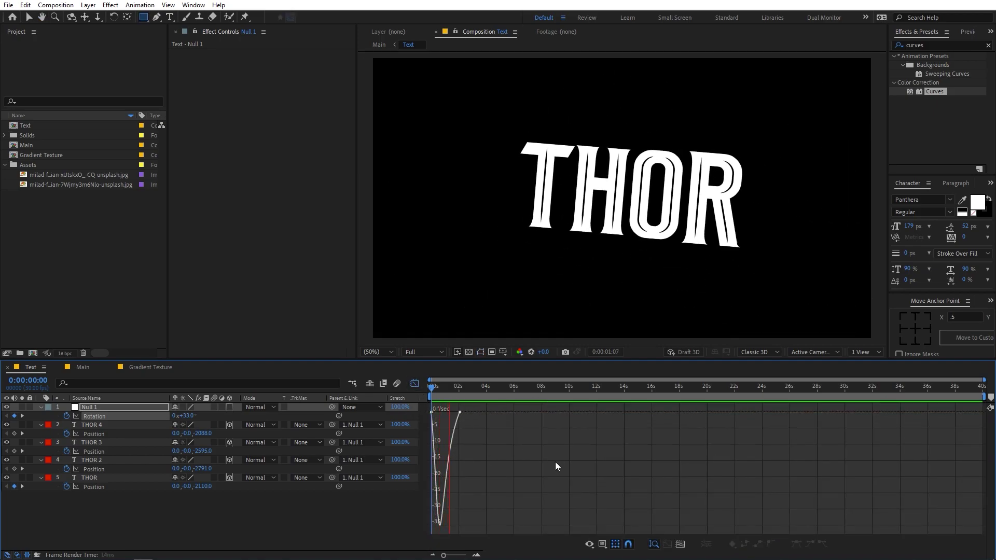
pyautogui.click(414, 383)
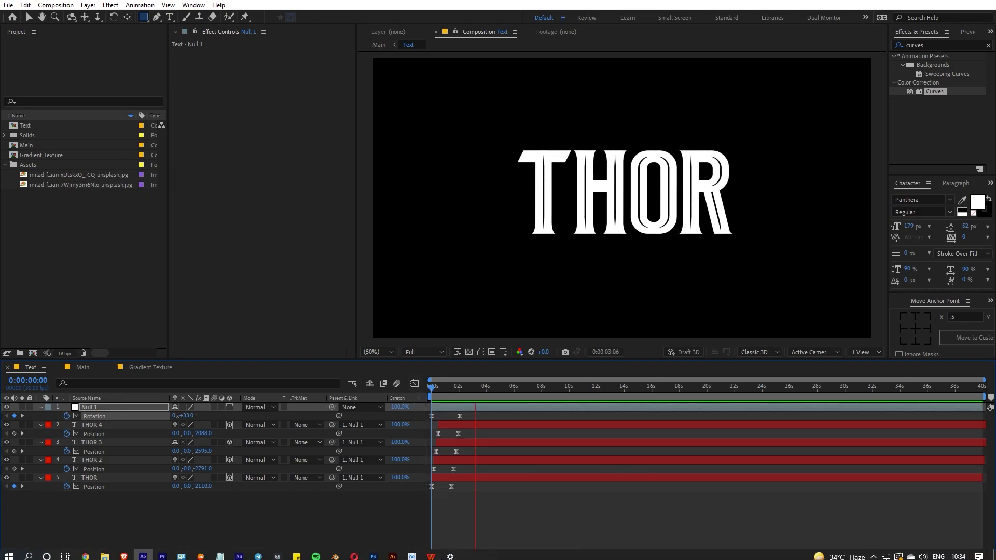
# Step: Move the null's last Rotation keyframe earlier to about 1.7 seconds and preview the Main composition
pyautogui.moveTo(444, 555); pyautogui.dragTo(459, 555)
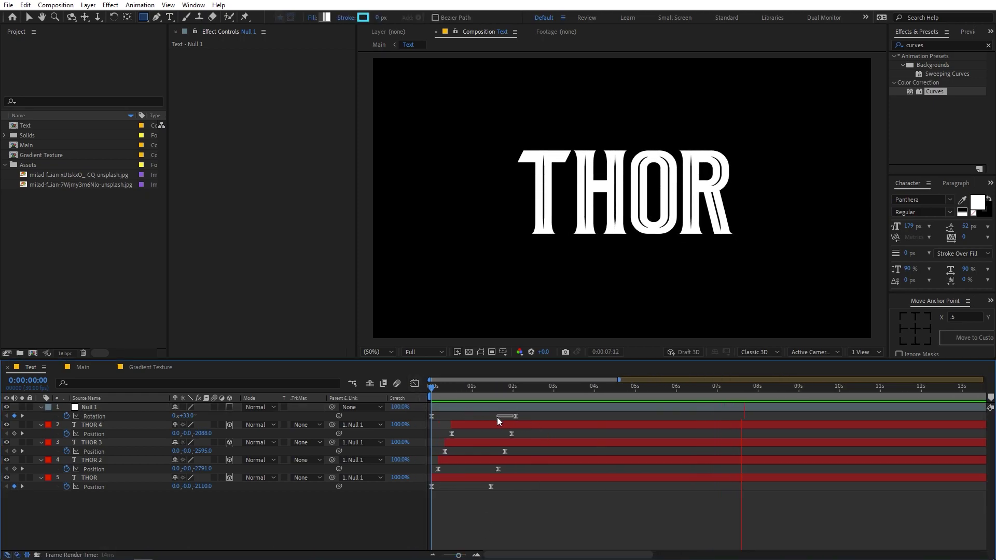
pyautogui.moveTo(515, 415); pyautogui.dragTo(499, 416)
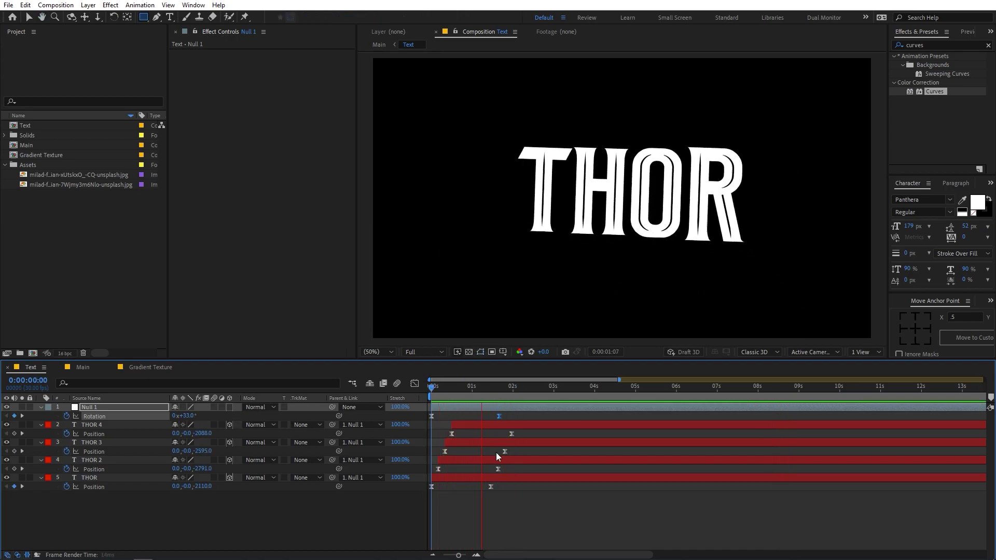
pyautogui.click(82, 367)
pyautogui.press('space')
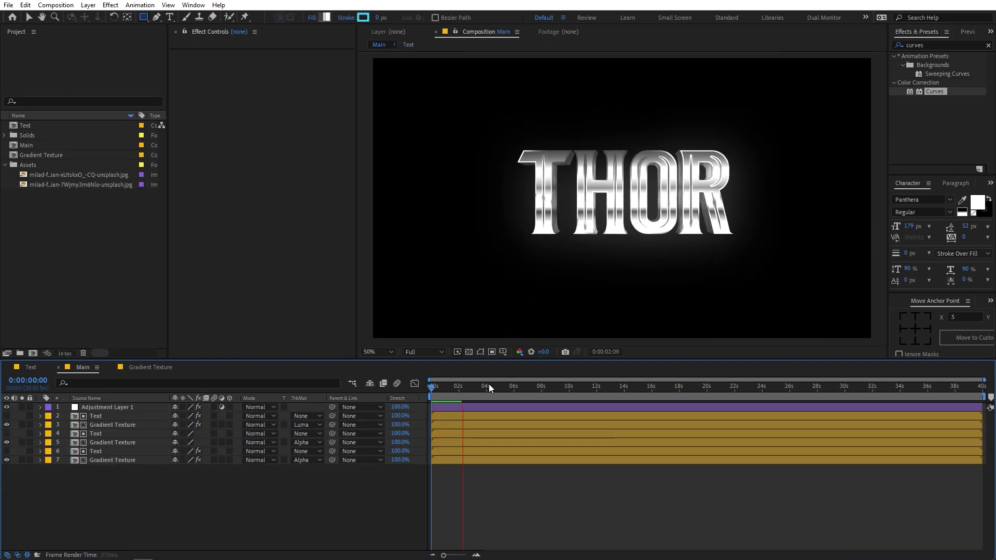
# Step: Preview the Main composition's animation and set the current time to 0:00:02:15
pyautogui.press('space')
pyautogui.press('space')
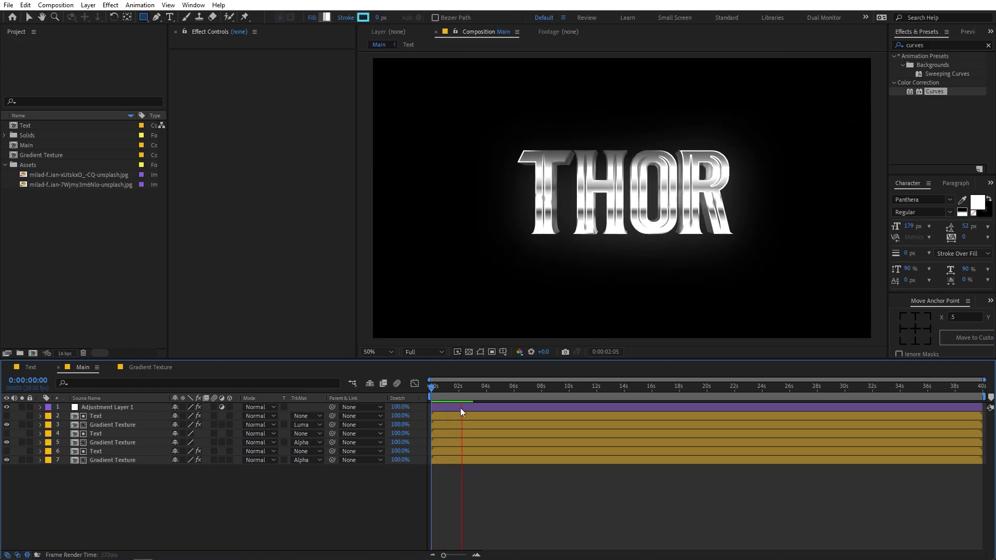
pyautogui.click(465, 389)
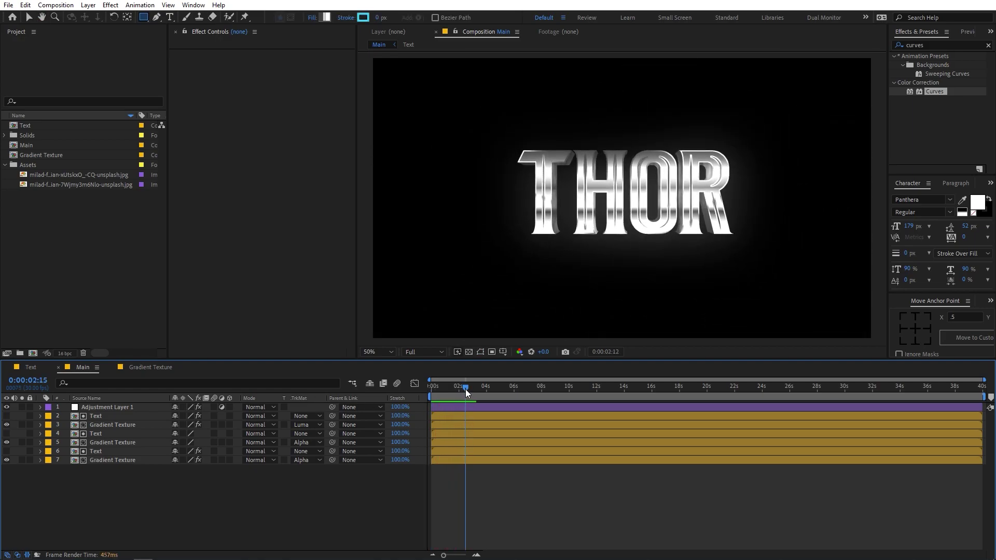
# Step: Find the Tritone effect and apply it to the Gradient Texture on layer 5 of the Main composition
pyautogui.click(934, 46)
pyautogui.write('tr')
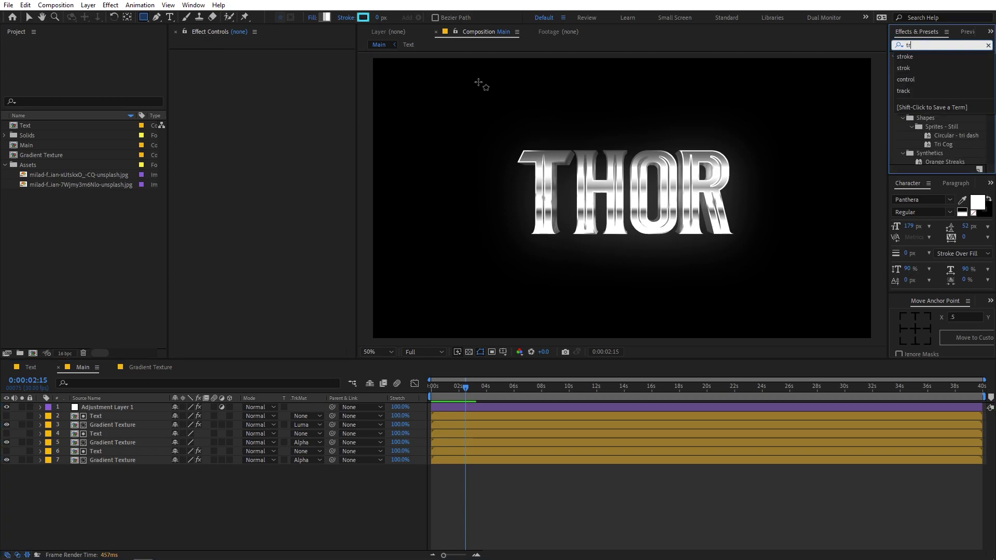
pyautogui.write('ito')
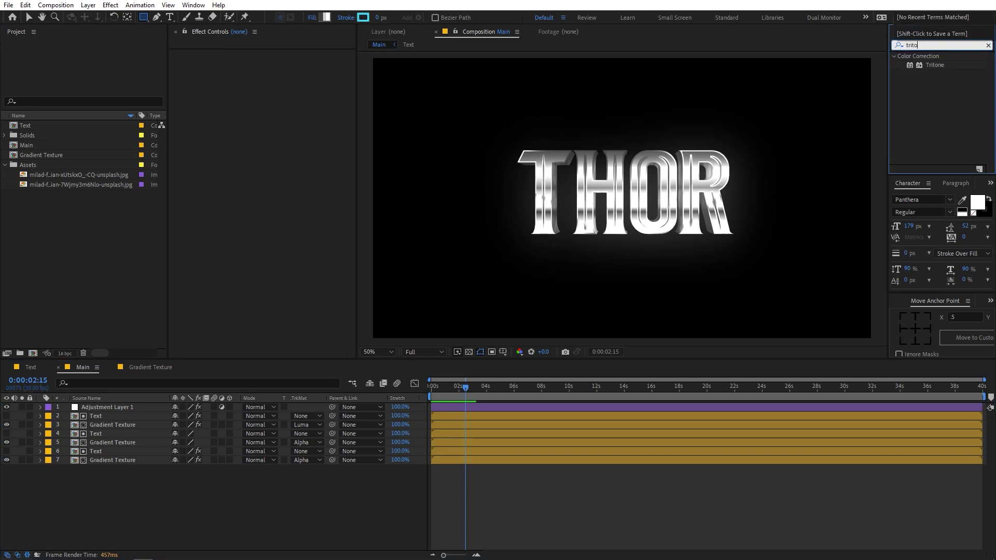
pyautogui.click(934, 58)
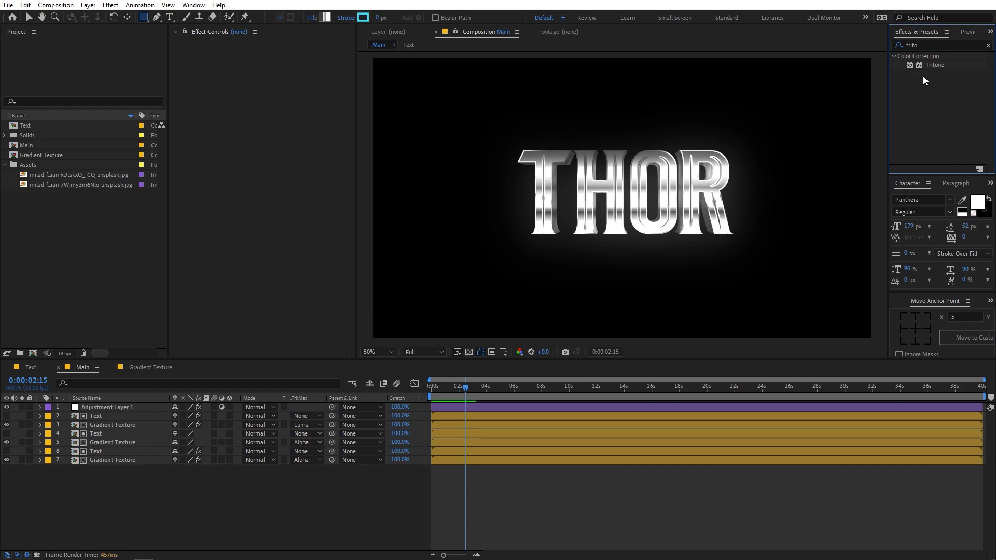
pyautogui.moveTo(931, 65); pyautogui.dragTo(117, 445)
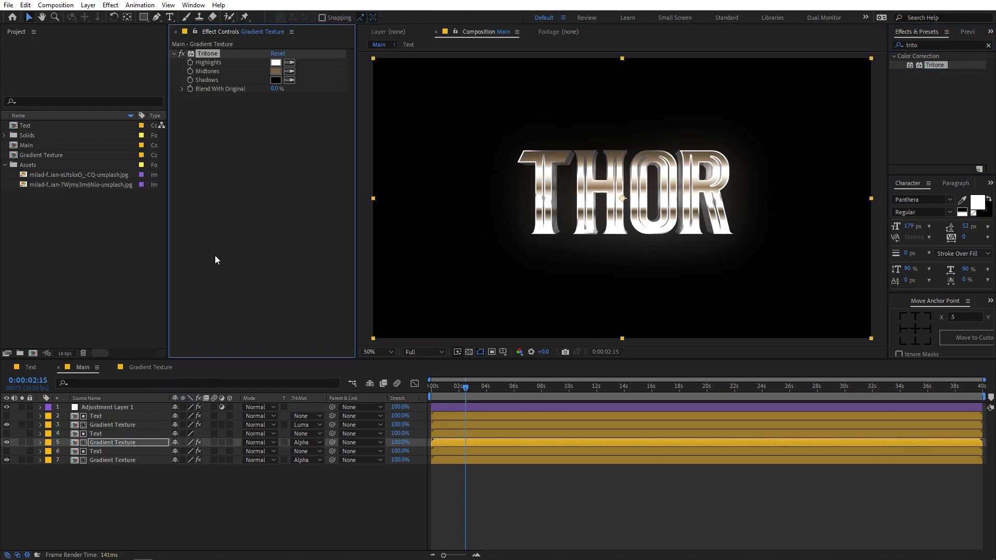
# Step: Set layer 5's Tritone colours to magenta-purple Highlights, cyan Midtones and yellow Shadows
pyautogui.click(276, 63)
pyautogui.click(324, 232)
pyautogui.click(276, 71)
pyautogui.click(325, 231)
pyautogui.click(275, 80)
pyautogui.click(324, 231)
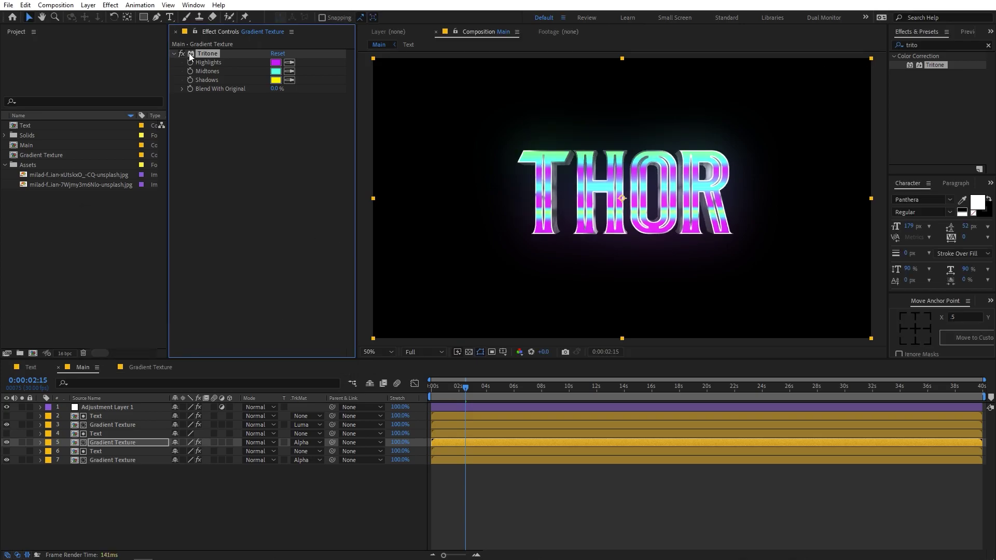
# Step: Copy the Tritone effect to the Gradient Texture on layer 7 and match its Shadows colour to the purple Highlights
pyautogui.click(105, 460)
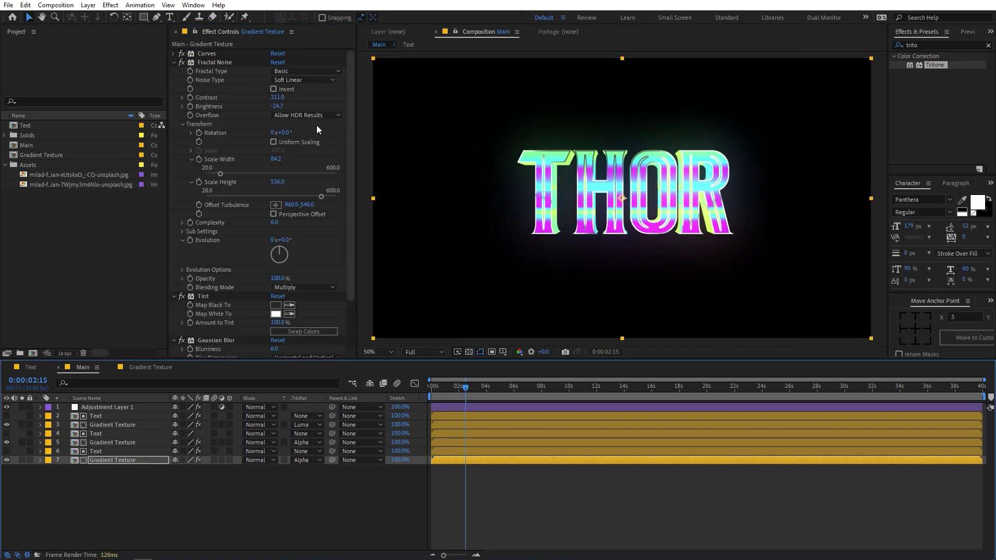
pyautogui.scroll(-3, 316, 156)
pyautogui.click(328, 339)
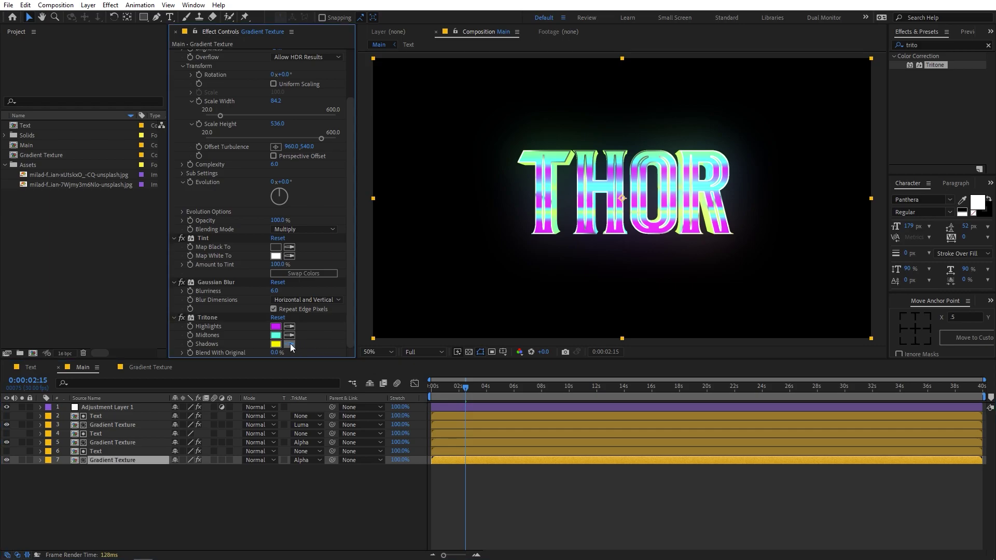
pyautogui.click(289, 343)
pyautogui.click(276, 326)
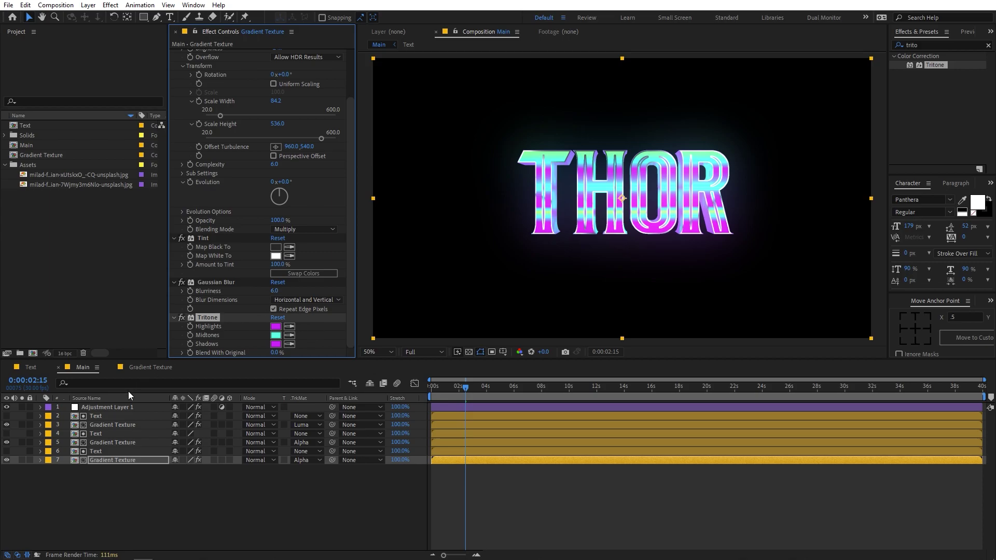
# Step: Copy the purple-and-cyan Tritone to the Gradient Texture on layer 3, preview from the start, and select layer 5
pyautogui.click(101, 426)
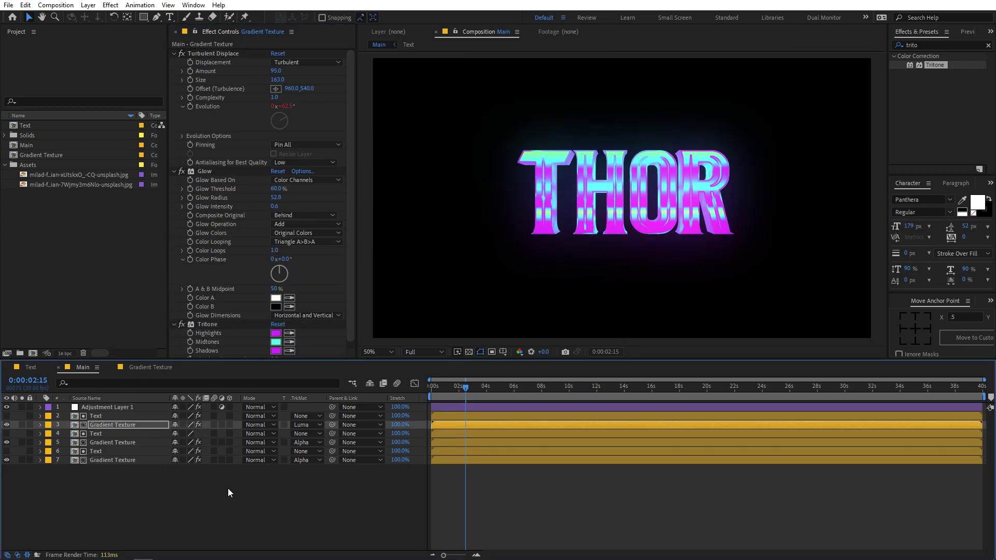
pyautogui.hotkey('ctrl', 'z')
pyautogui.press('Home')
pyautogui.press('space')
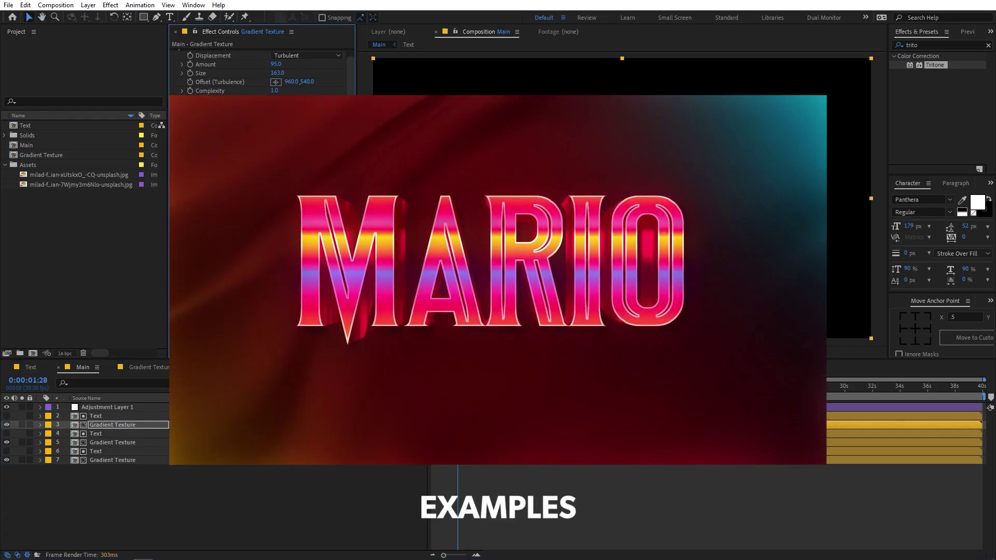
pyautogui.click(107, 439)
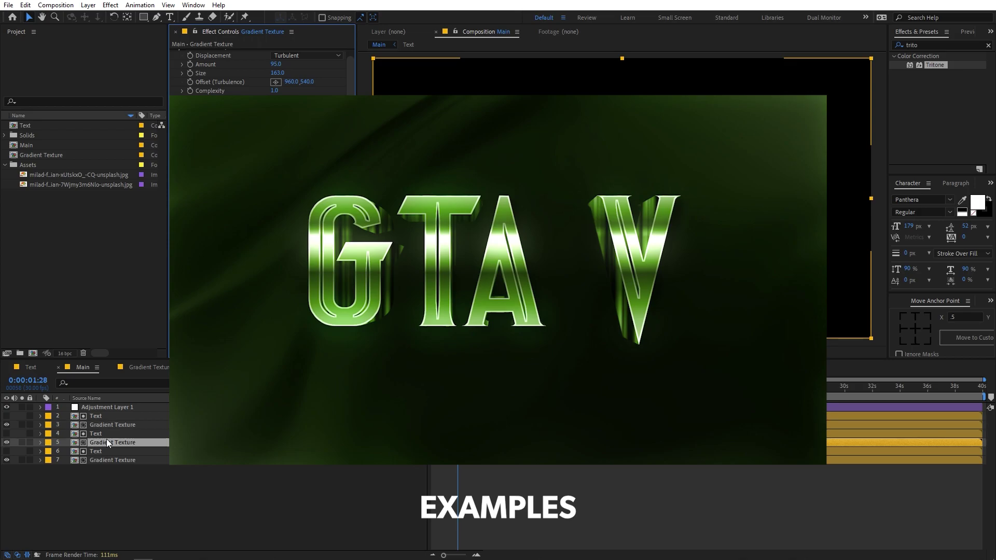